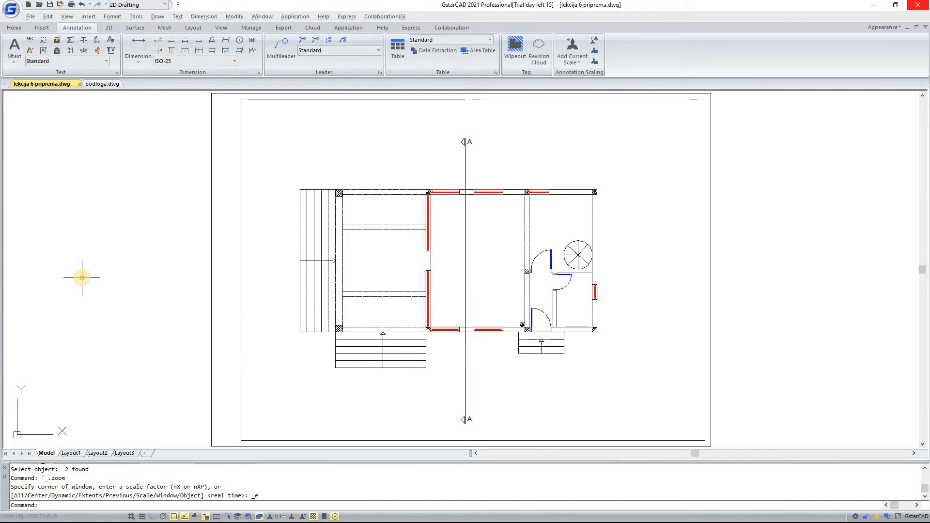
Add a linear dimension above the floor plan's upper-left hatched column, spanning the column's width.
middle_drag(441, 261, 416, 259)
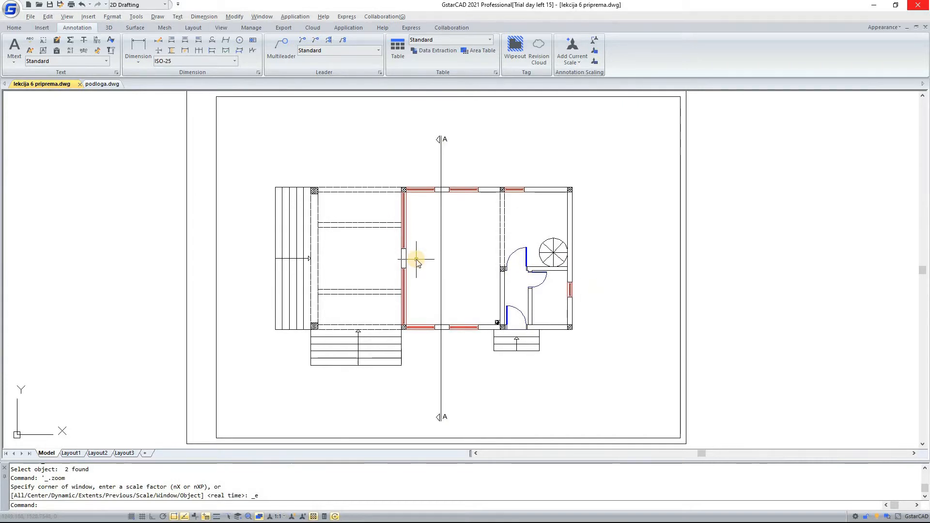
text(dimlinear)
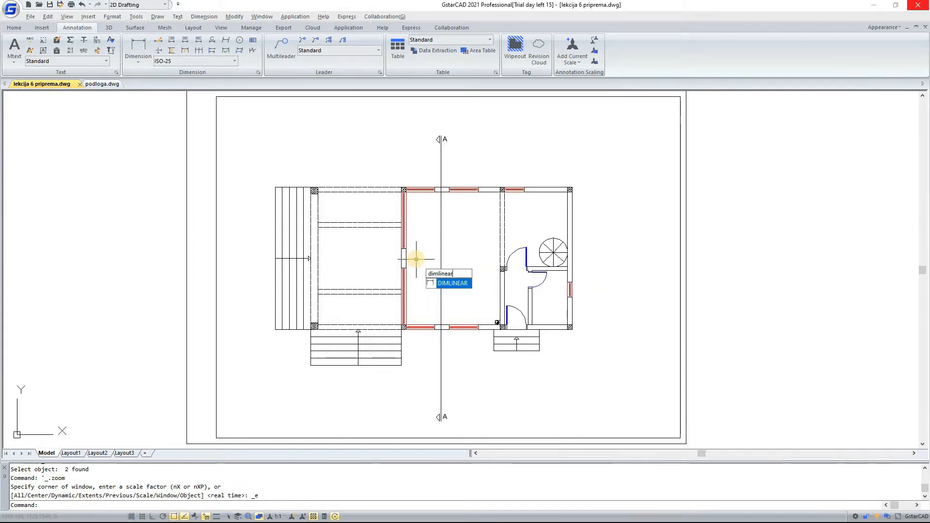
key(Return)
scroll(366, 206, up, 8)
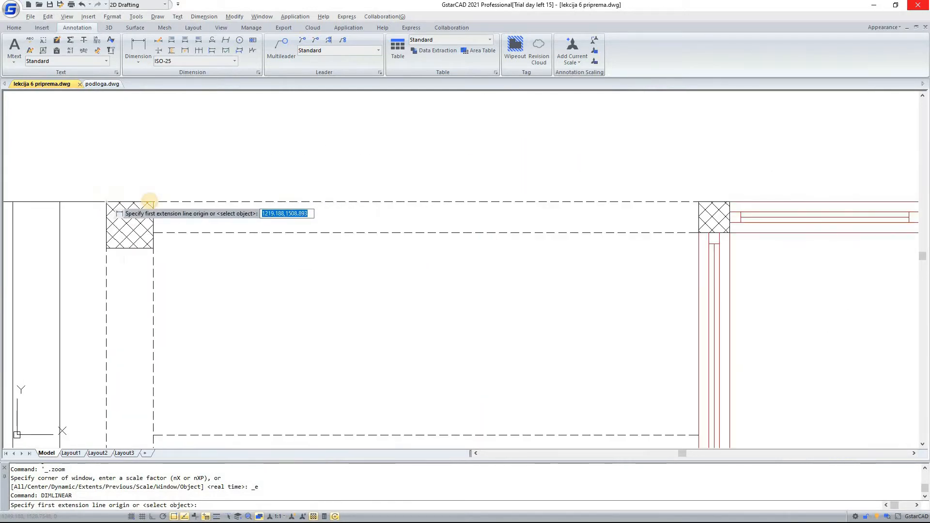
click(106, 201)
click(153, 201)
click(154, 171)
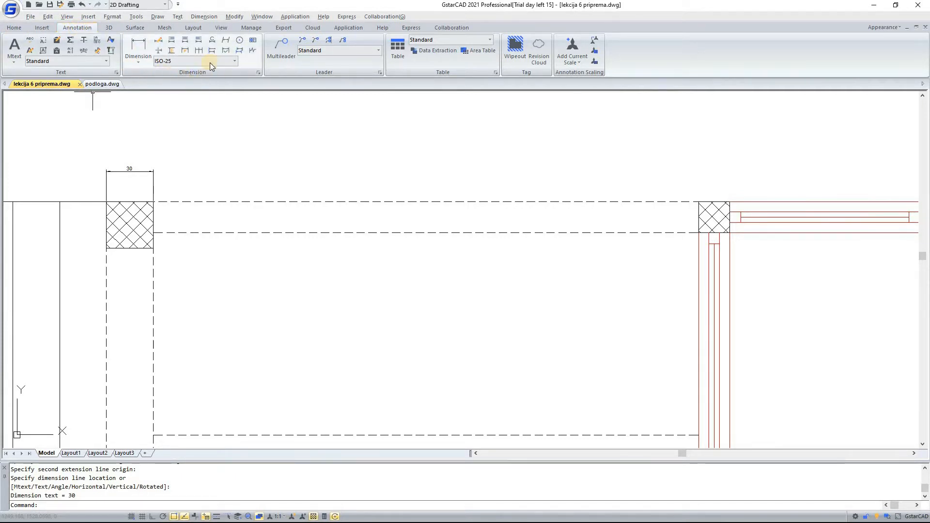
Add a linear dimension from the upper-left column to the next hatched column, with its dimension line level with the first dimension's.
click(140, 43)
click(138, 62)
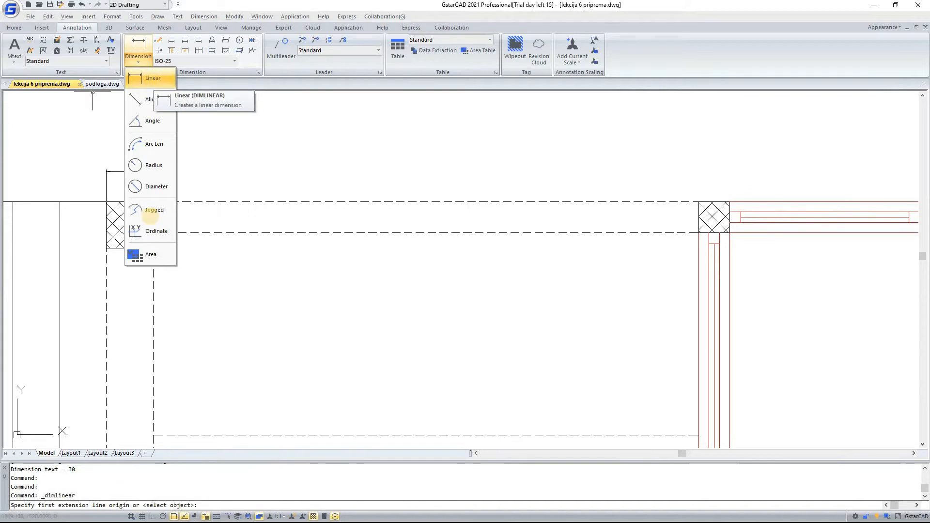
click(153, 81)
click(153, 201)
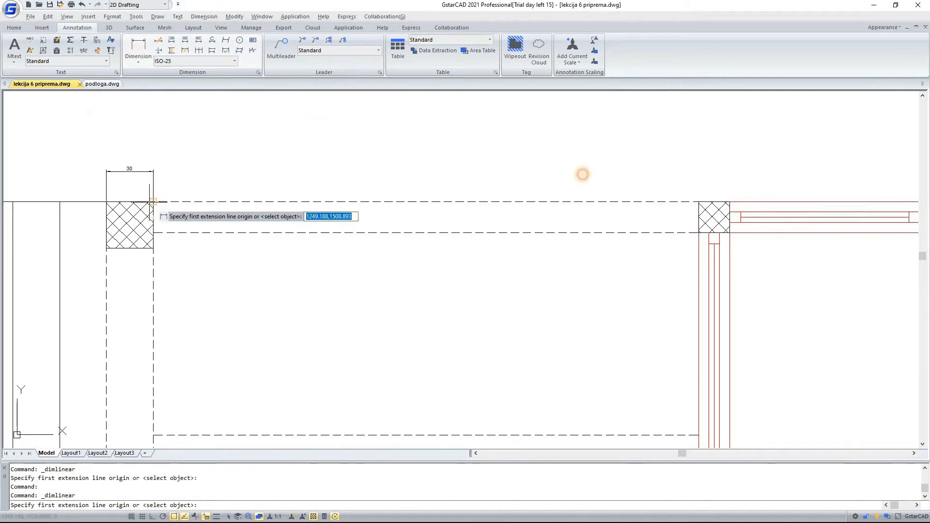
click(698, 201)
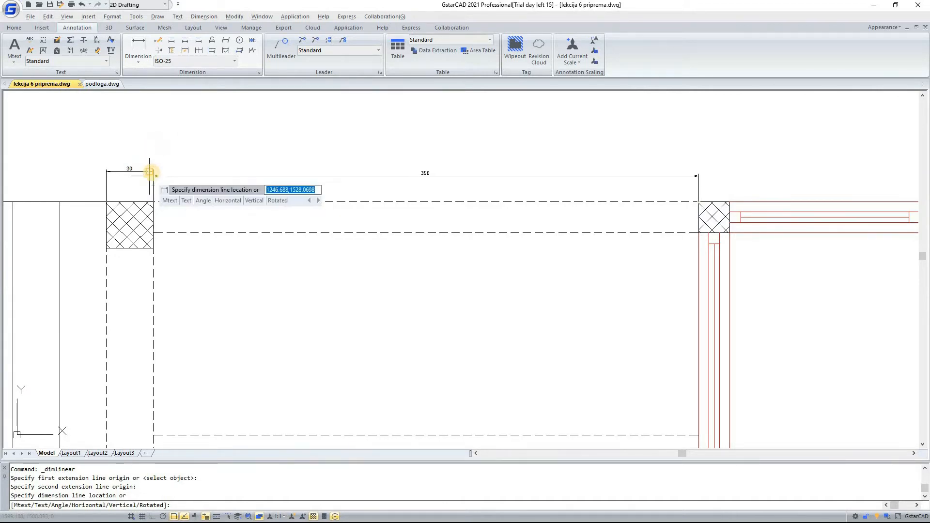
scroll(172, 150, up, 6)
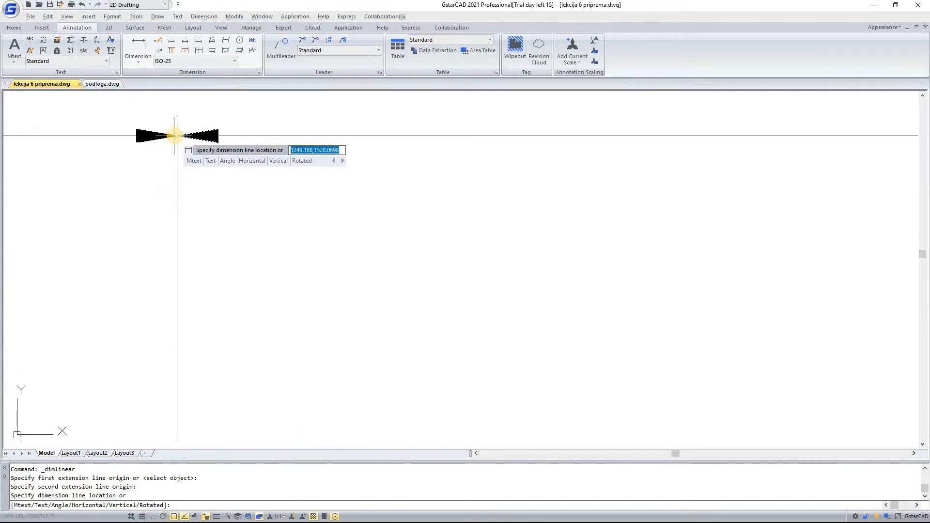
scroll(176, 135, down, 5)
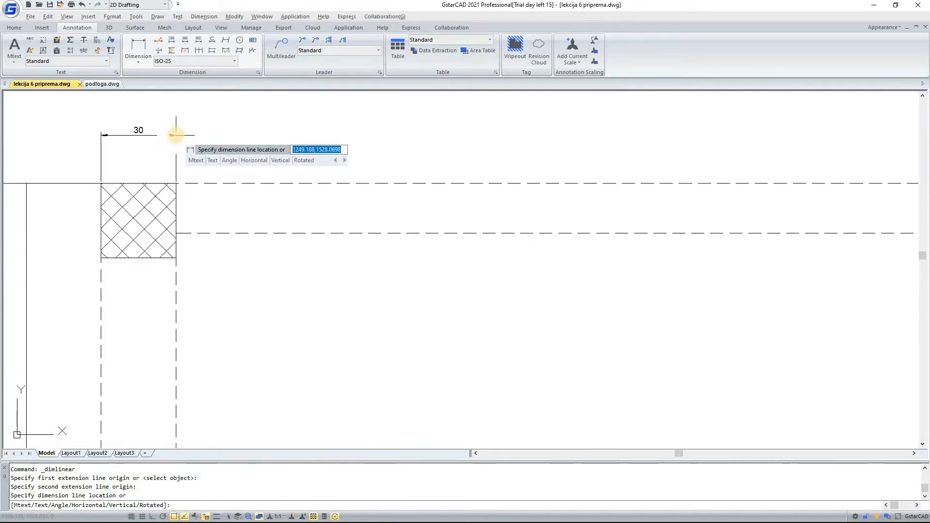
scroll(176, 129, up, 3)
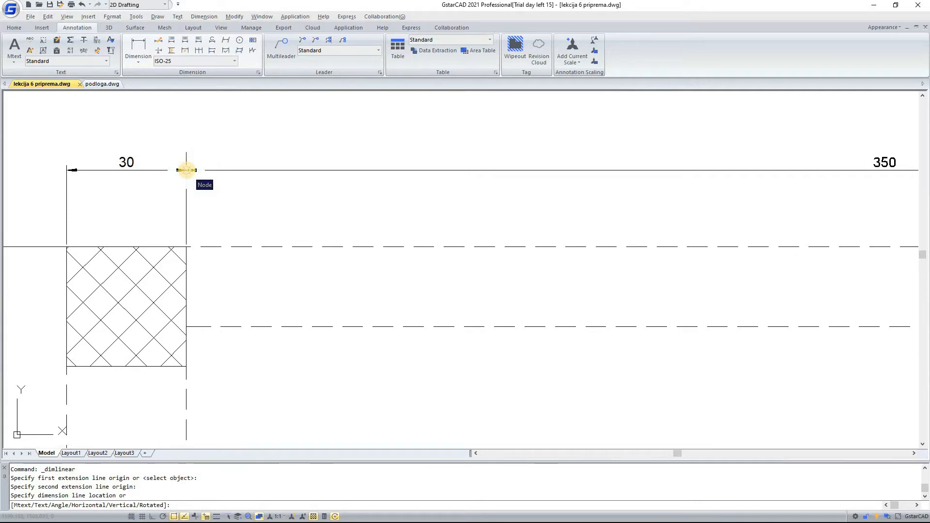
click(186, 170)
middle_drag(285, 224, 272, 226)
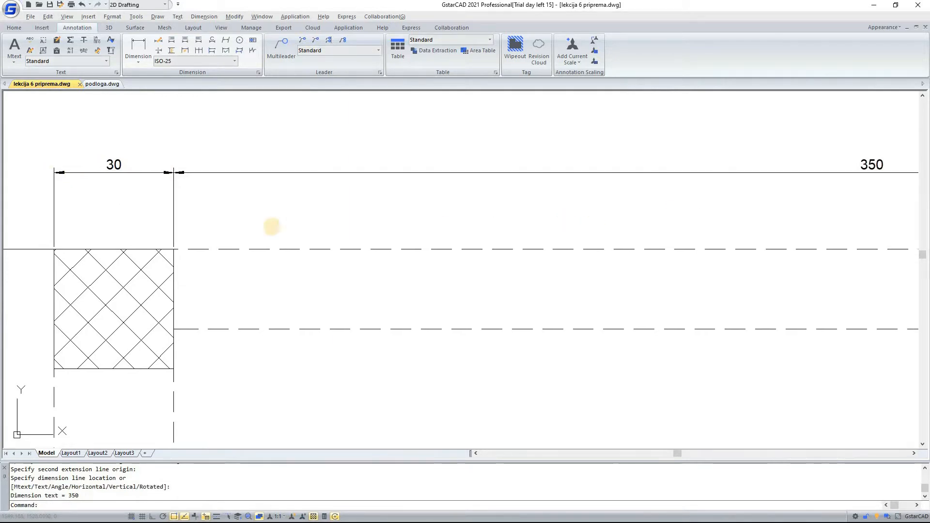
scroll(271, 226, down, 2)
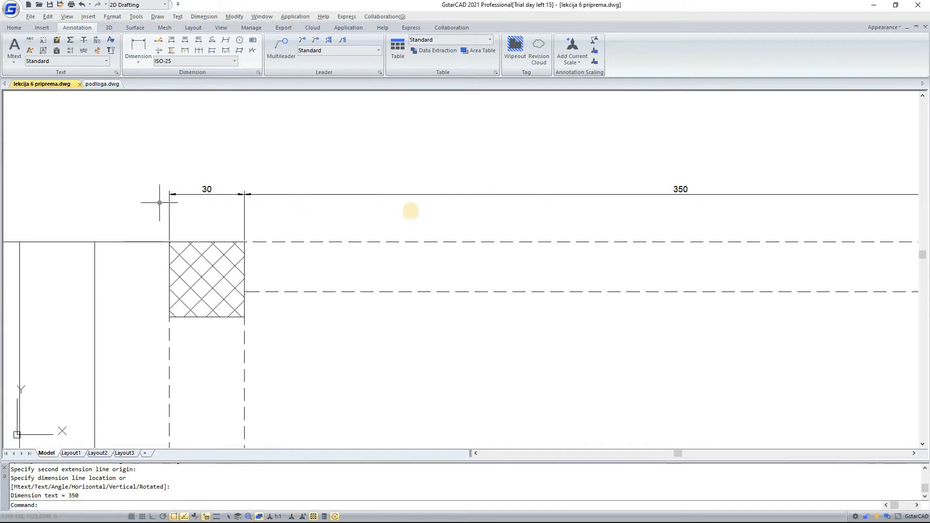
mouse_move(309, 197)
middle_down()
mouse_move(264, 193)
mouse_move(303, 213)
middle_up()
scroll(265, 193, down, 2)
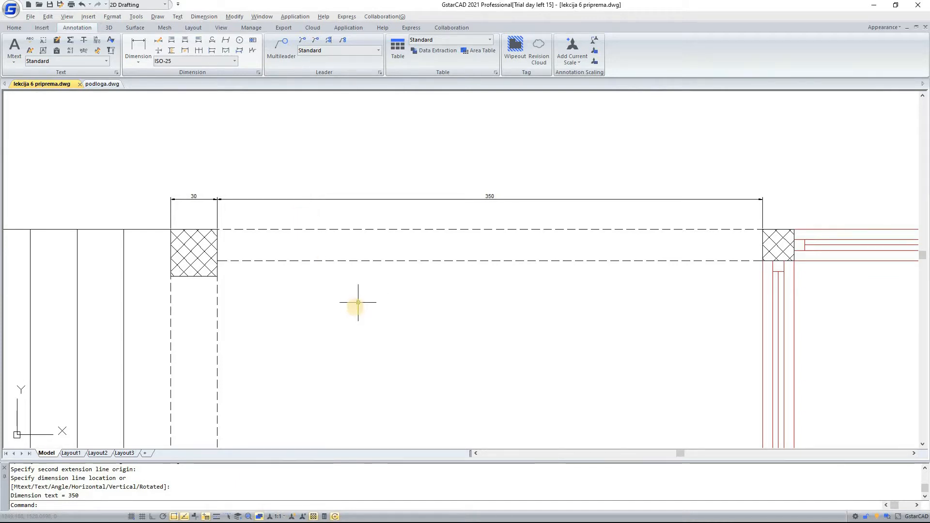
Start a new dimension style in the Dimension Style Manager, using ISO-25 as the base style.
click(258, 72)
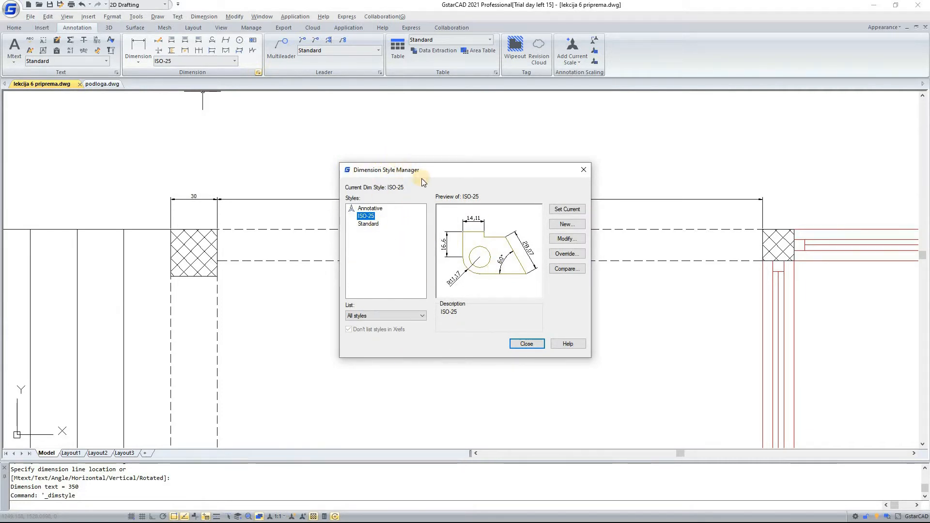
click(527, 343)
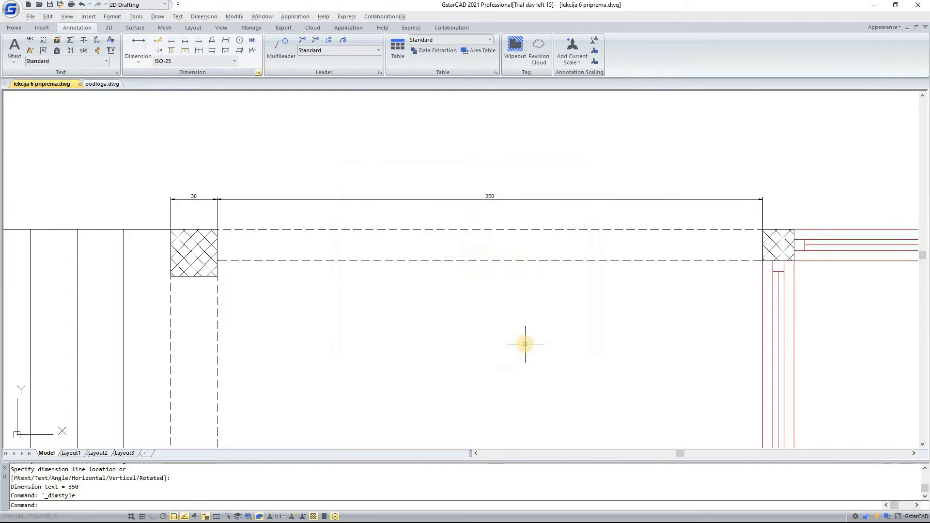
text(dim)
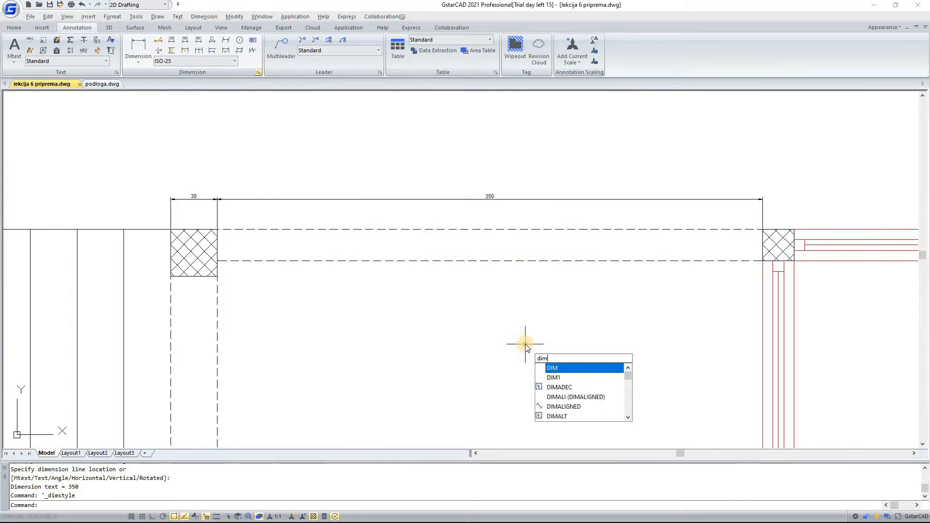
text(st)
key(Return)
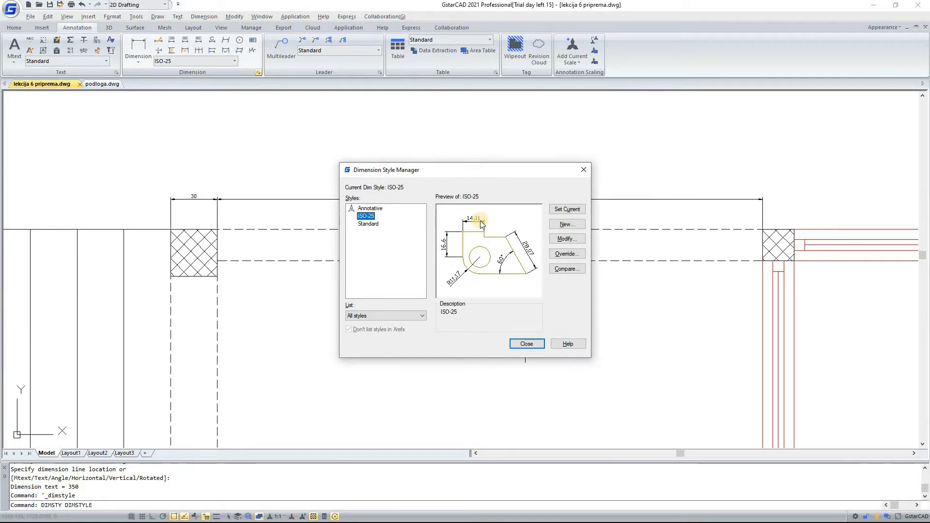
click(567, 224)
drag(436, 240, 208, 269)
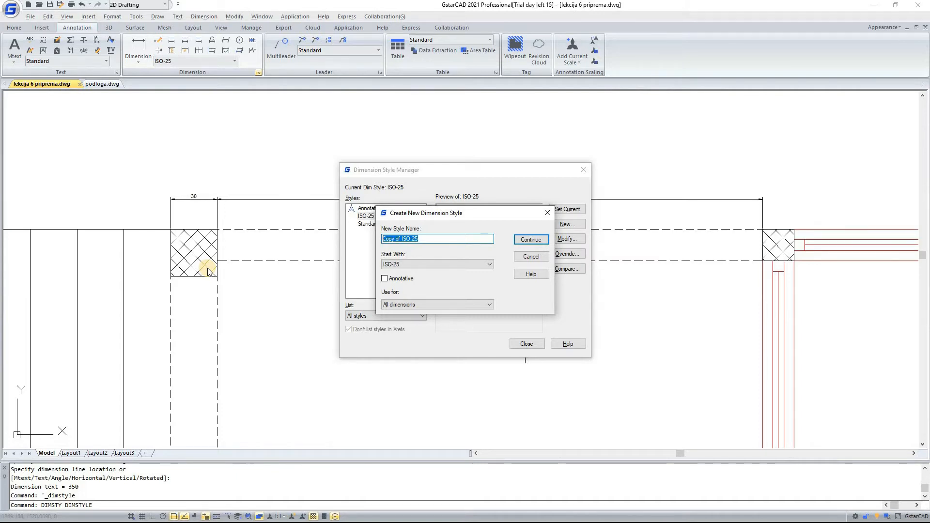
text(dim 50)
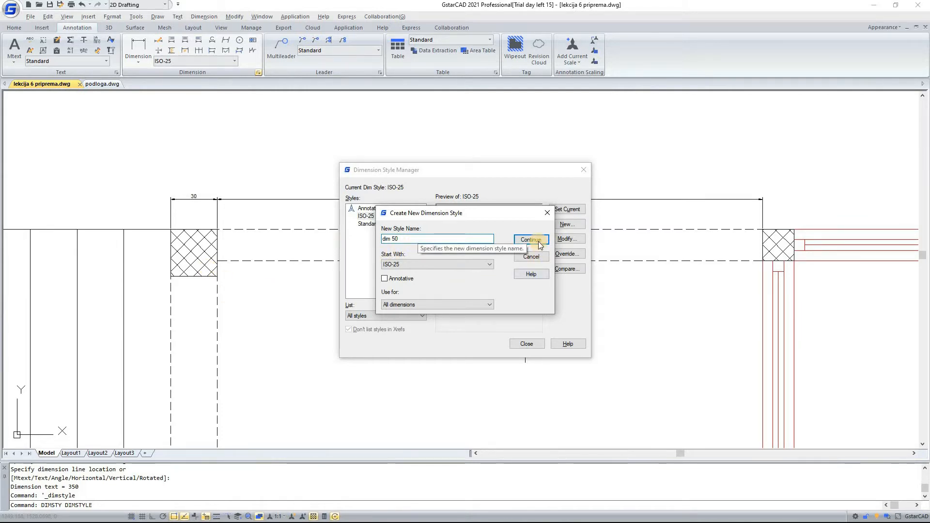
click(449, 265)
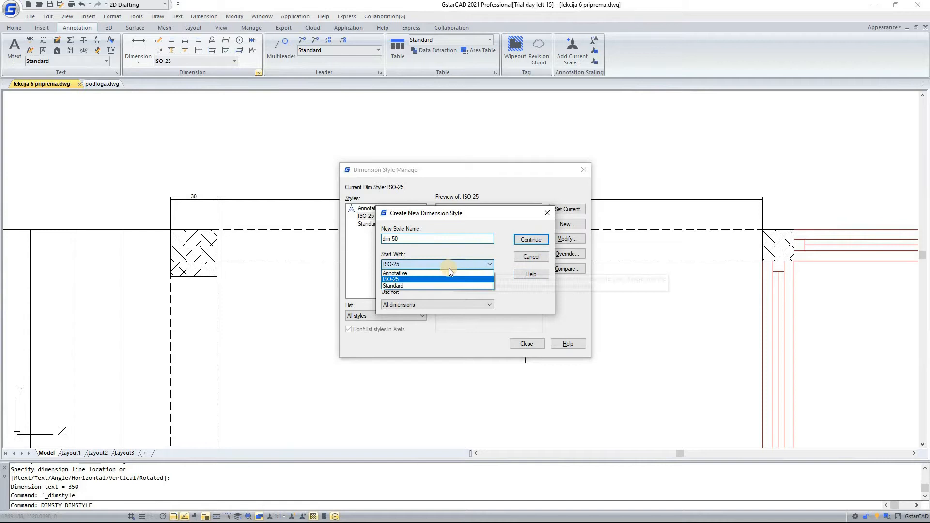
click(418, 280)
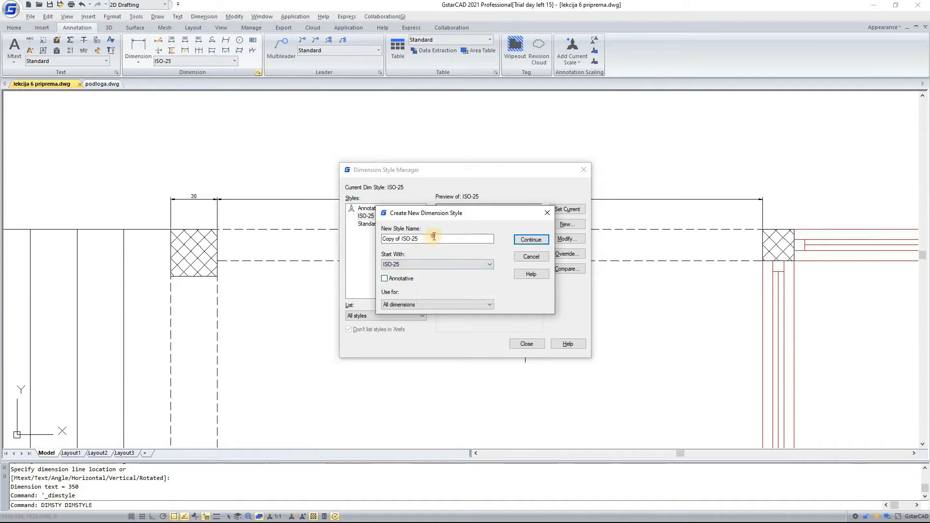
Name the new dimension style dim 50, keep it for all dimensions, and continue to its settings.
drag(423, 239, 275, 247)
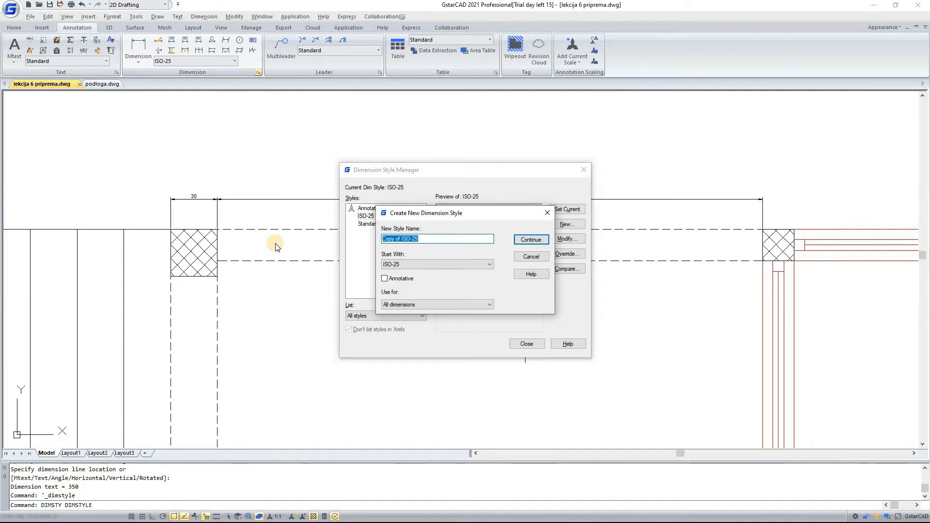
text(dim 50)
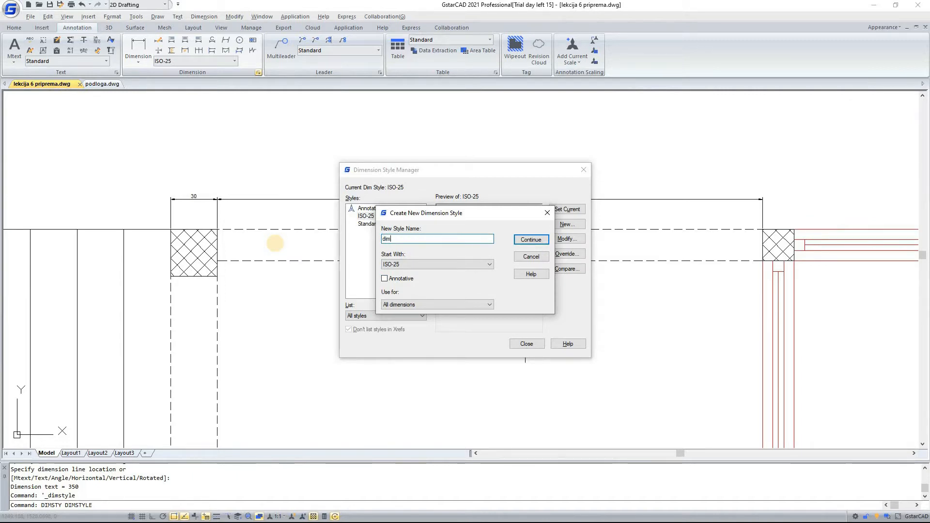
click(463, 303)
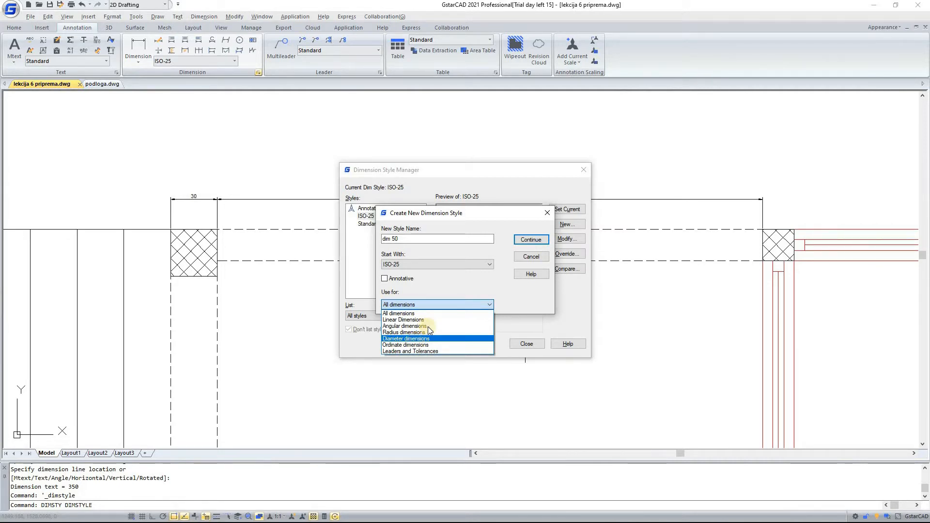
click(546, 264)
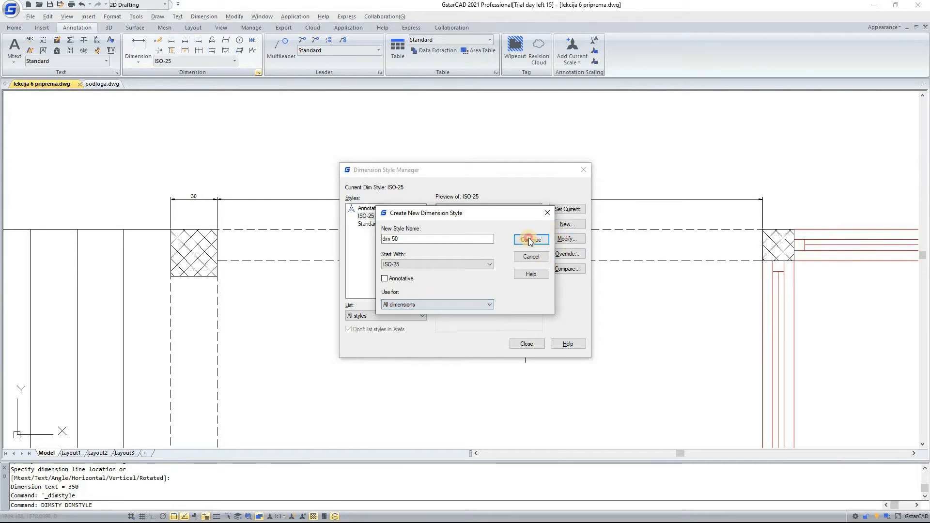
click(531, 257)
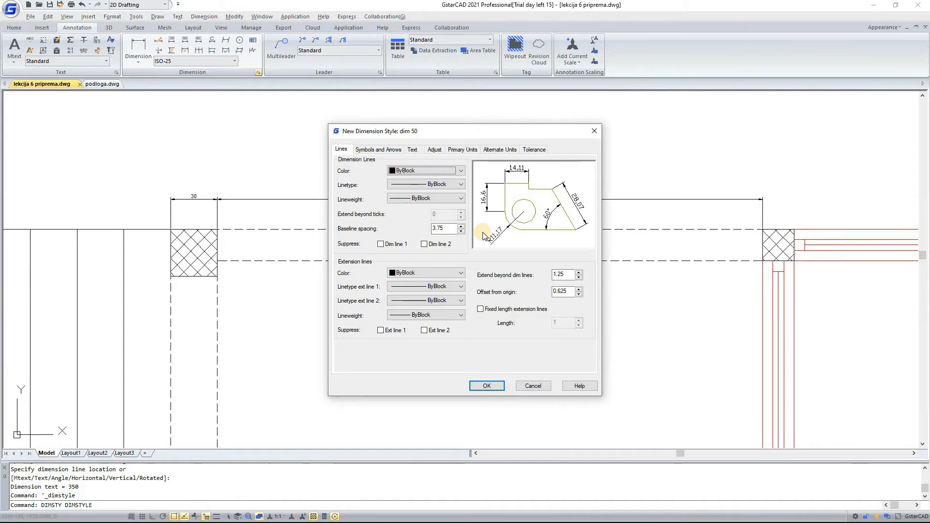
Set the first and second arrowheads of the dim 50 style to Architectural tick, keeping the leader arrow Closed filled.
click(358, 150)
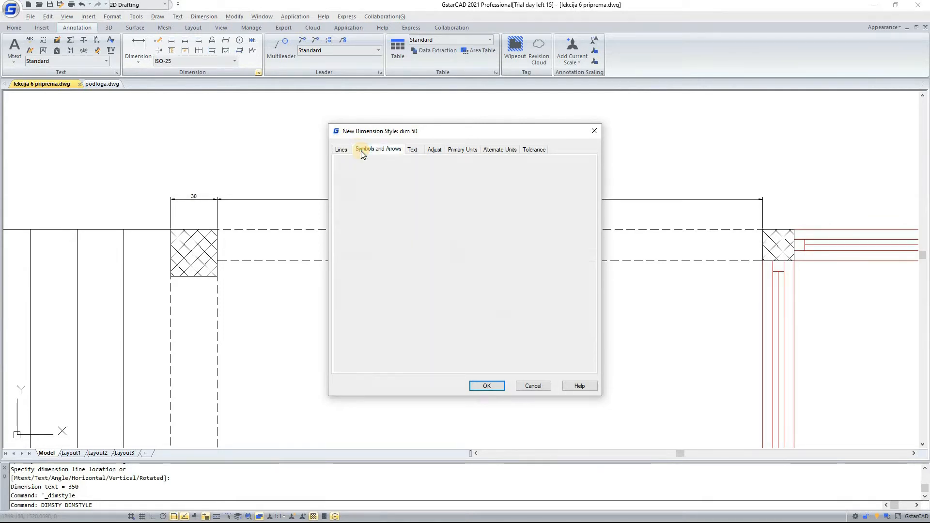
click(382, 180)
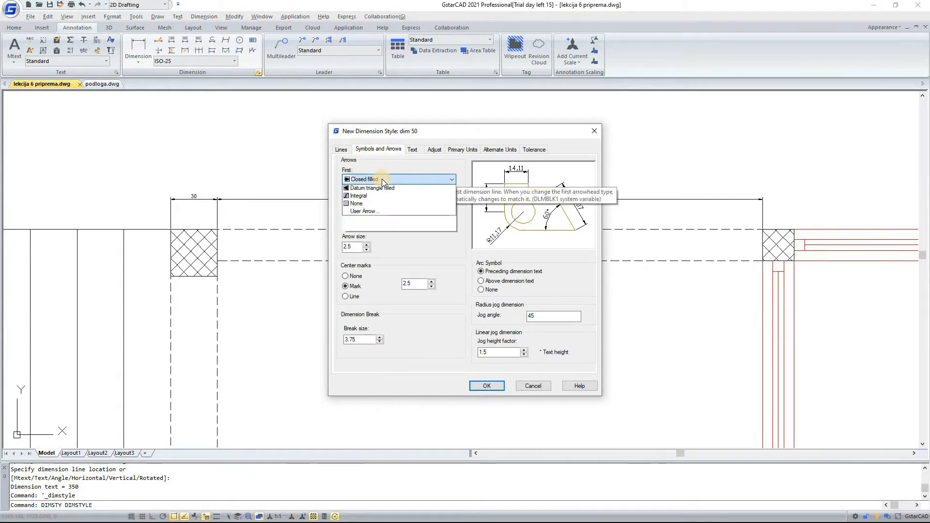
click(383, 181)
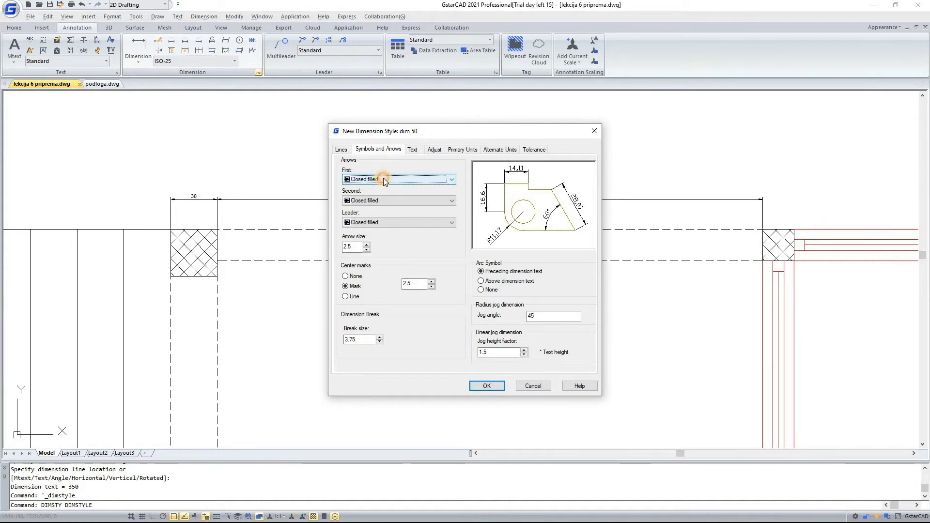
click(383, 178)
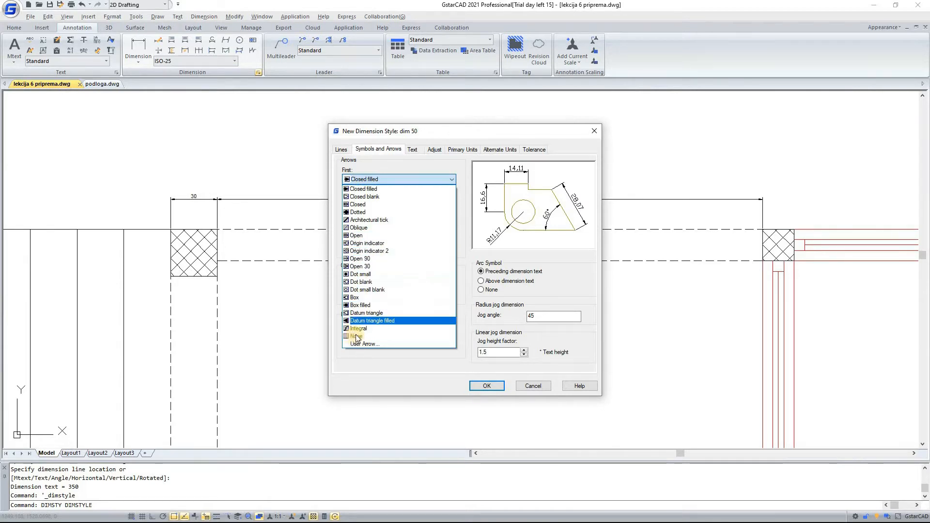
click(370, 222)
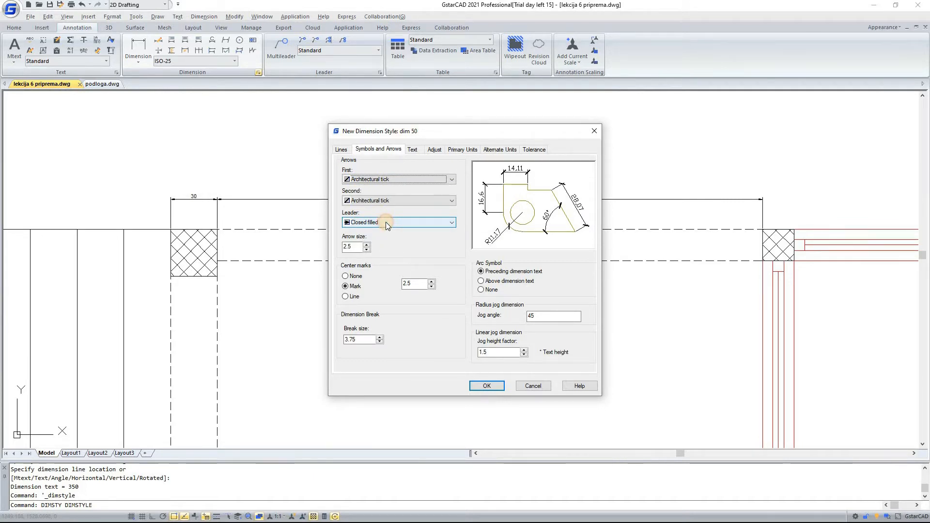
click(386, 222)
click(386, 225)
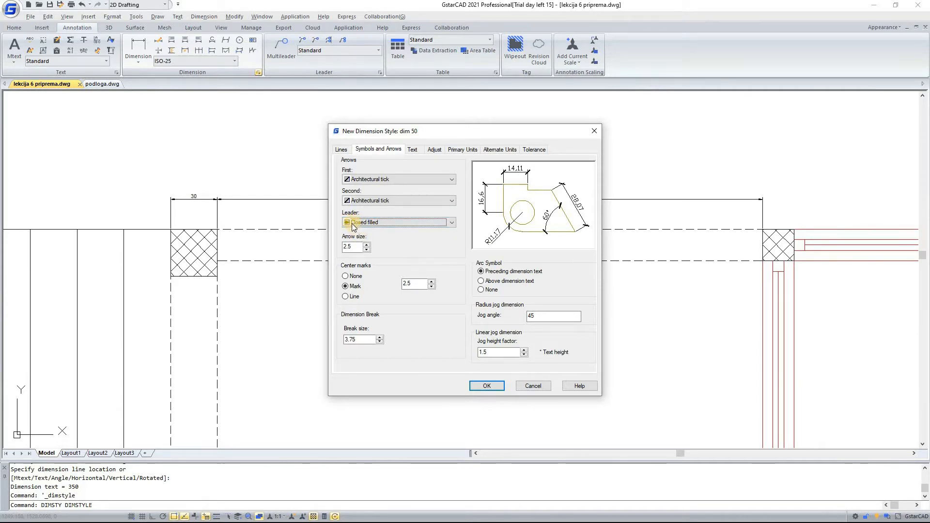
Set the arrow size of the dim 50 style to 10.
click(353, 247)
drag(353, 247, 310, 262)
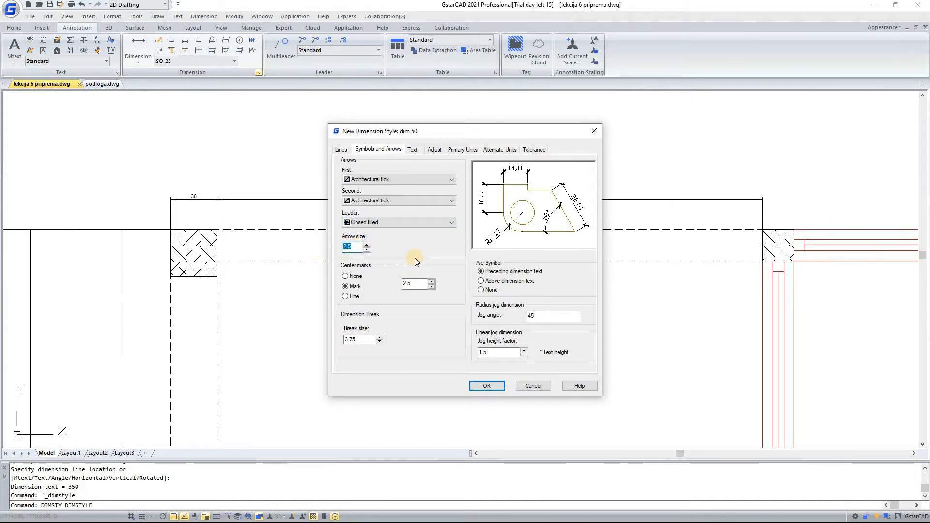
text(10)
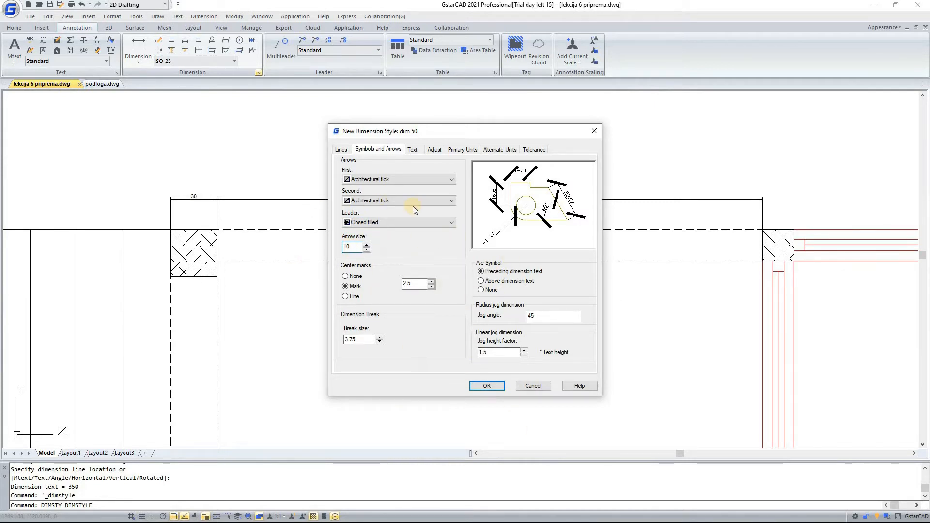
Set the text height of the dim 50 style to 10.
click(415, 150)
drag(453, 219, 430, 219)
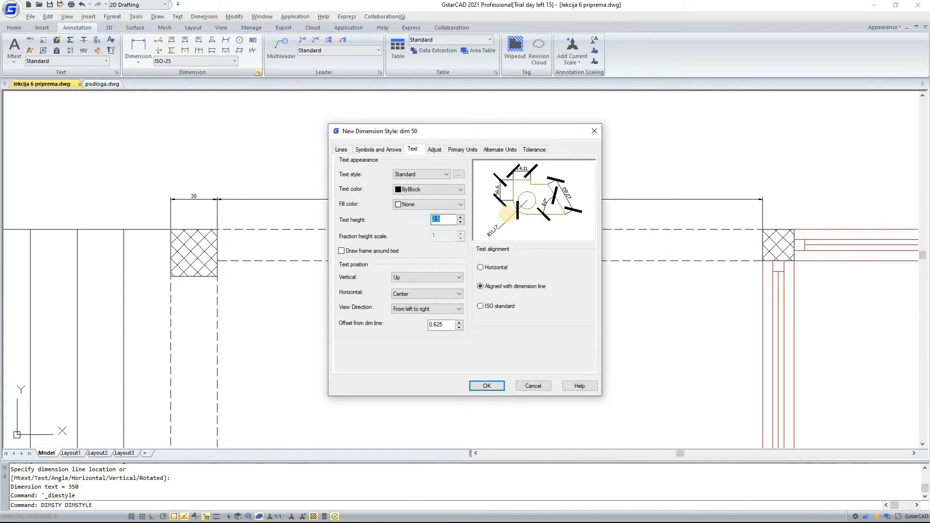
text(10)
Try the ARH 1 text style on the dim 50 dimension text and return to Standard.
click(431, 174)
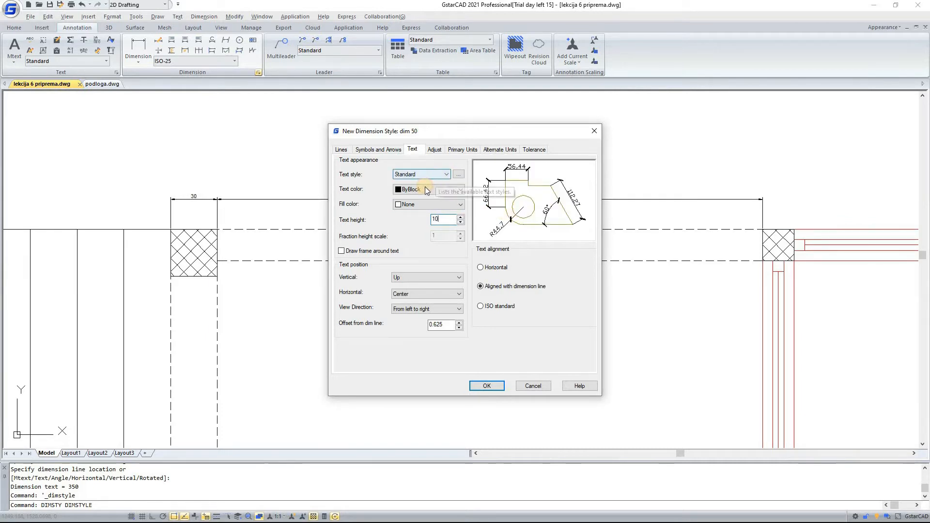
click(413, 191)
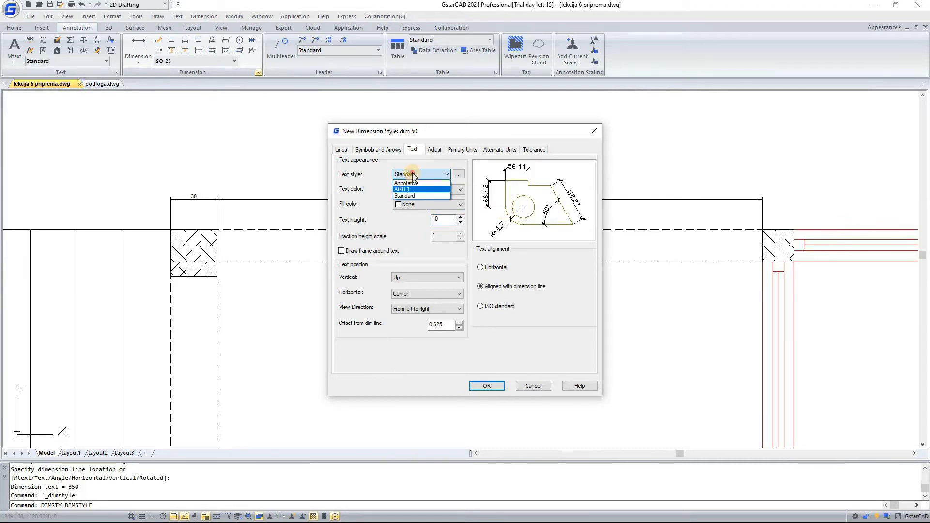
click(414, 175)
click(415, 195)
click(416, 174)
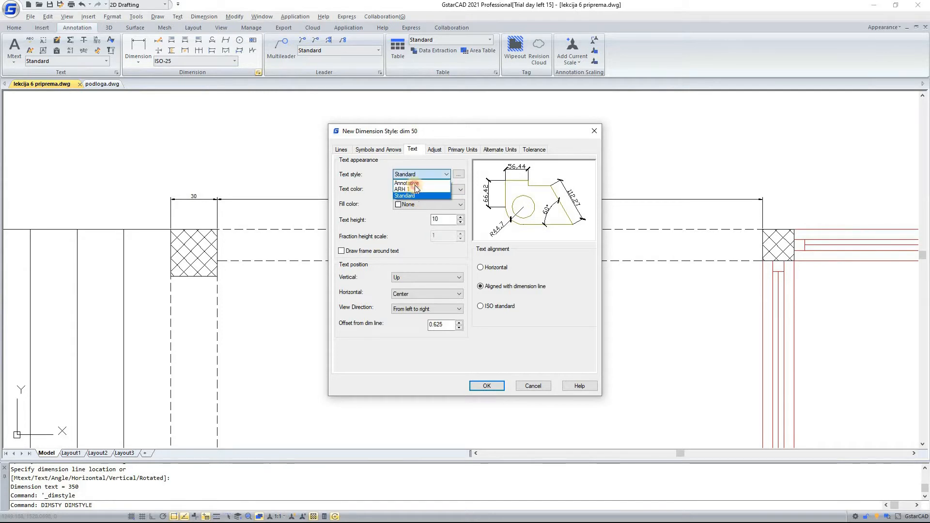
click(415, 188)
click(415, 175)
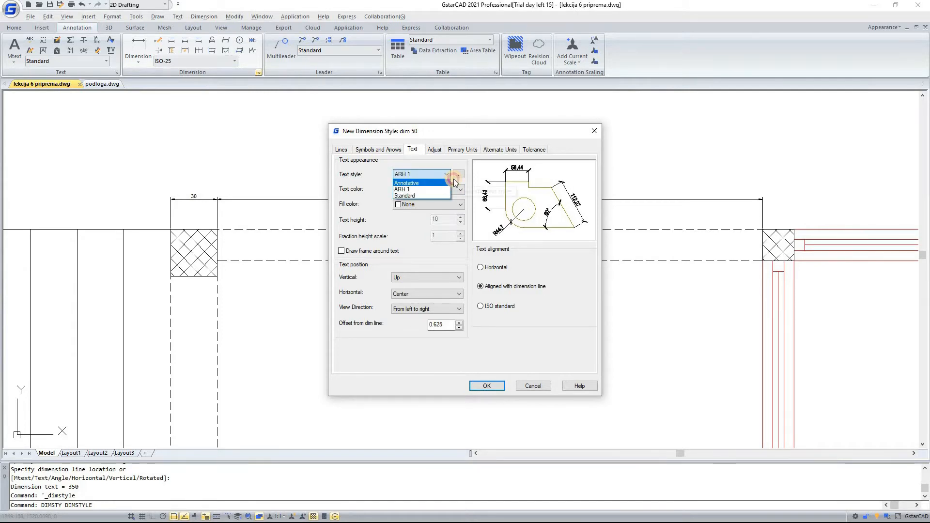
click(426, 195)
Create a new text style named adribim from the dimension style's text settings.
click(460, 174)
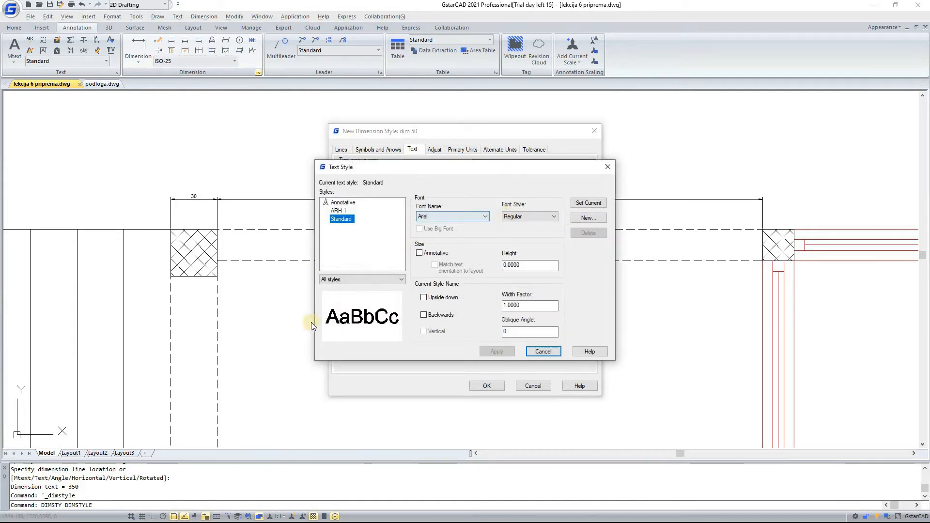
click(602, 219)
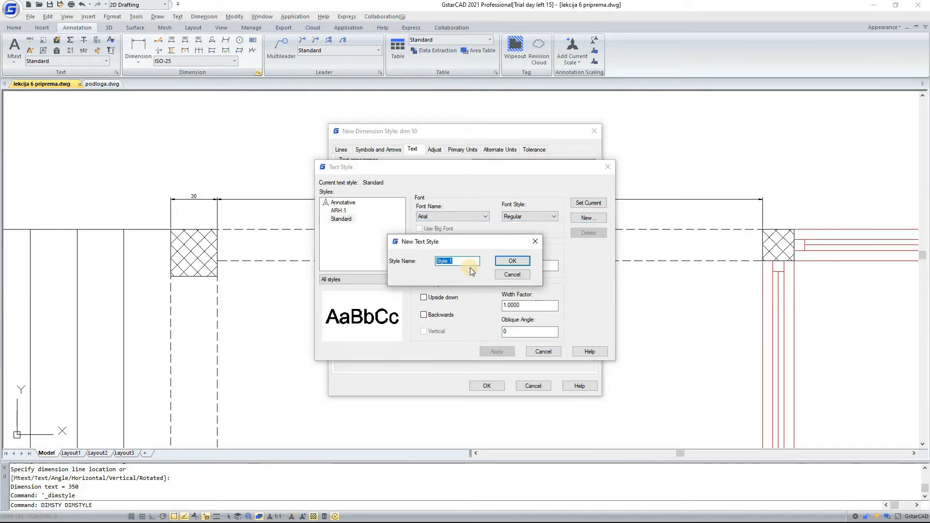
text(adribim)
click(508, 262)
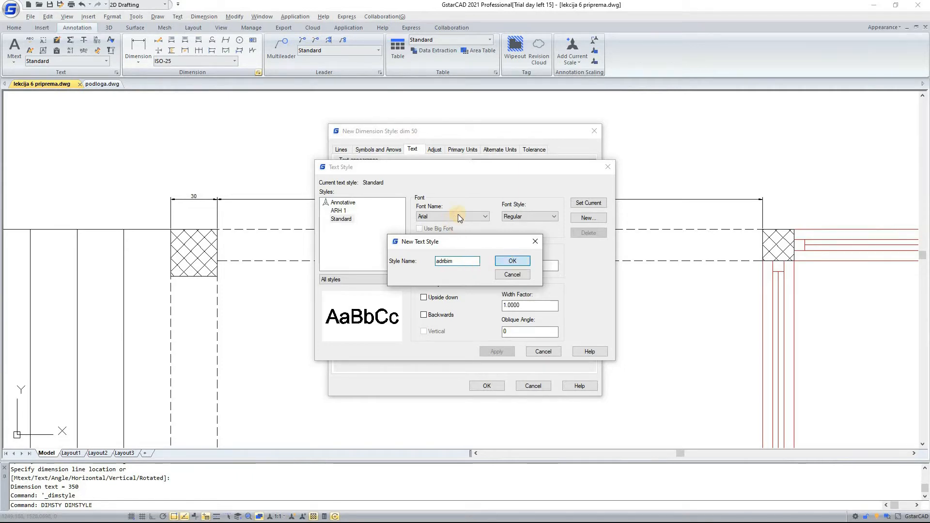
Set the adribim text style's font to Times New Roman, keeping Regular and width factor 1, and apply it.
click(460, 219)
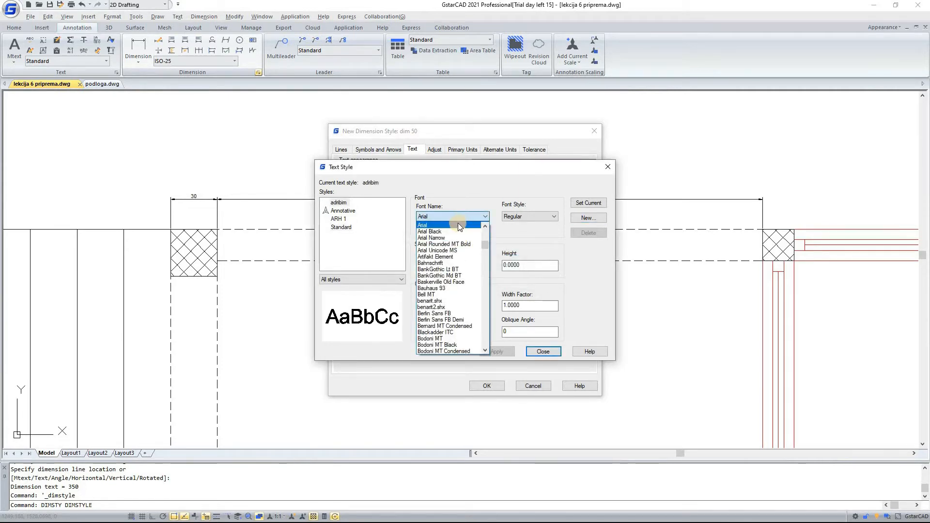
text(ti)
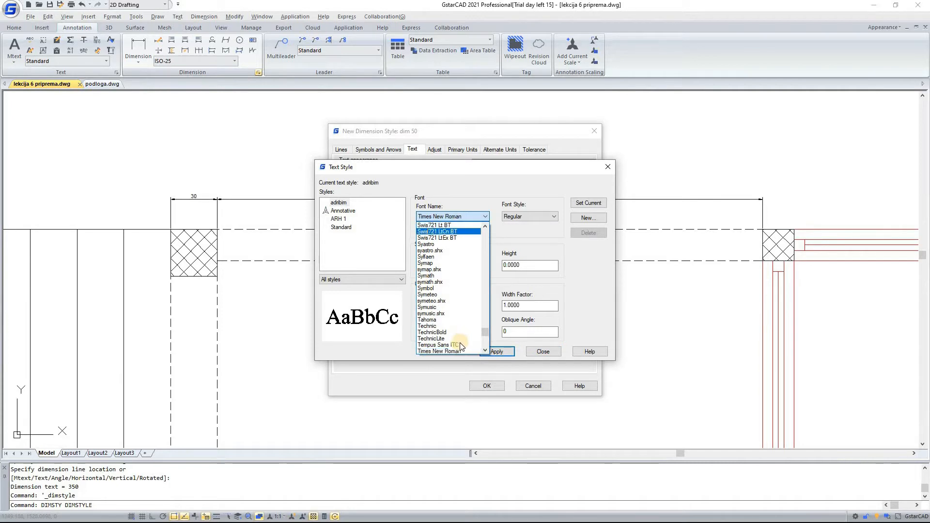
click(518, 212)
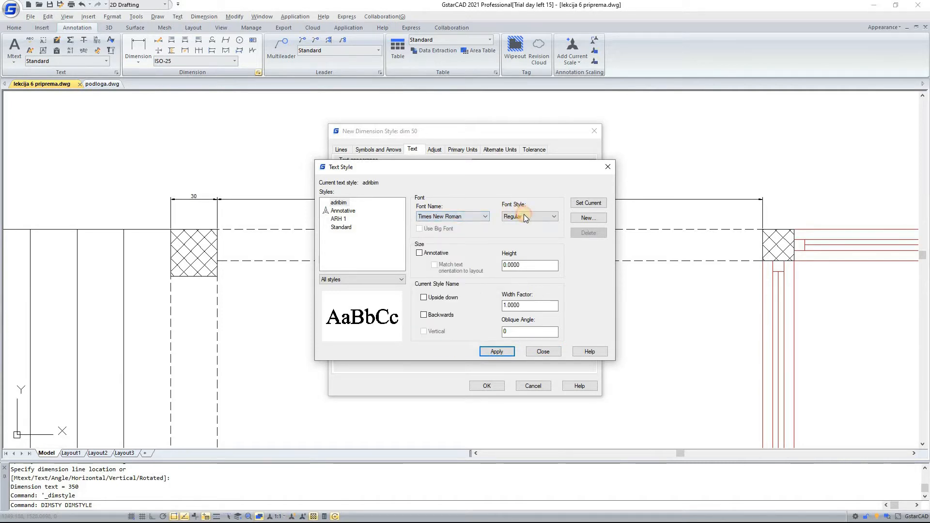
click(524, 216)
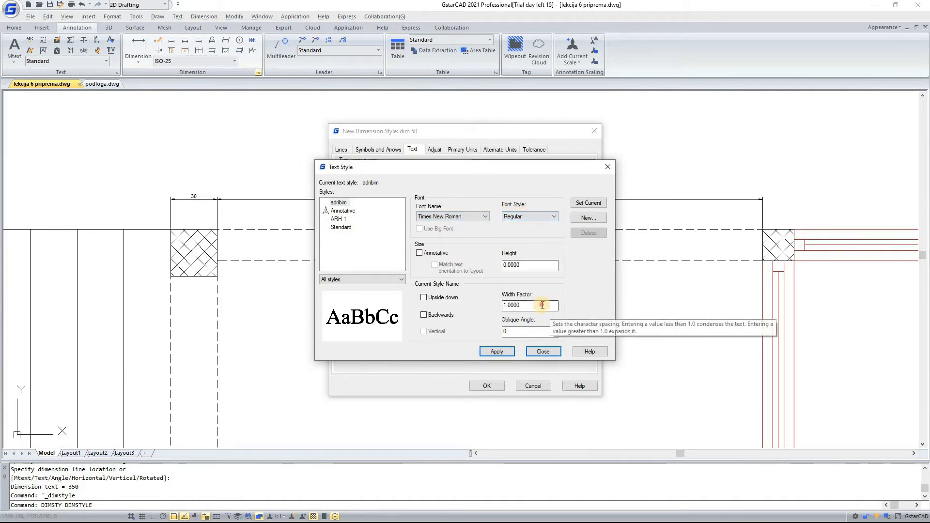
click(542, 305)
click(497, 353)
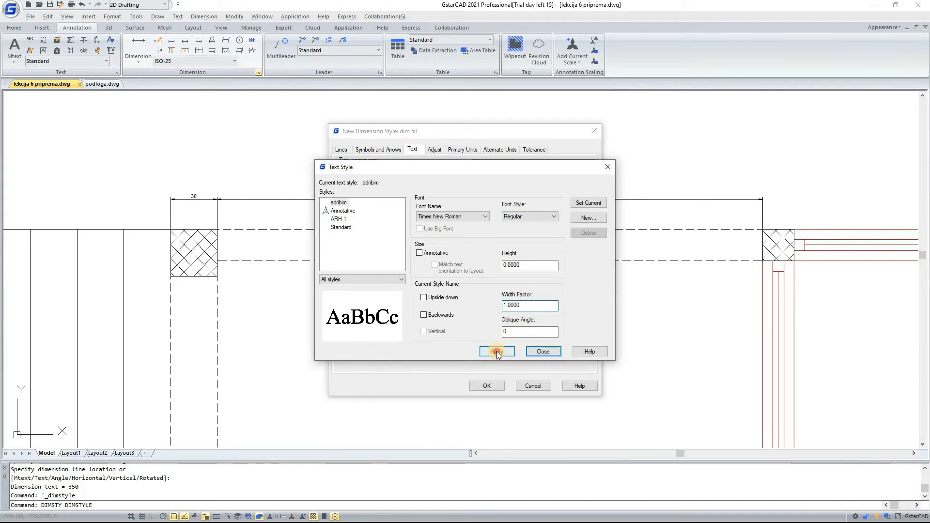
click(542, 352)
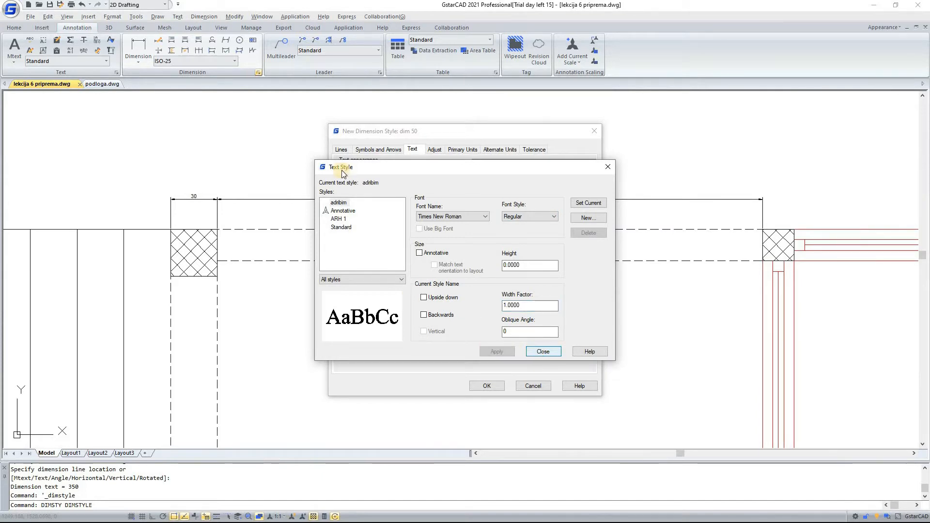
Assign the adribim text style to dim 50, keeping the text color ByBlock and the fill color None.
click(412, 174)
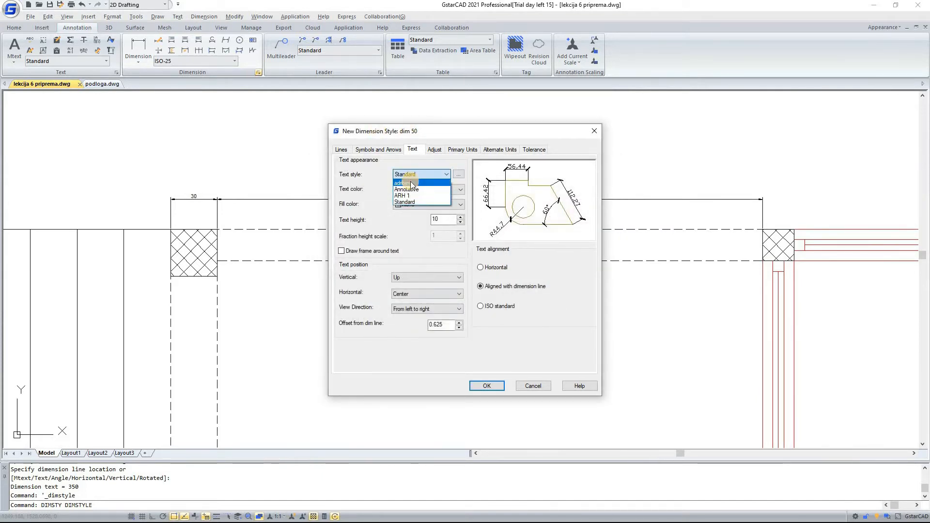
click(429, 185)
click(432, 190)
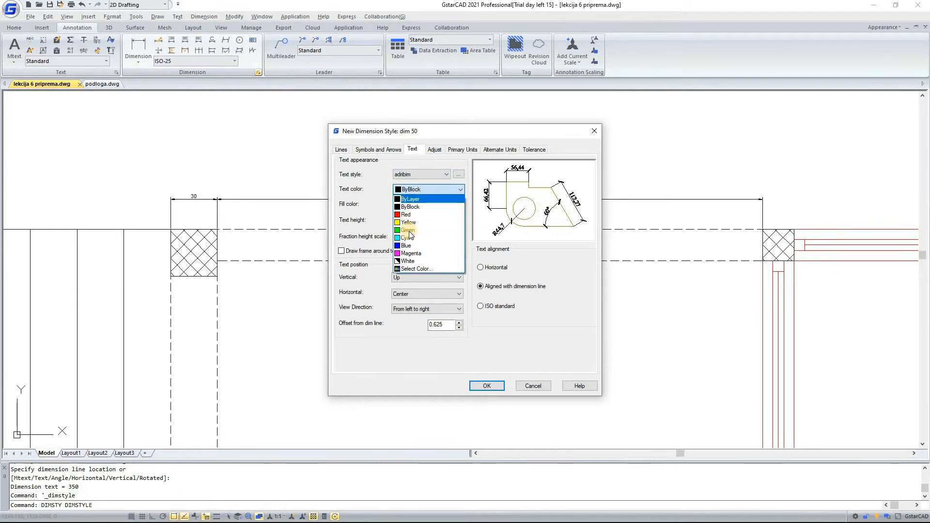
click(416, 207)
click(417, 202)
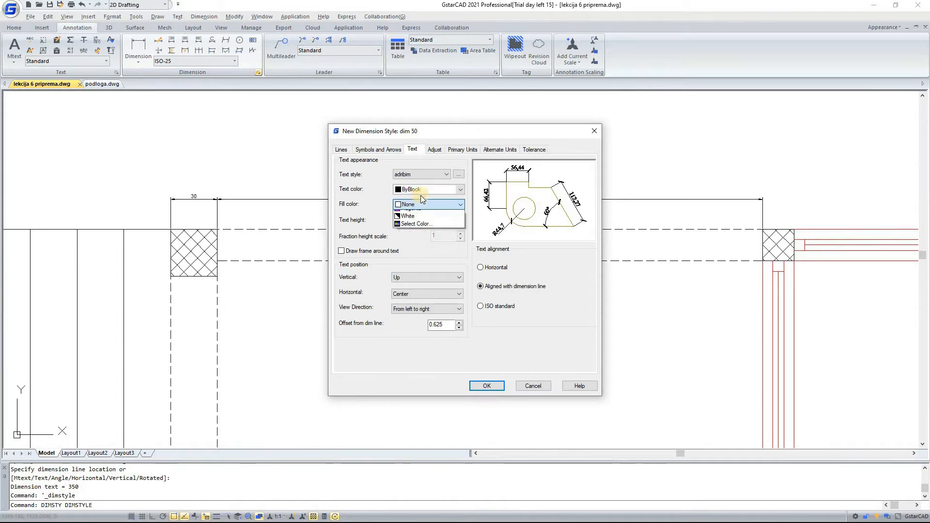
click(416, 211)
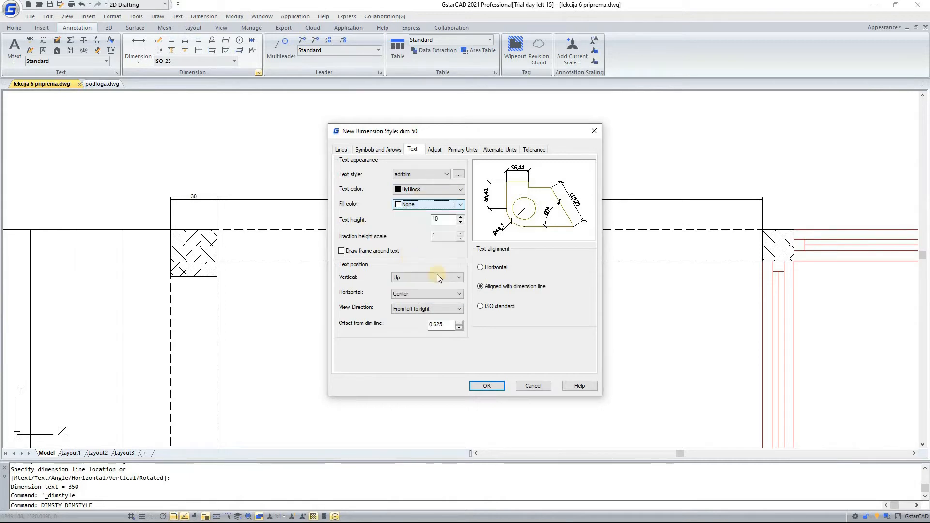
Try a frame around the text and other vertical text positions, returning to no frame and Up.
click(376, 250)
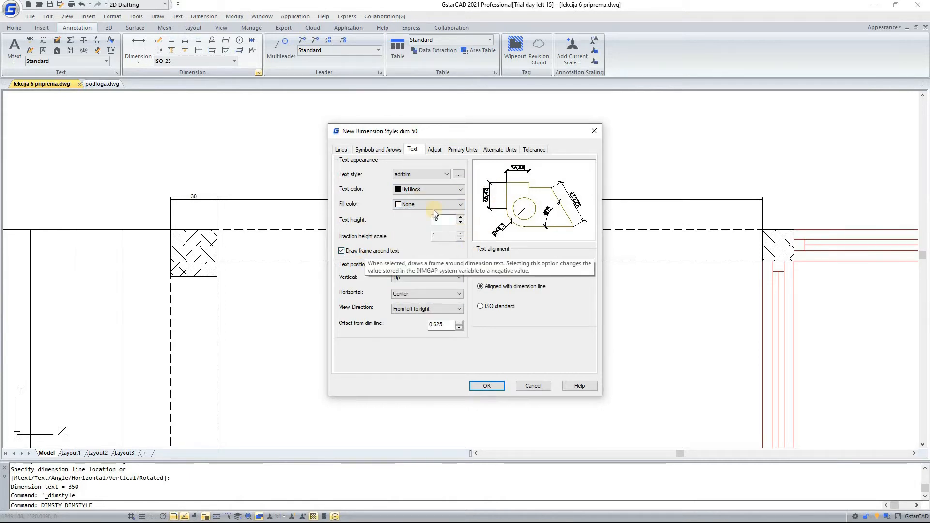
click(349, 252)
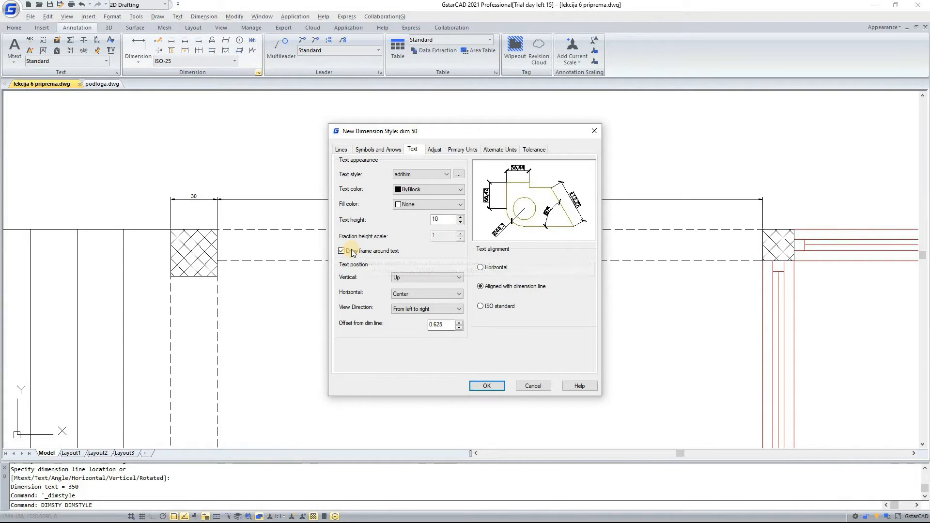
click(409, 277)
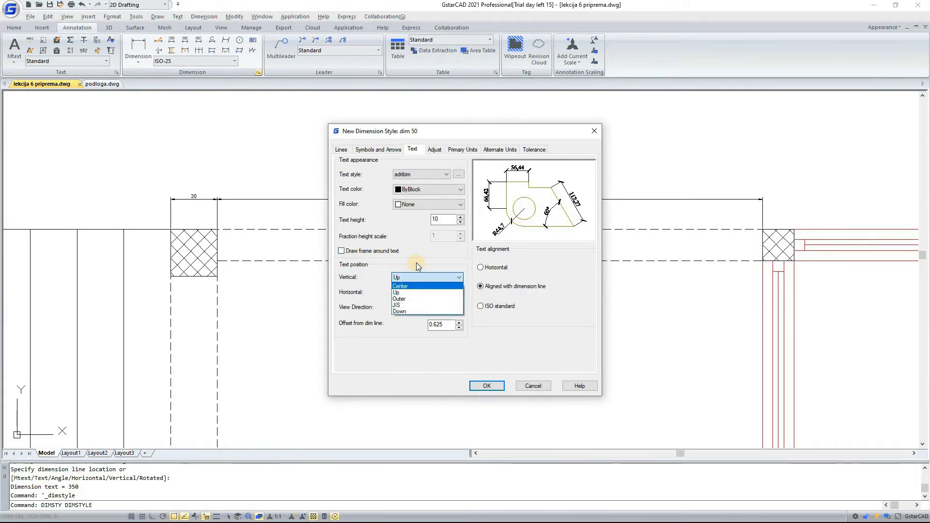
click(419, 284)
click(421, 277)
click(417, 292)
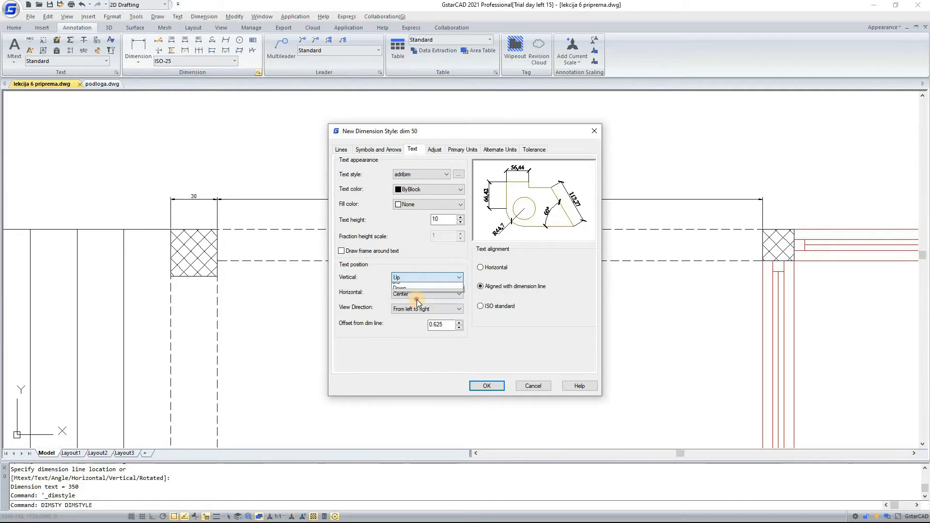
click(419, 279)
click(419, 283)
click(419, 278)
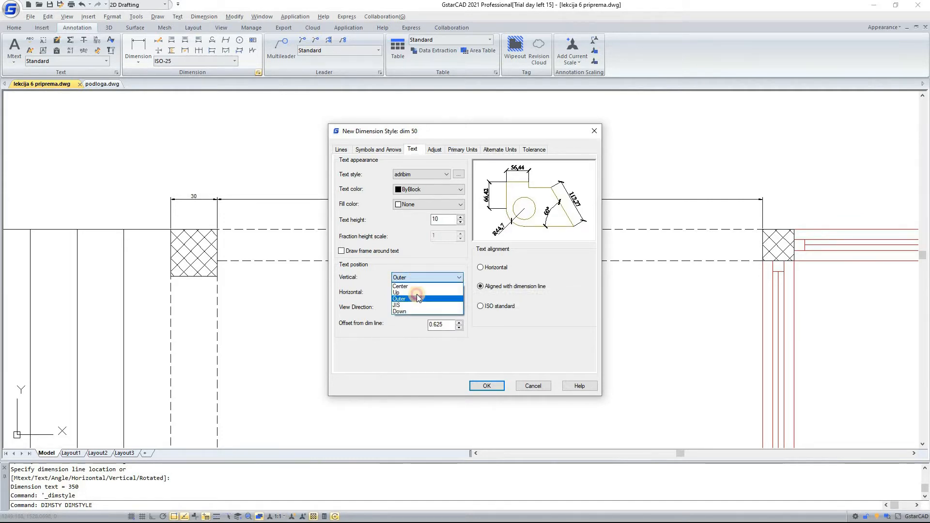
click(417, 293)
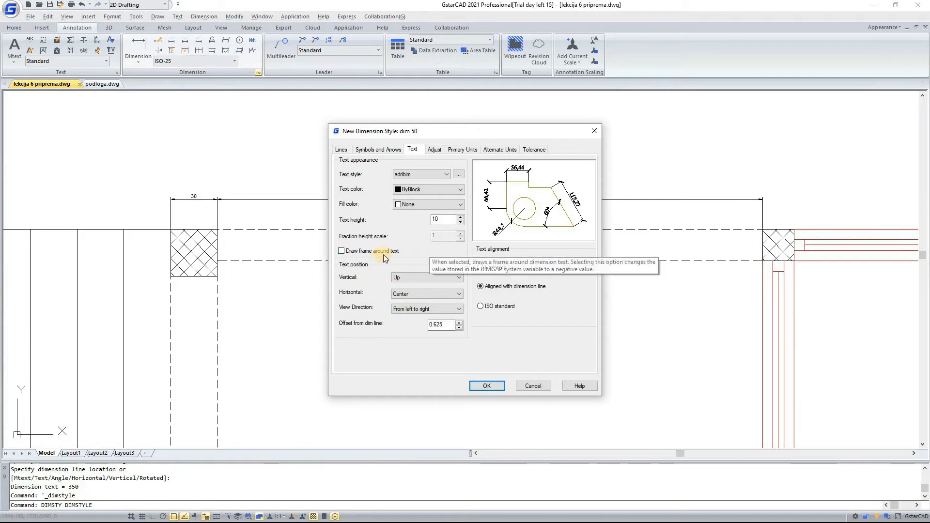
Keep the horizontal text position at Center and set the text's offset from the dimension line to 2.
click(411, 294)
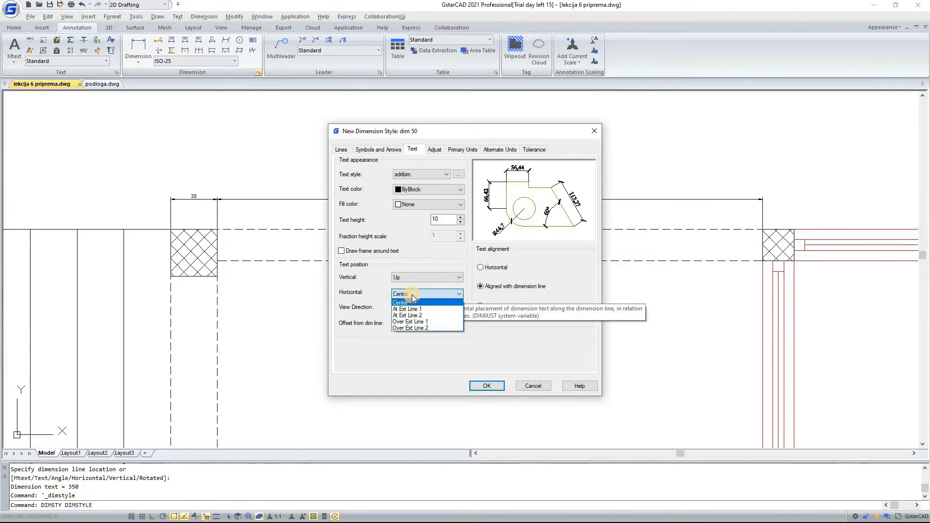
click(412, 303)
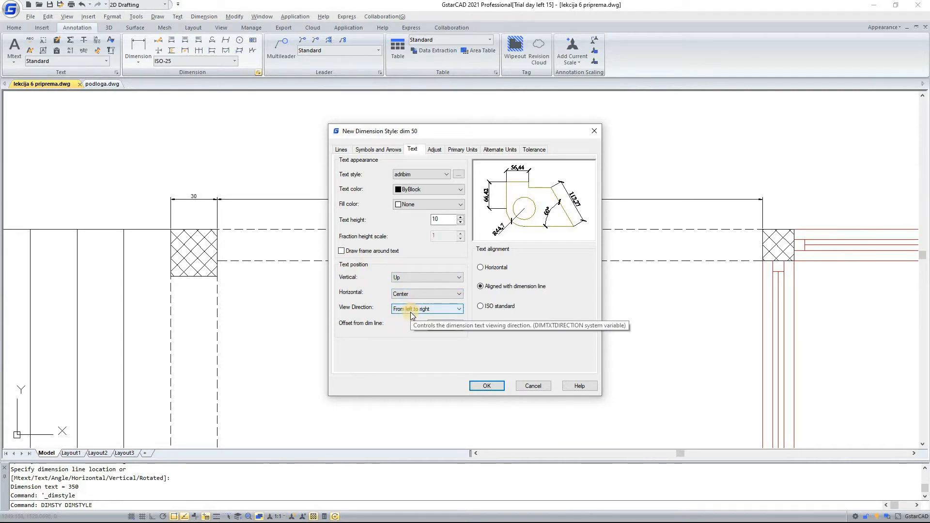
key(Tab)
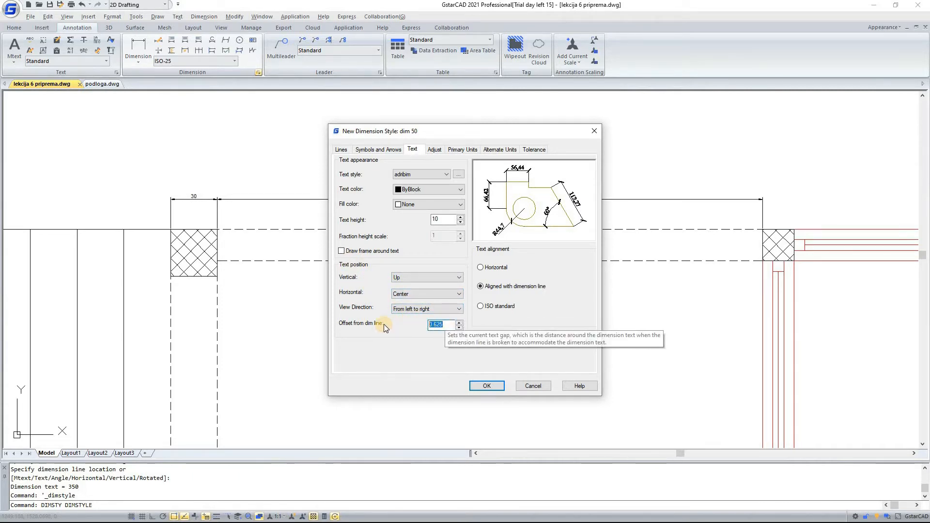
text(2)
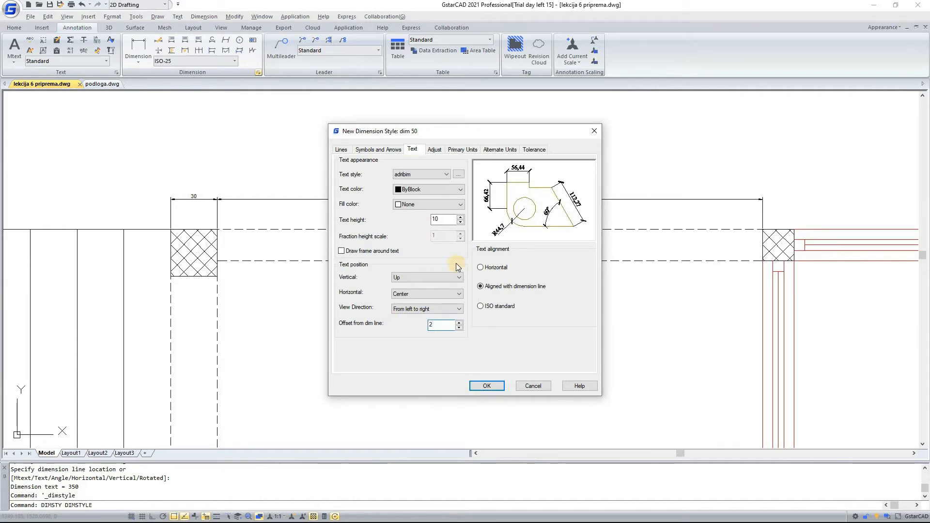
Compare the Horizontal, Aligned with dimension line and ISO standard text alignments, and choose ISO standard.
click(502, 268)
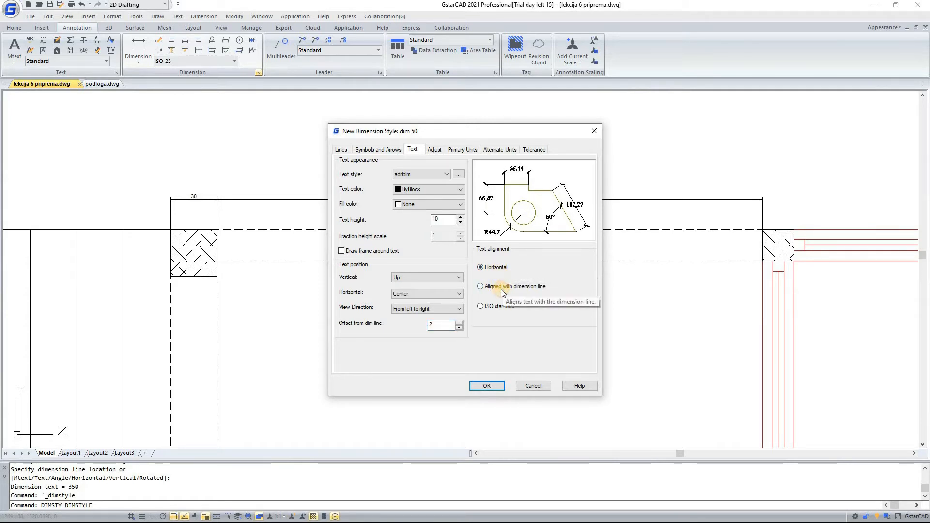
click(501, 288)
click(497, 307)
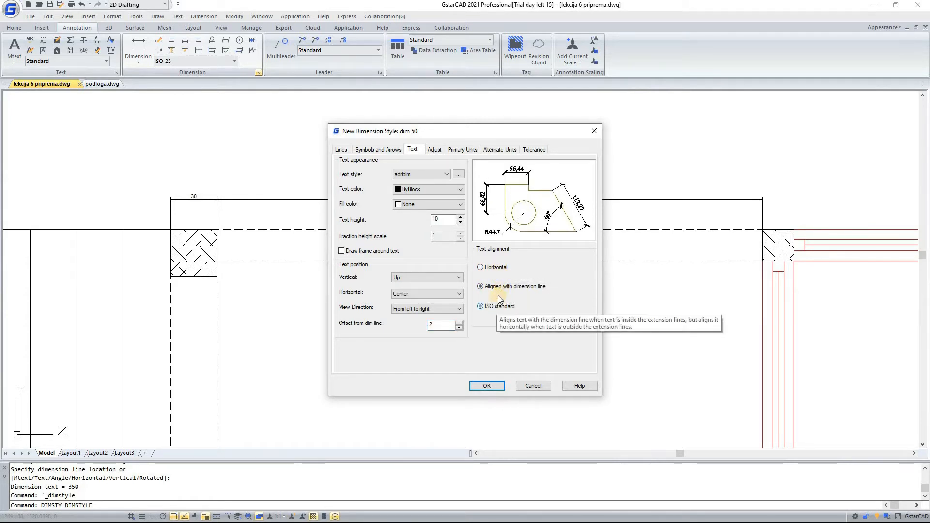
click(506, 288)
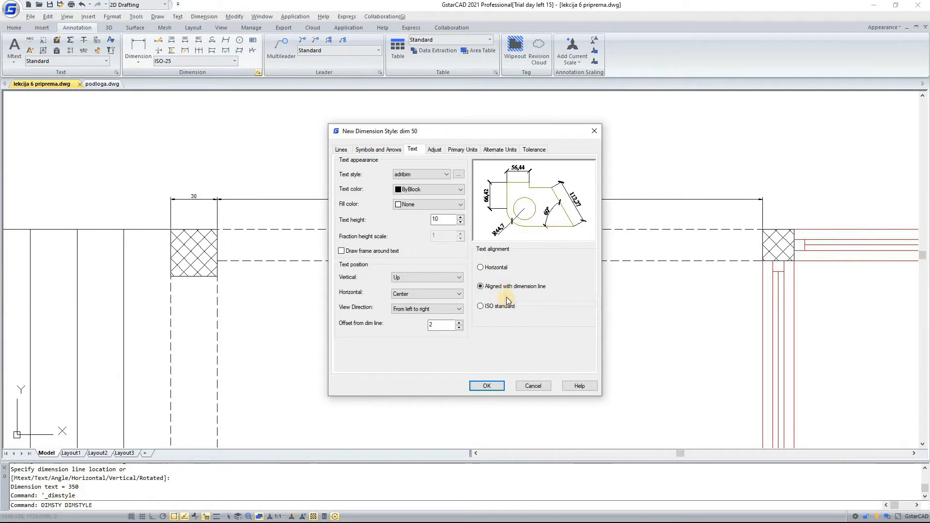
click(506, 305)
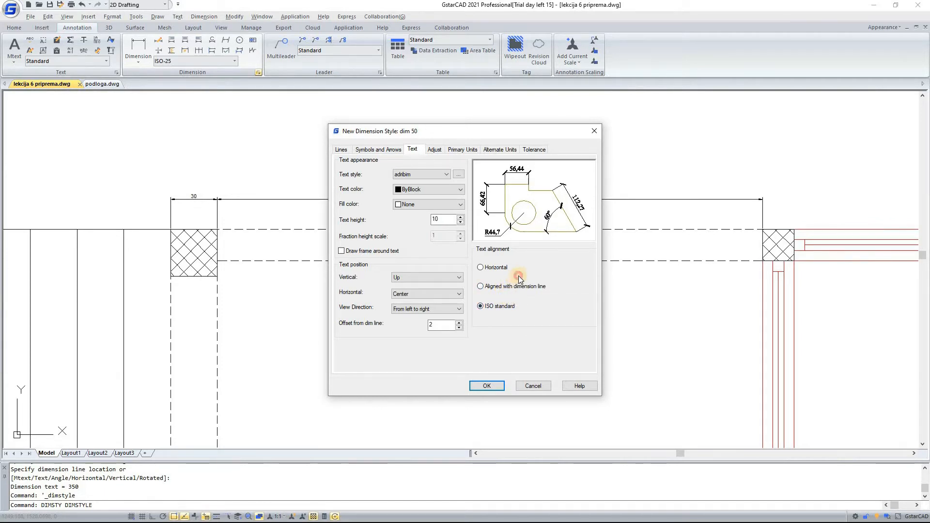
click(518, 290)
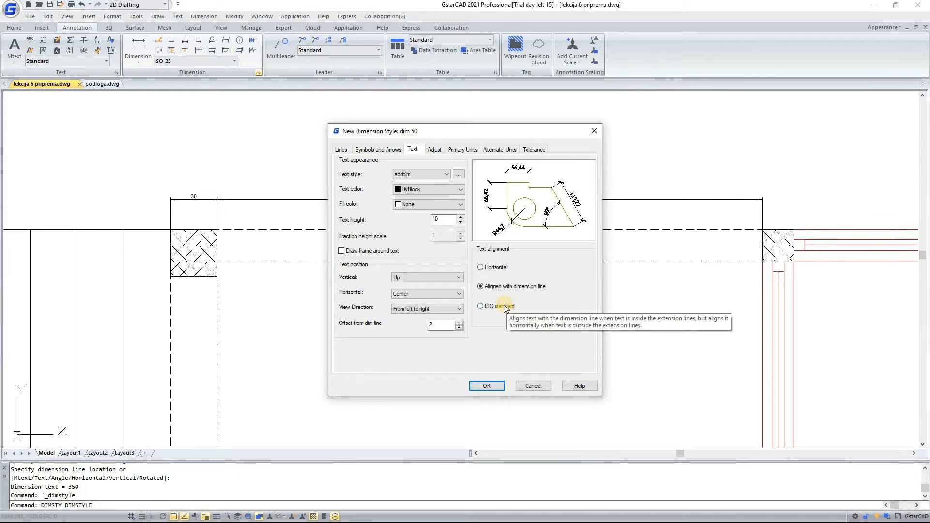
click(506, 308)
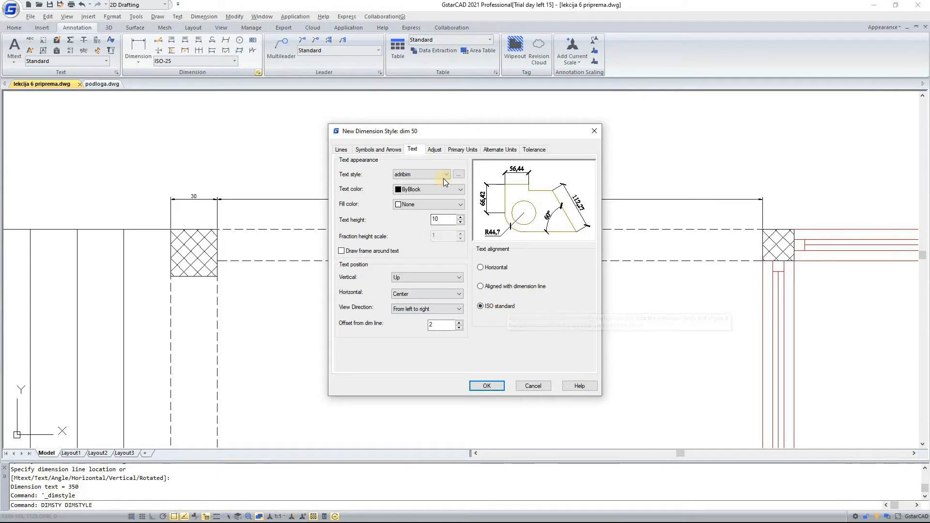
Compare the fit options for dim 50, choose Always keep text between ext lines, and suppress arrows that don't fit inside.
click(432, 149)
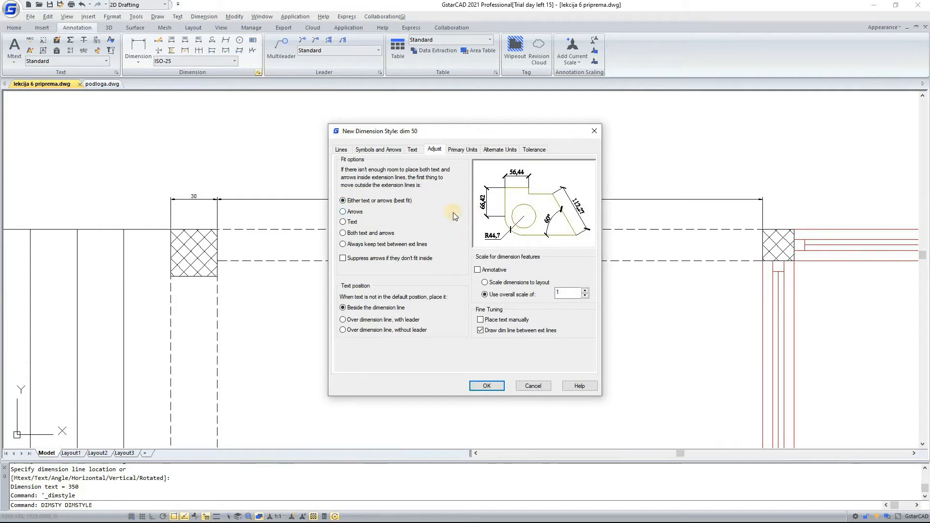
click(360, 211)
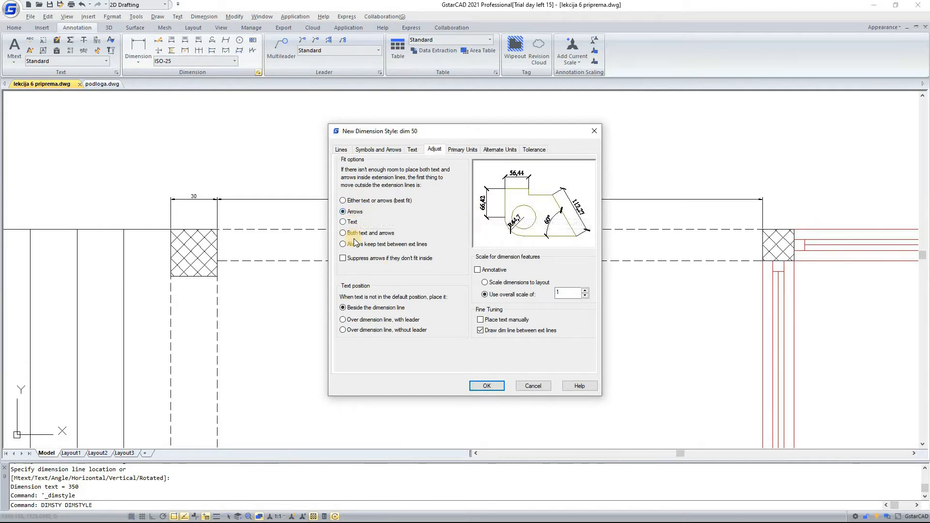
click(350, 222)
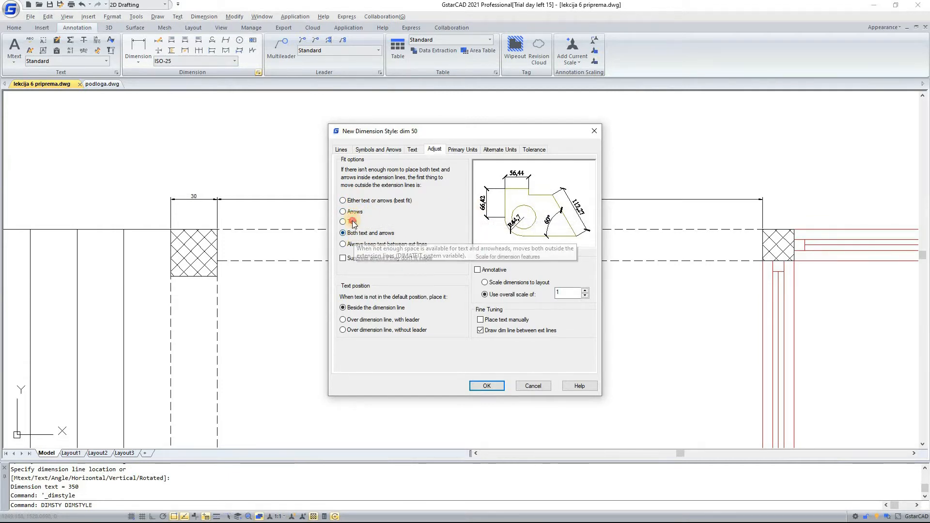
click(372, 245)
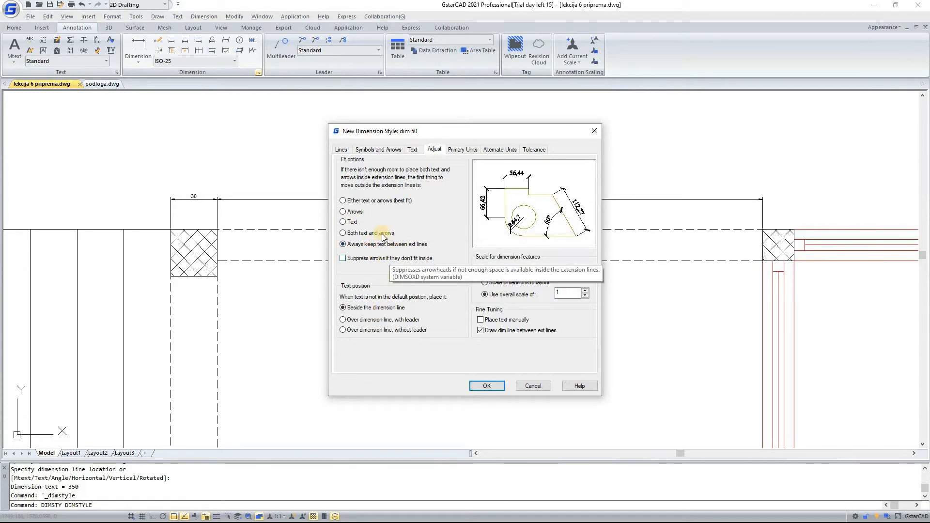
click(388, 261)
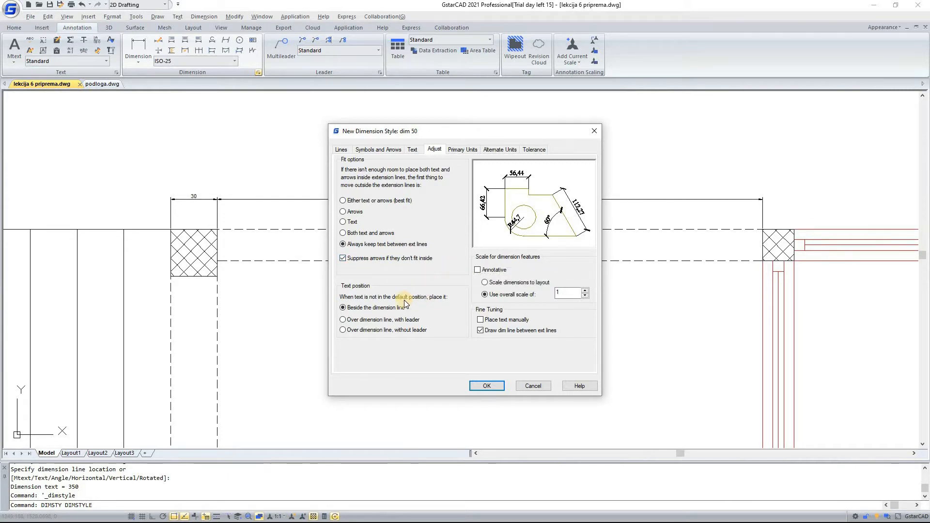
Compare the text placements with and without a leader over the dimension line, returning to Beside the dimension line.
click(381, 318)
click(381, 309)
click(382, 319)
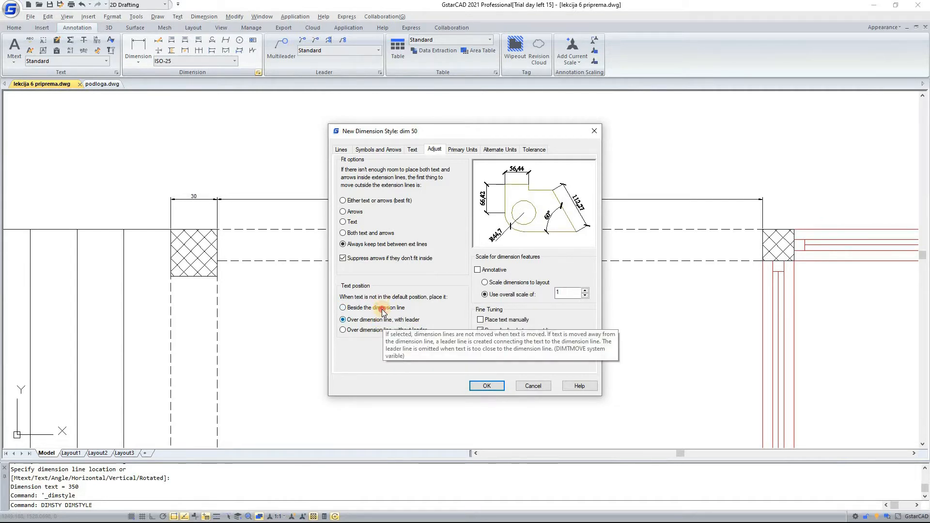
click(381, 309)
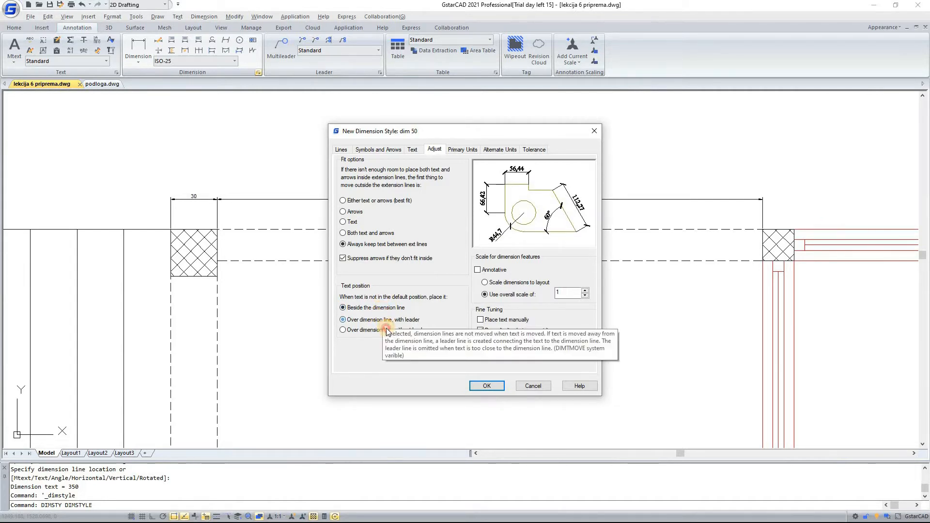
click(386, 329)
click(384, 318)
click(384, 309)
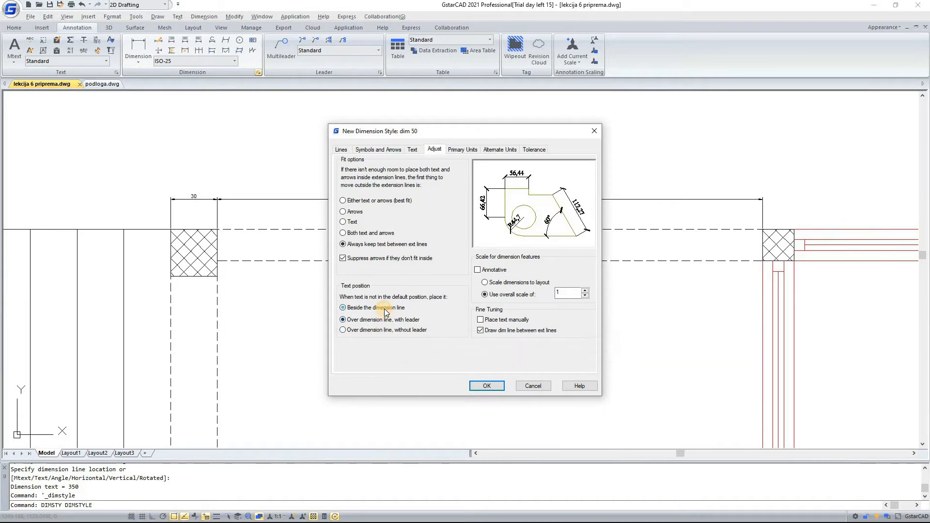
click(386, 319)
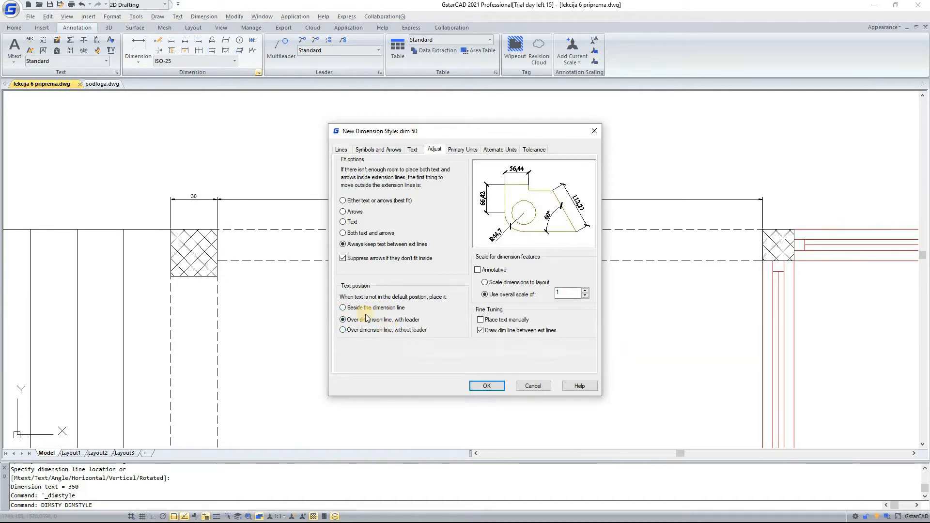
click(385, 309)
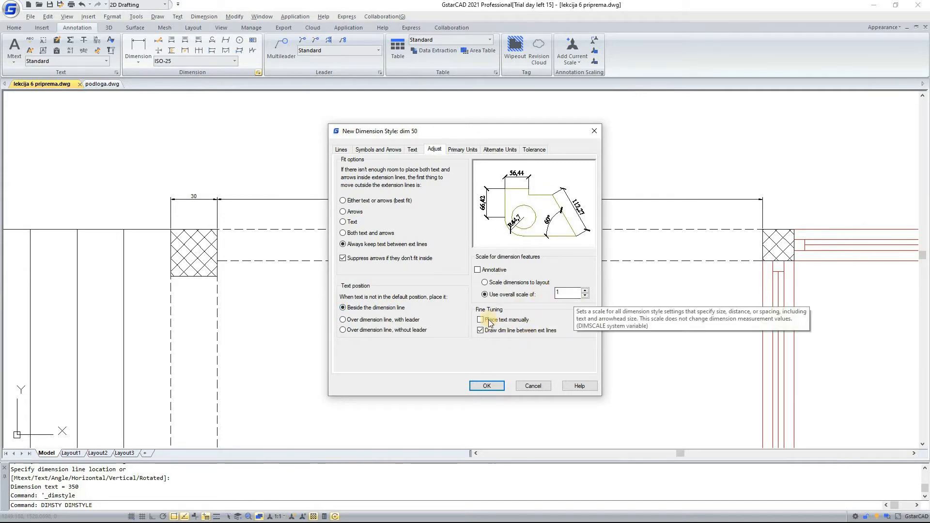
Review the primary unit formats and precisions for linear dimensions, keeping Decimal with a precision of 0.00.
click(452, 151)
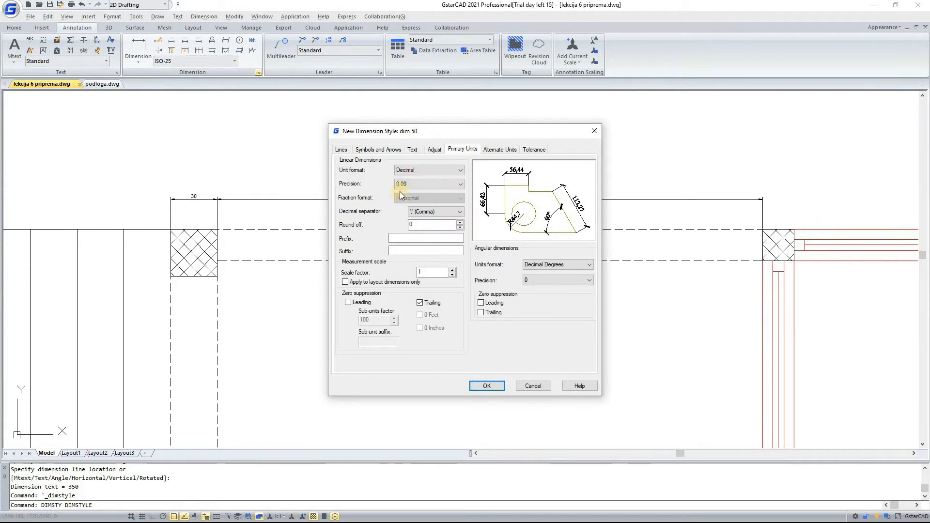
click(412, 169)
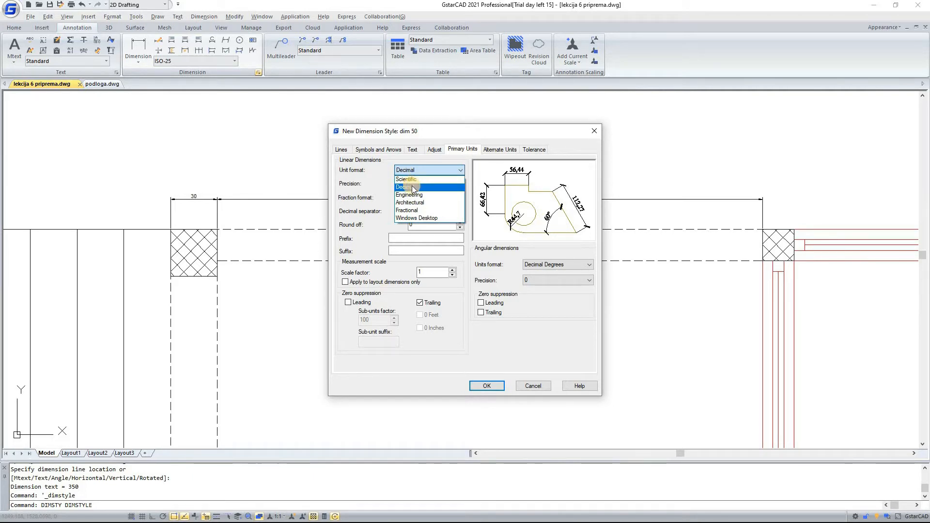
click(425, 187)
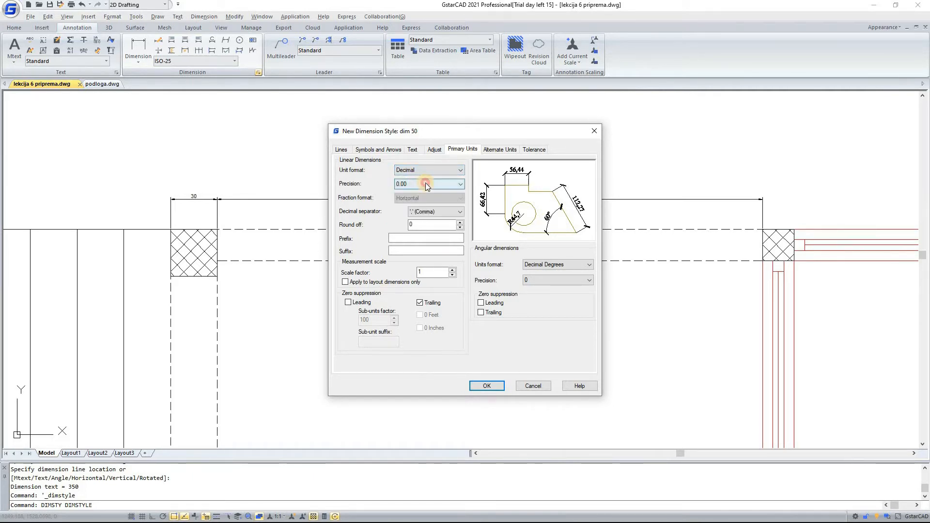
click(425, 183)
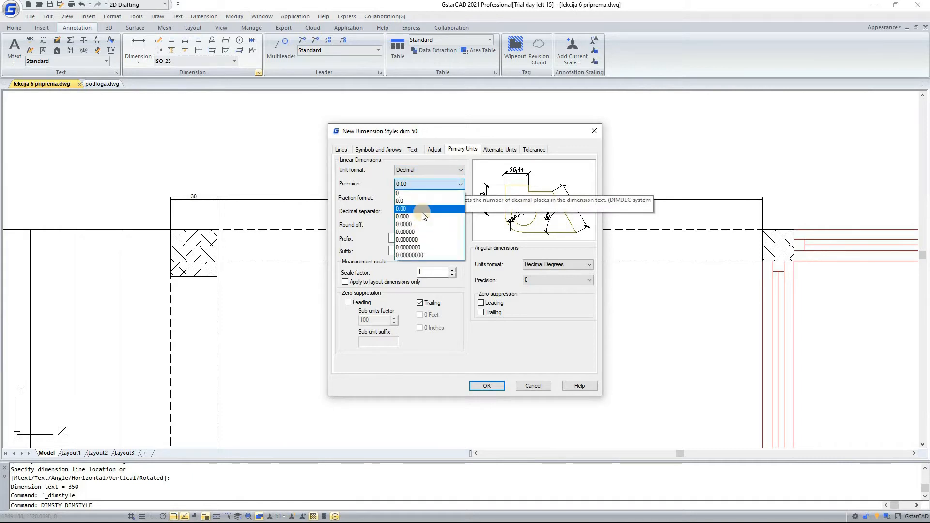
click(412, 182)
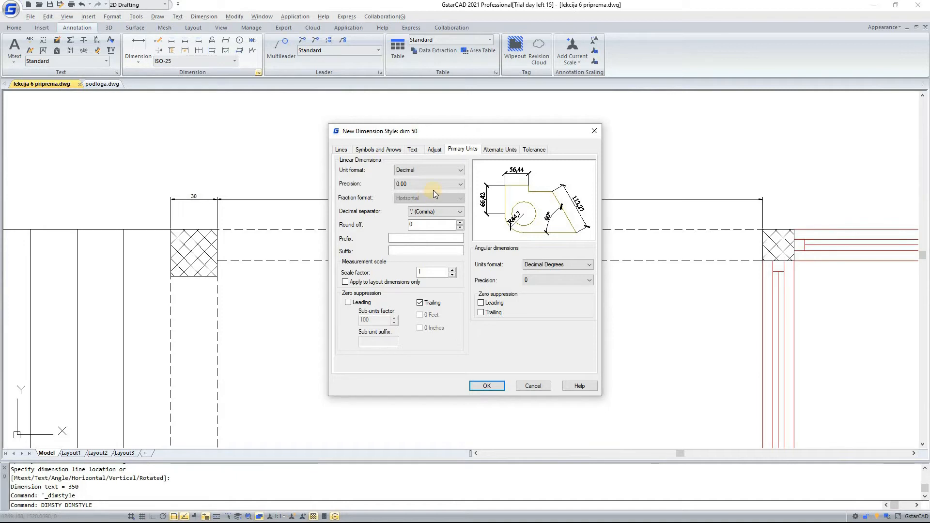
click(438, 187)
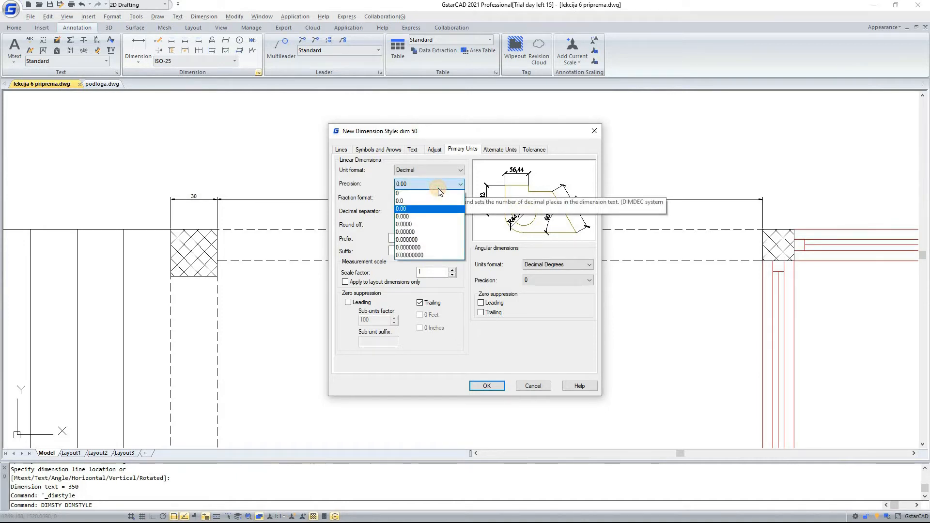
click(438, 188)
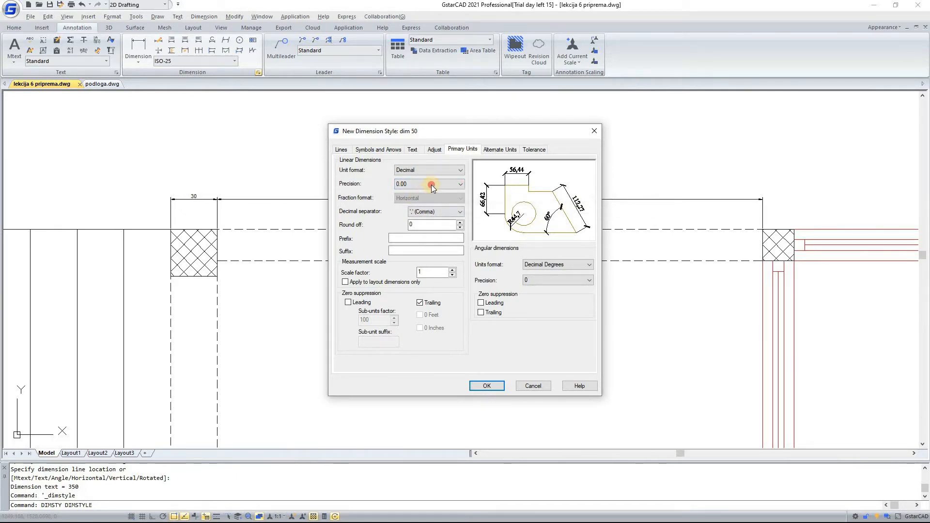
click(431, 185)
click(432, 203)
Keep the comma as the decimal separator and the round-off value at 0 for linear dimensions.
click(436, 212)
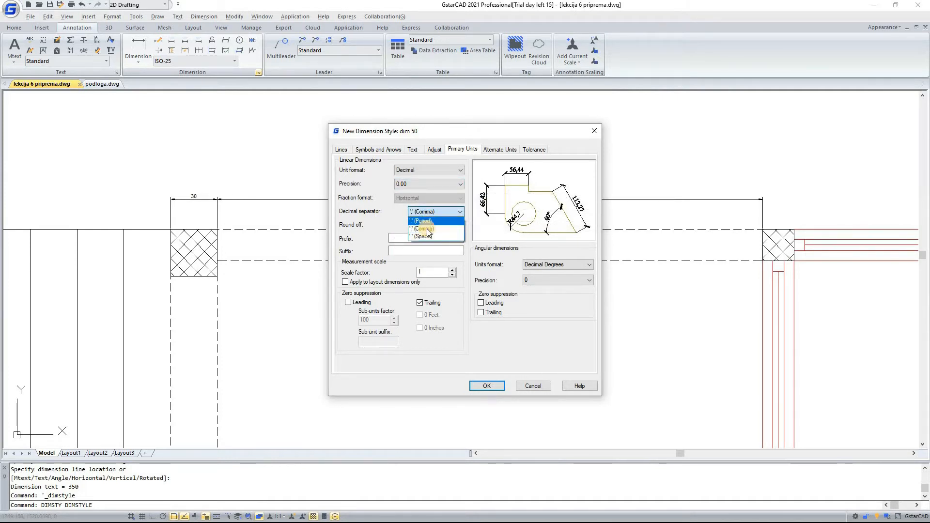
click(477, 209)
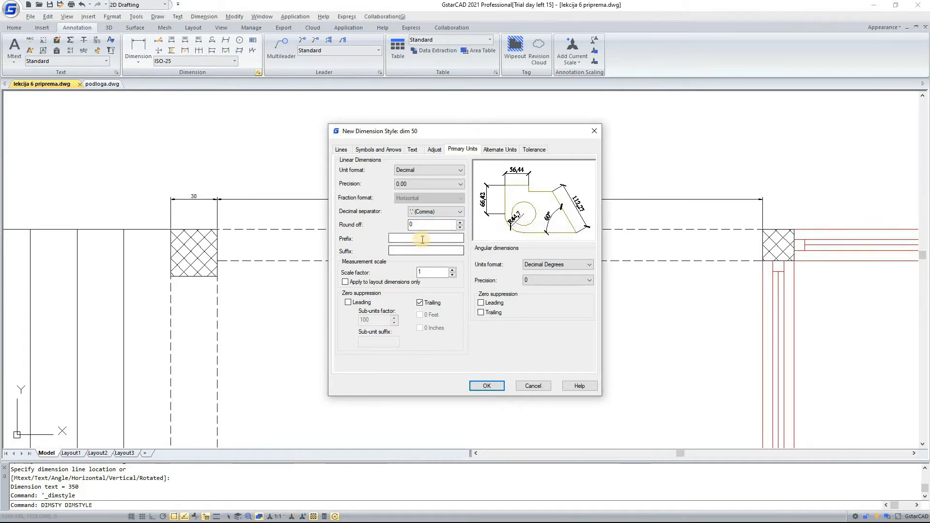
click(433, 223)
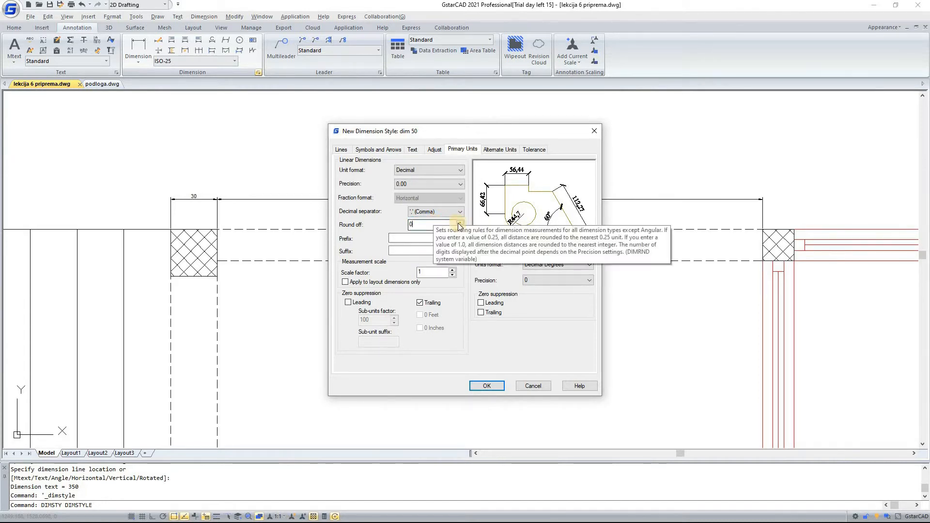
click(459, 227)
text(0)
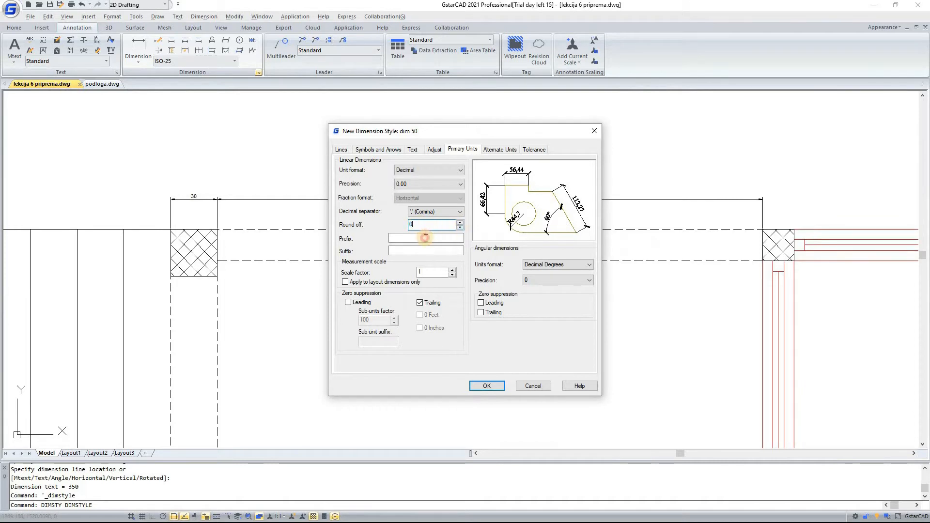
Try m as both the prefix and the suffix of linear dimensions, and clear the prefix again.
click(425, 238)
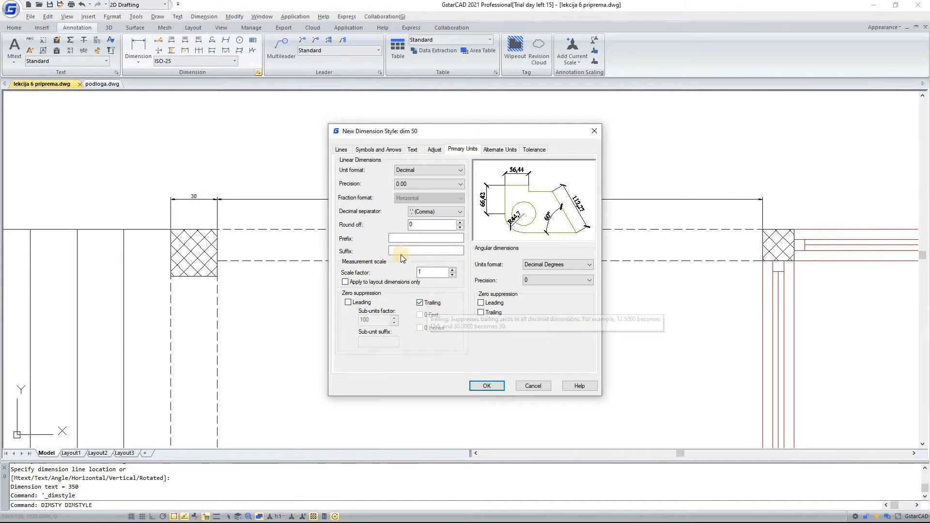
click(402, 239)
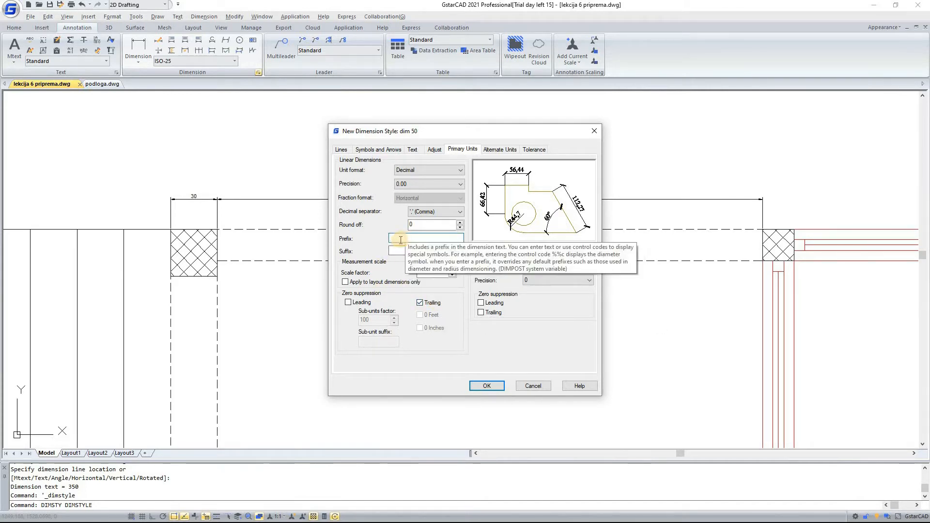
text(m)
click(419, 251)
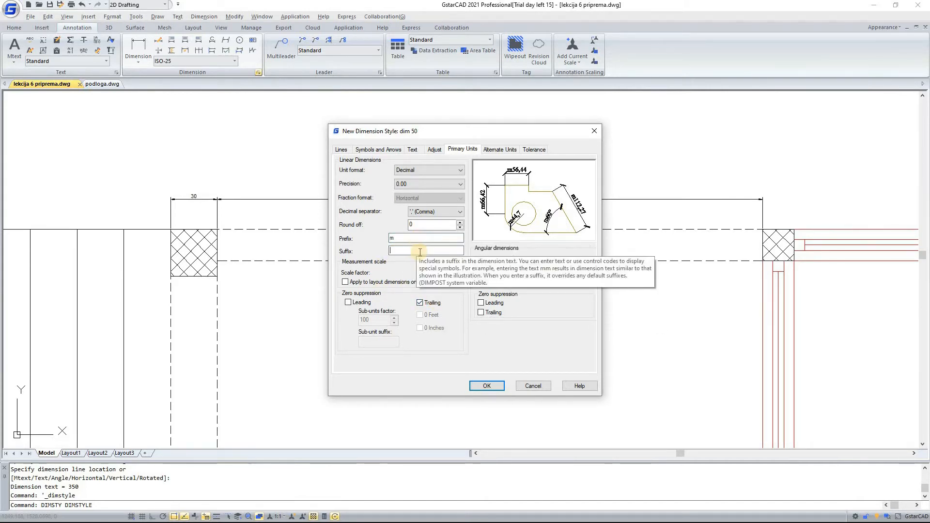
text(m)
click(398, 241)
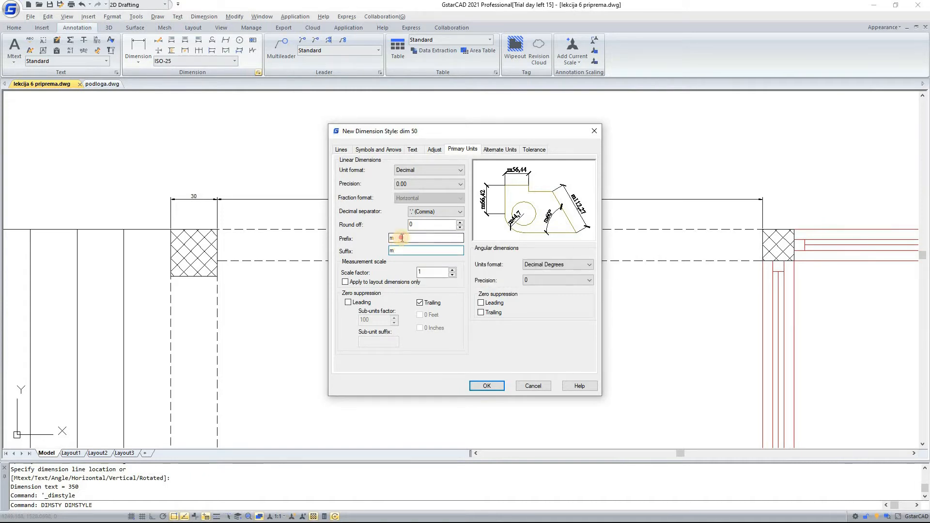
key(BackSpace)
Set the suffix of the linear dimensions to cm.
click(408, 250)
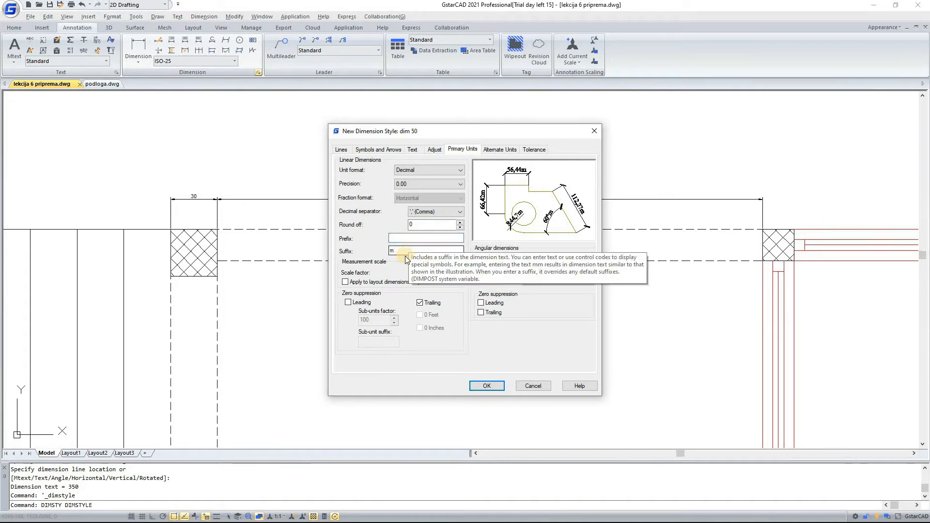
click(405, 255)
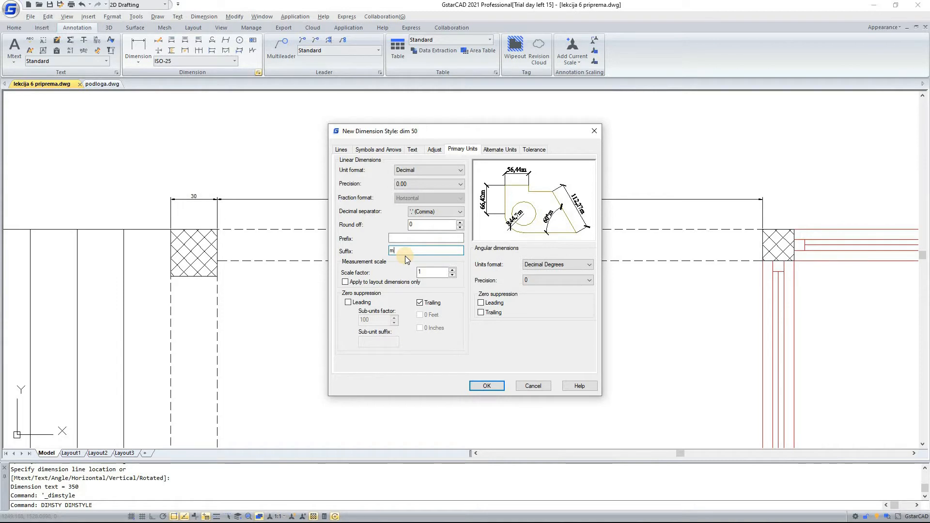
drag(408, 255, 350, 260)
text(c)
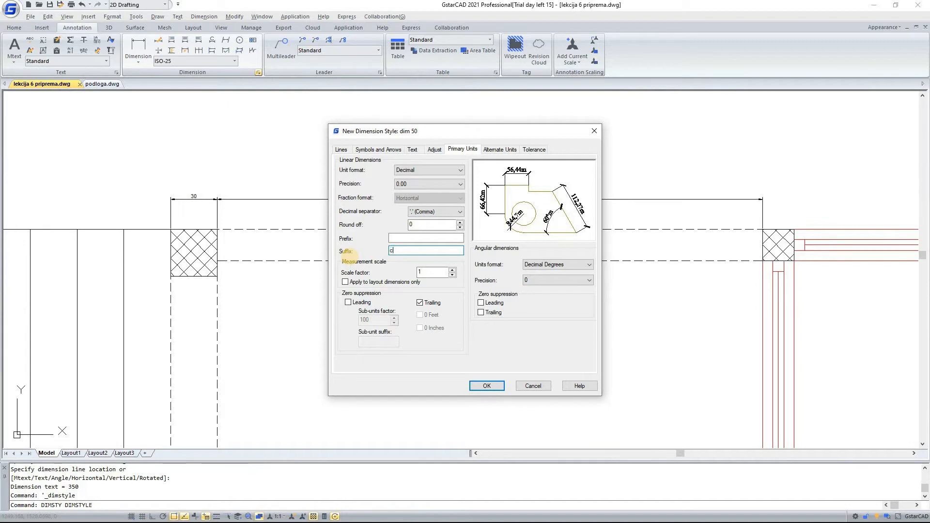
text(m)
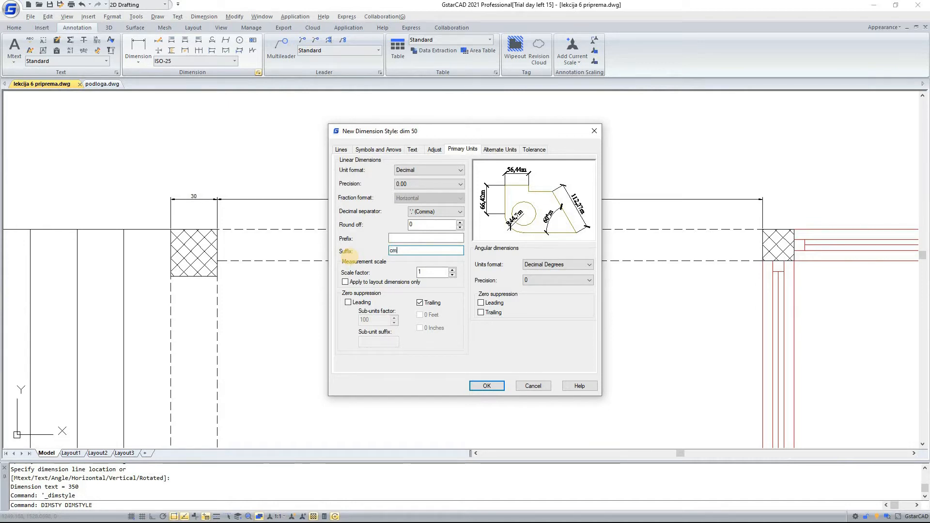
Set the angular dimensions to Decimal Degrees with a precision of 0.00 and suppress their trailing zeros.
click(535, 266)
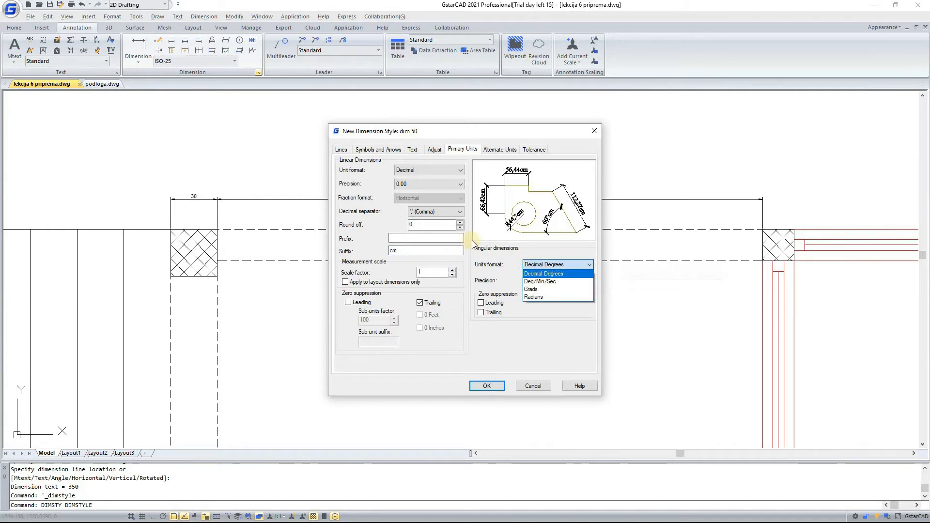
click(558, 268)
click(553, 269)
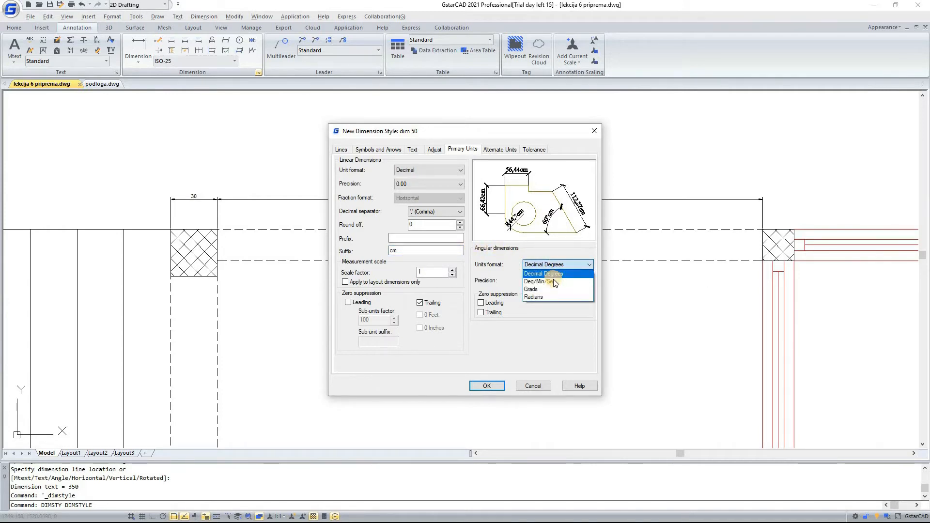
click(552, 274)
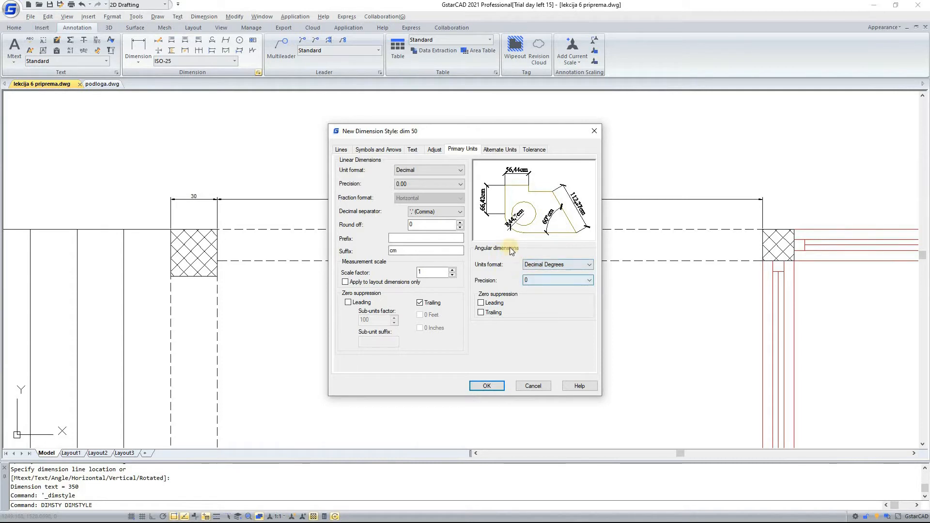
click(553, 282)
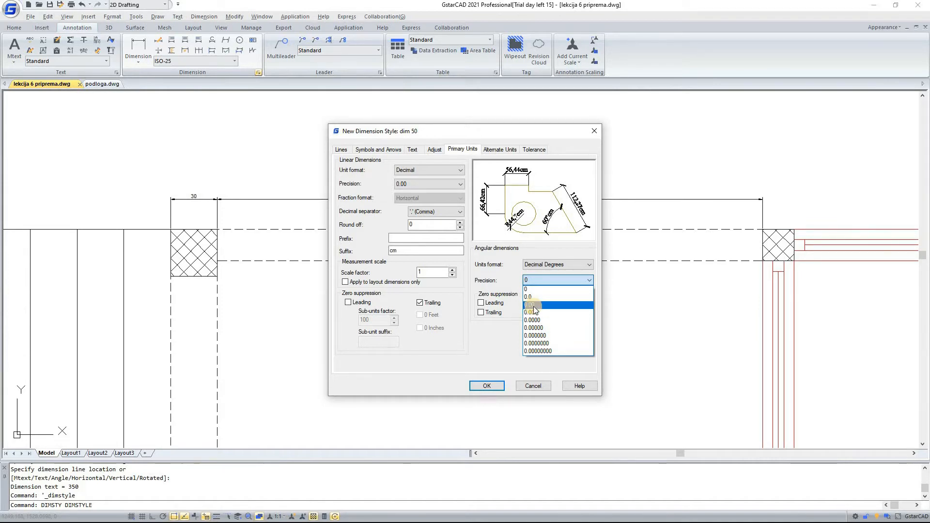
click(533, 305)
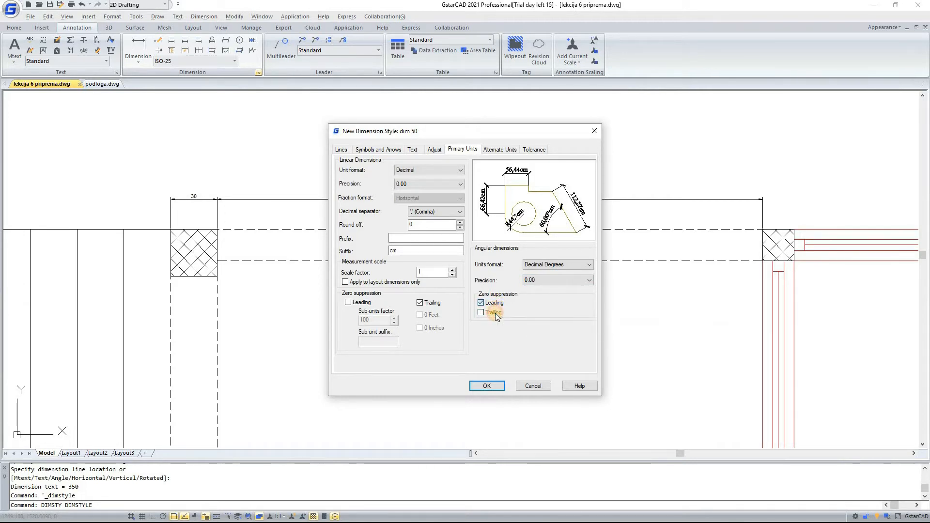
click(494, 313)
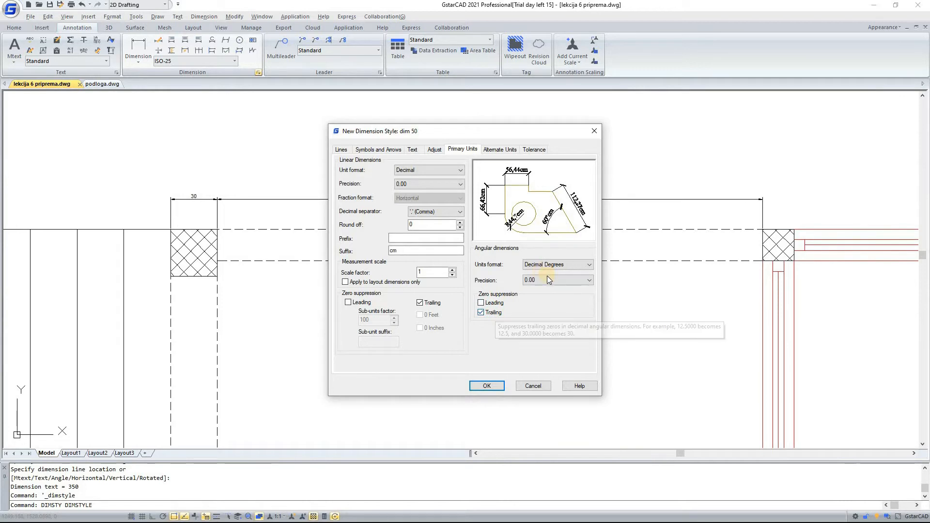
Clear the cm suffix from the linear dimensions' primary units.
click(402, 250)
drag(402, 250, 325, 251)
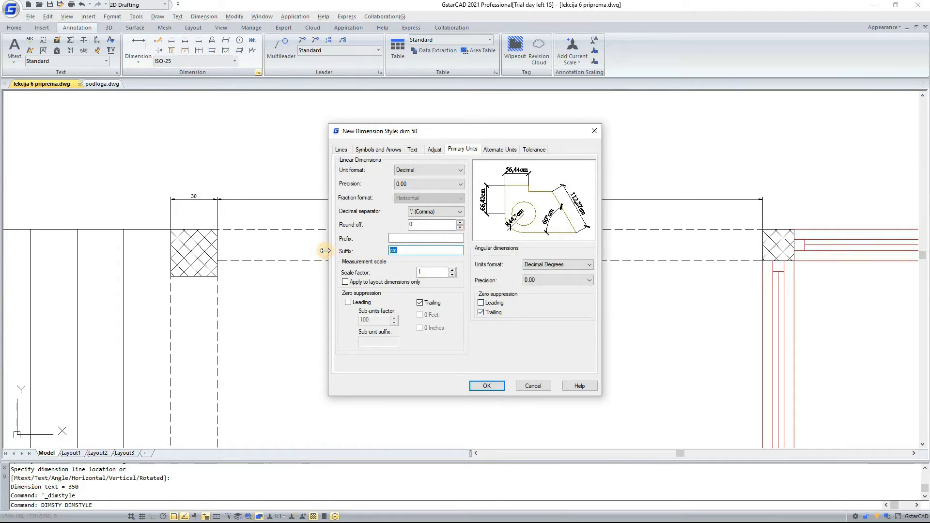
key(BackSpace)
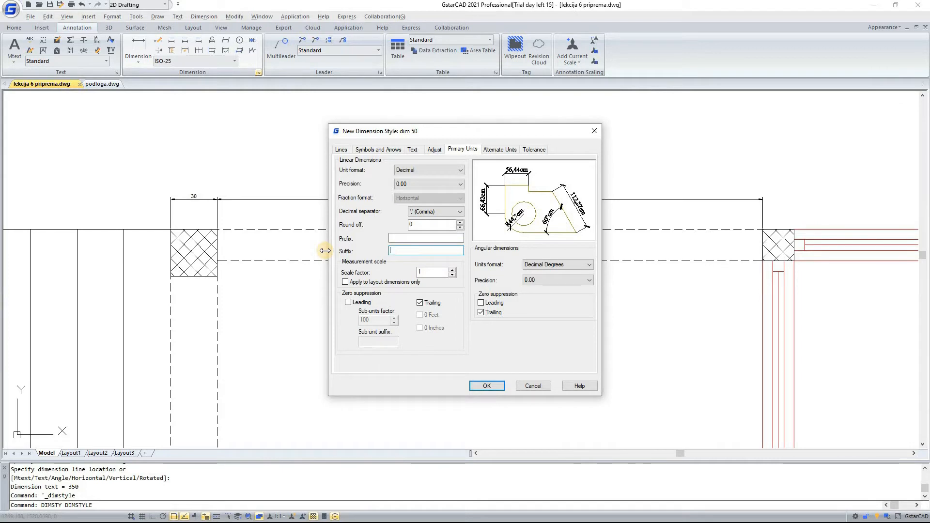
click(441, 238)
Review the alternate units and tolerance settings of the dim 50 style, including the tolerance method.
click(489, 149)
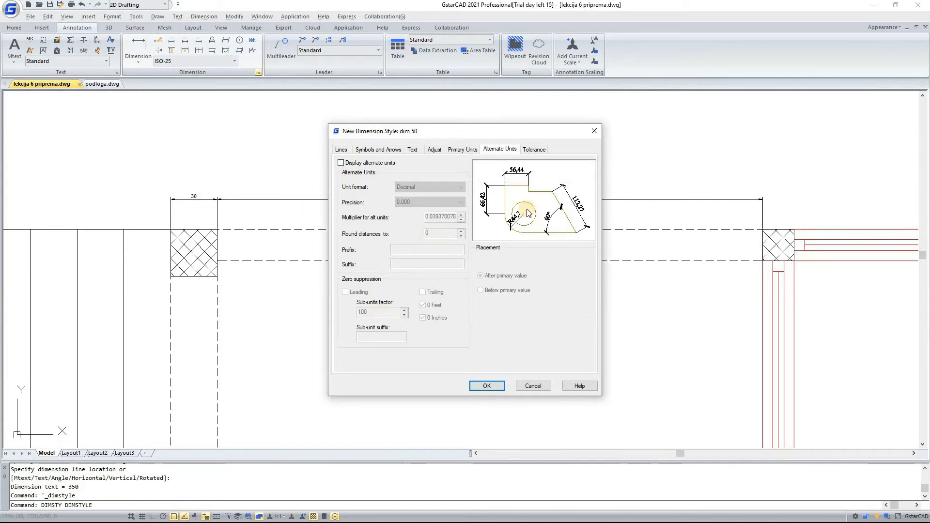
click(527, 149)
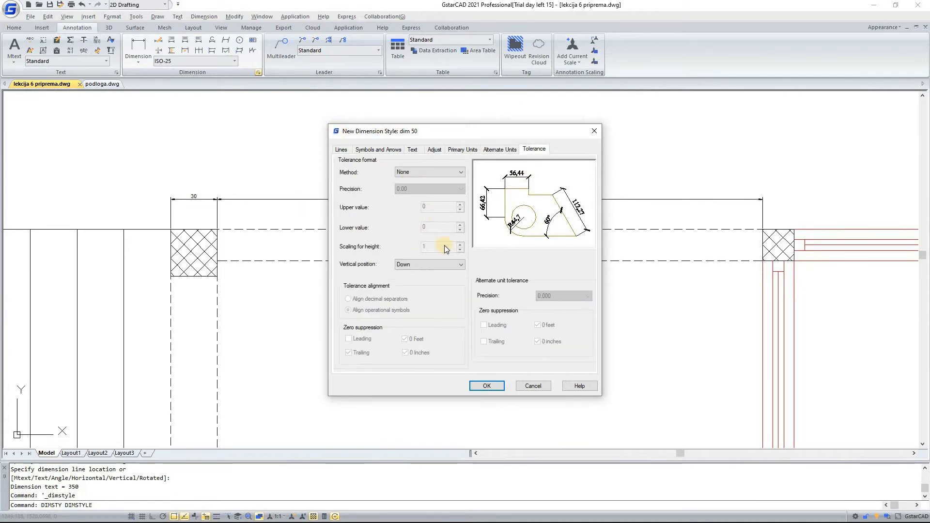
click(445, 173)
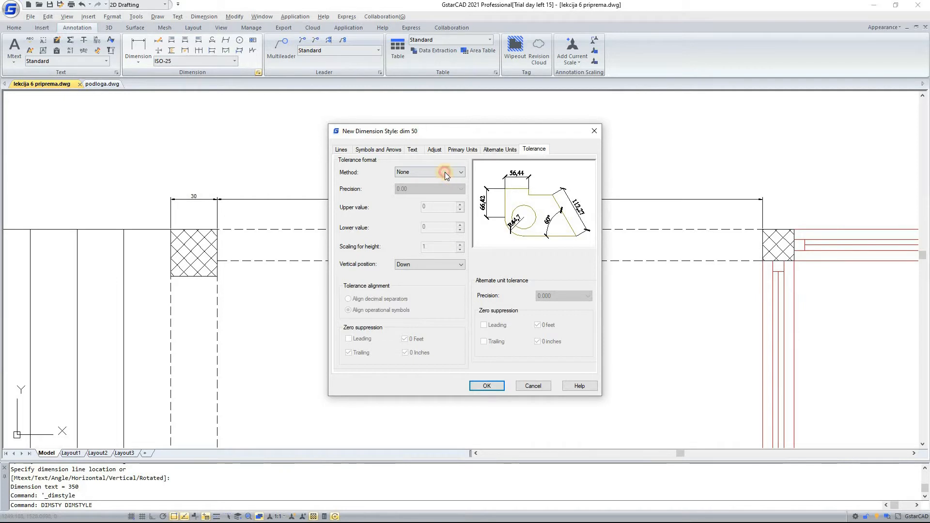
click(561, 190)
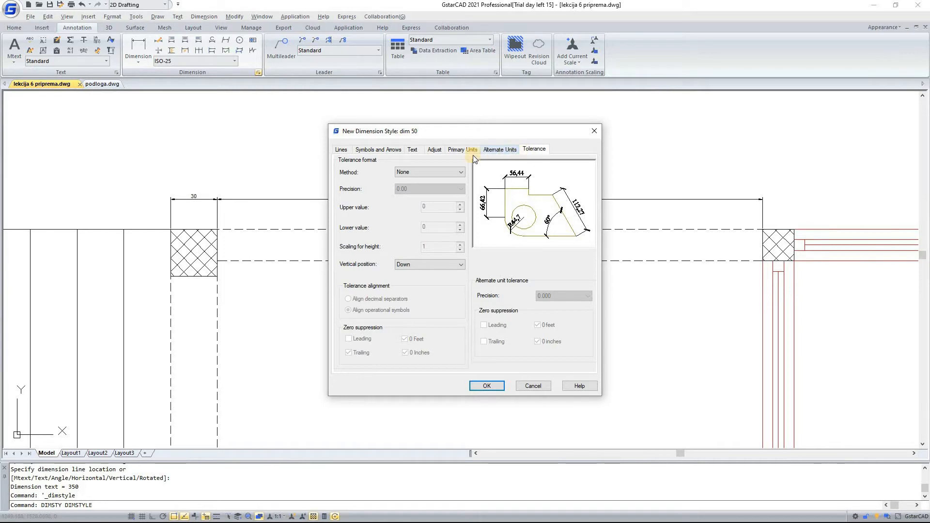
Set the color of the dimension lines in the dim 50 style to ByLayer.
click(341, 149)
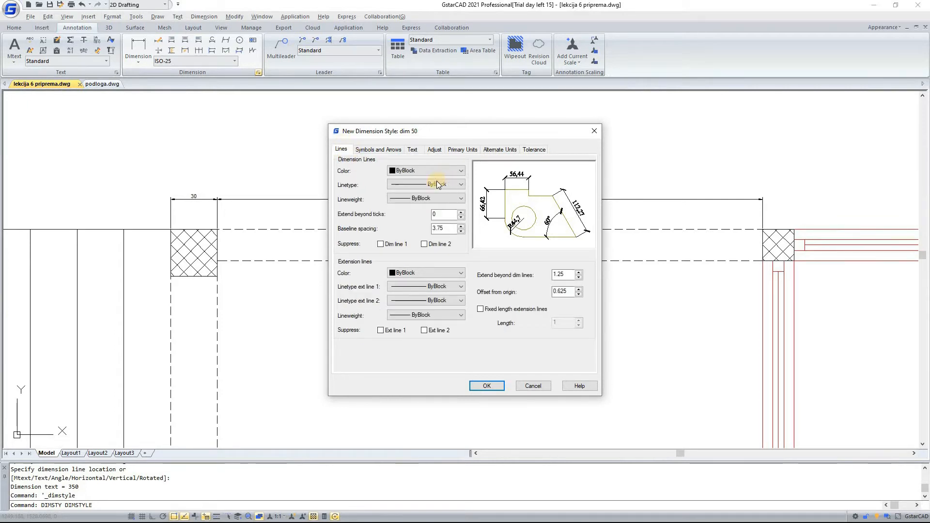
click(425, 170)
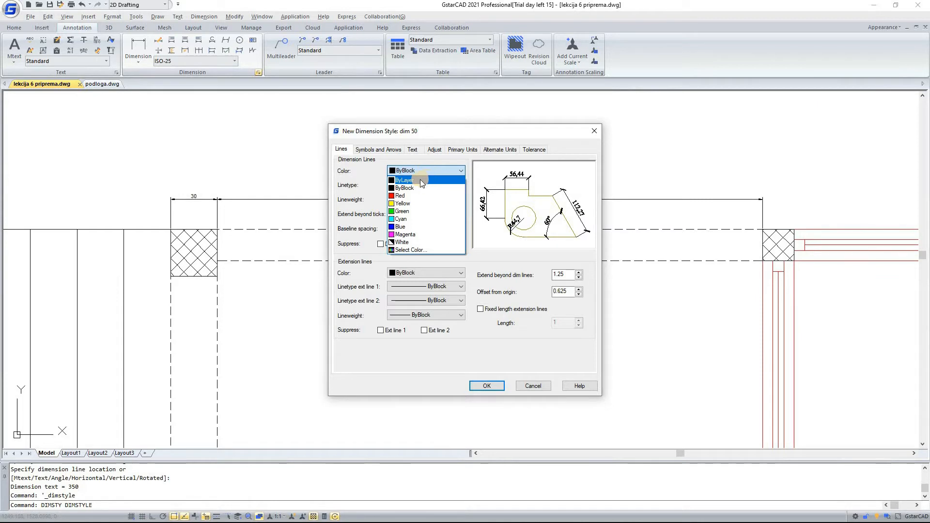
click(435, 168)
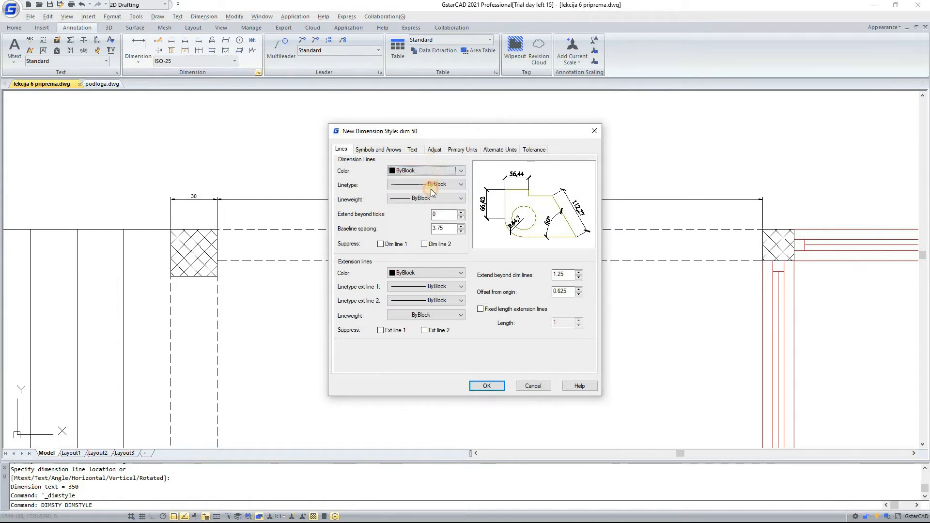
click(431, 171)
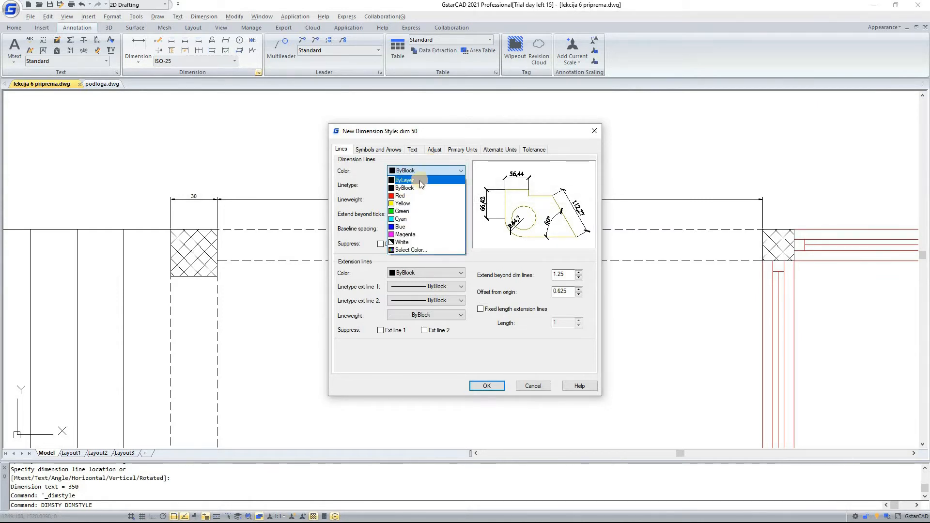
click(406, 170)
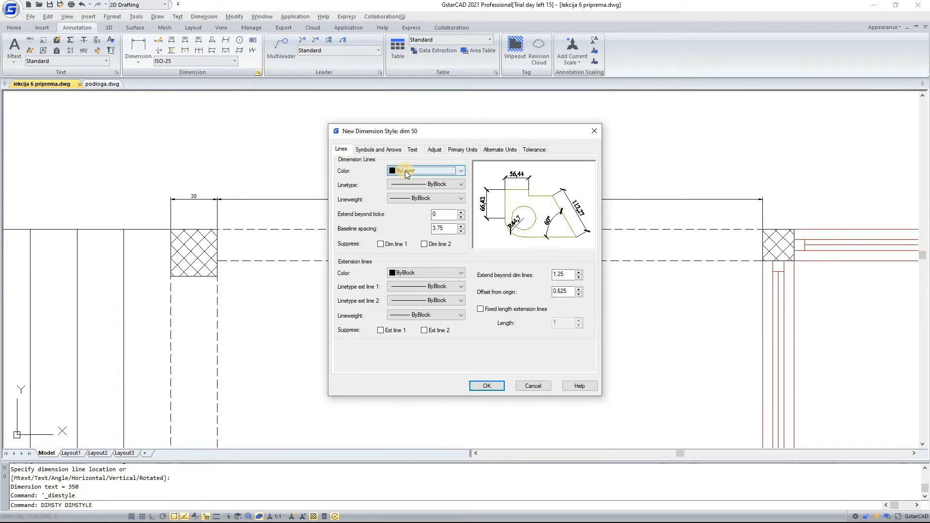
click(407, 172)
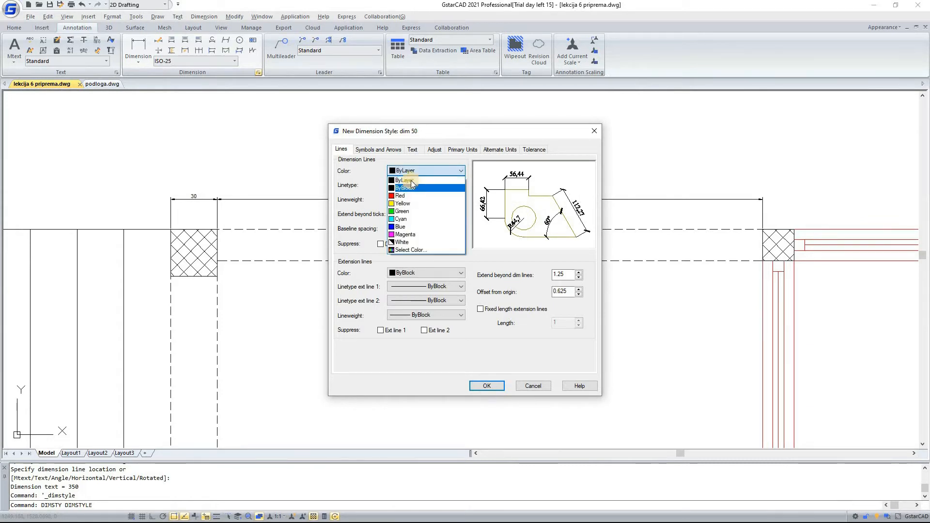
click(415, 182)
Set both the linetype and the lineweight of the dimension lines to ByLayer.
click(421, 184)
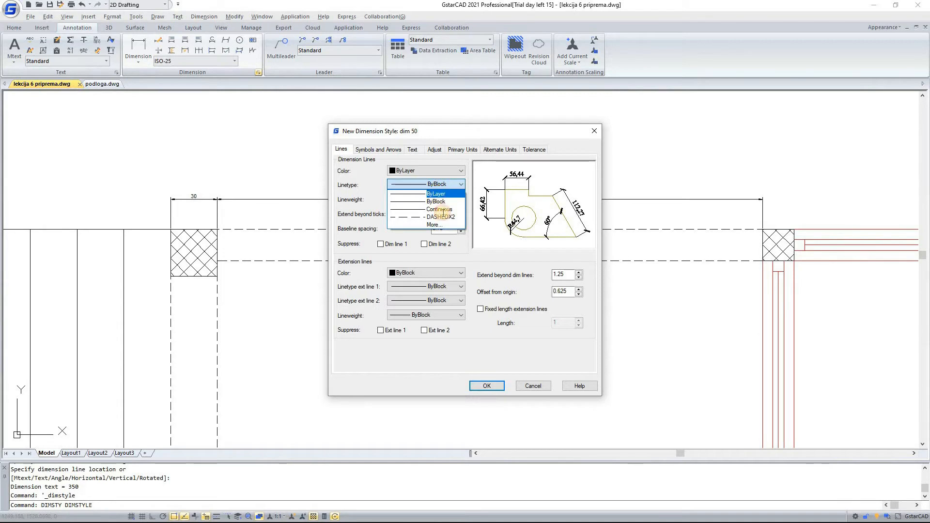
click(436, 194)
click(429, 199)
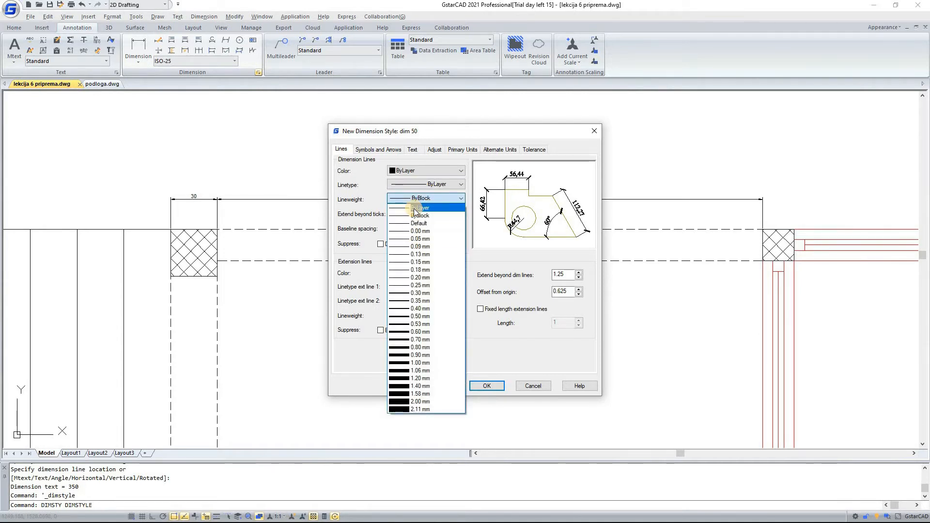
click(414, 209)
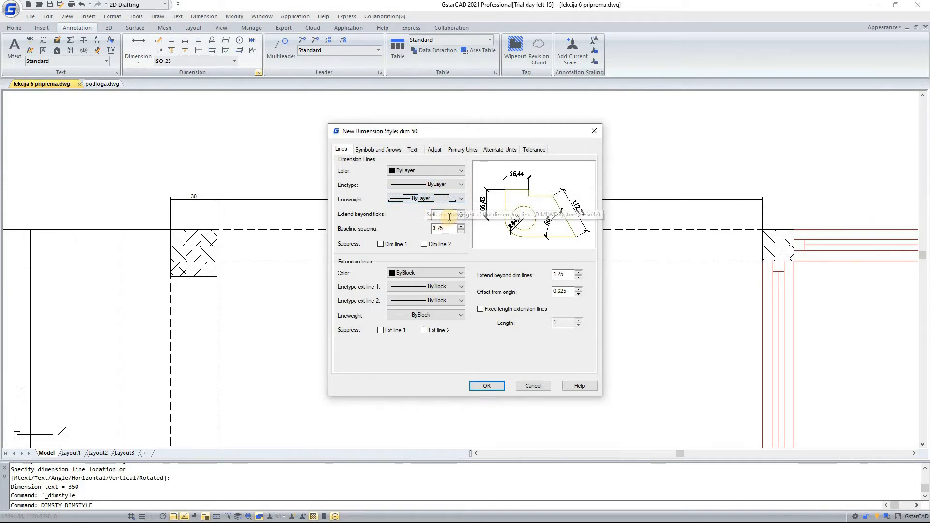
Set the dimension lines' extension beyond ticks to 10.
click(437, 214)
drag(397, 238, 318, 245)
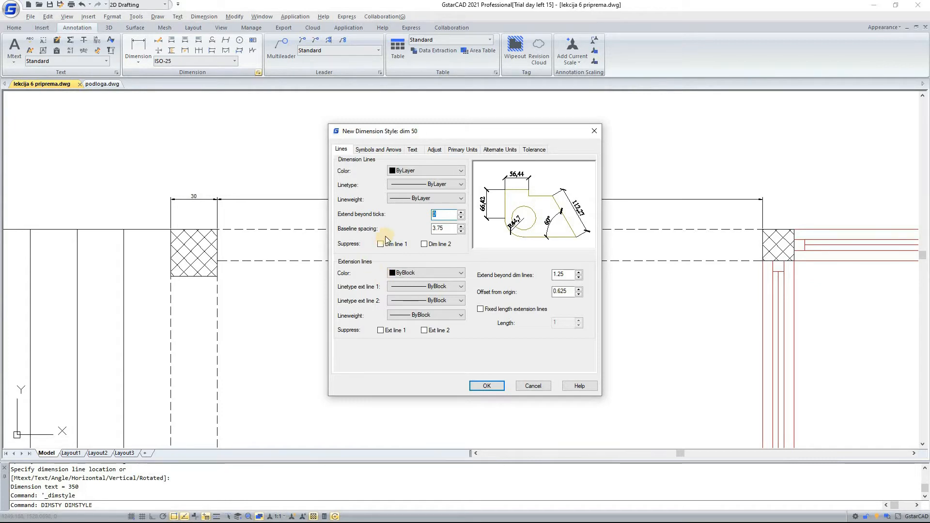
click(433, 216)
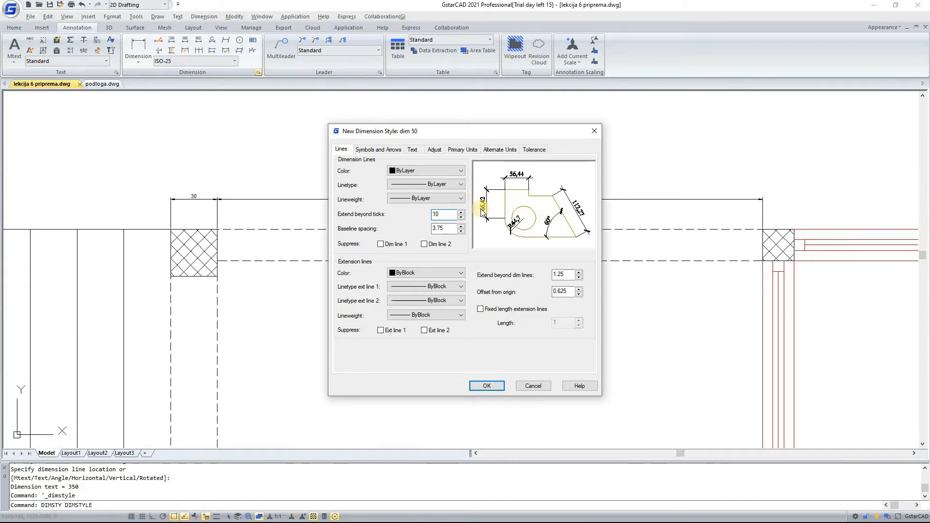
Set the baseline spacing of the dimension lines to 4.
click(442, 229)
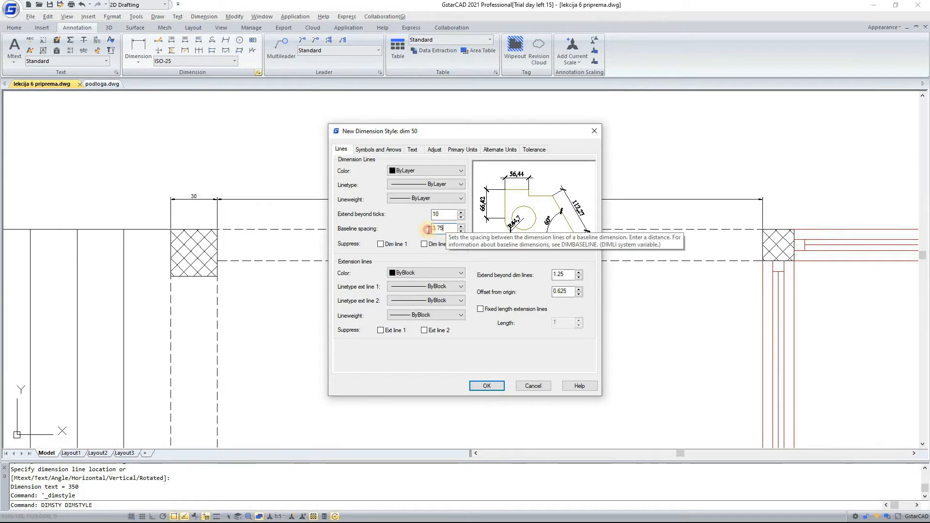
double_click(426, 228)
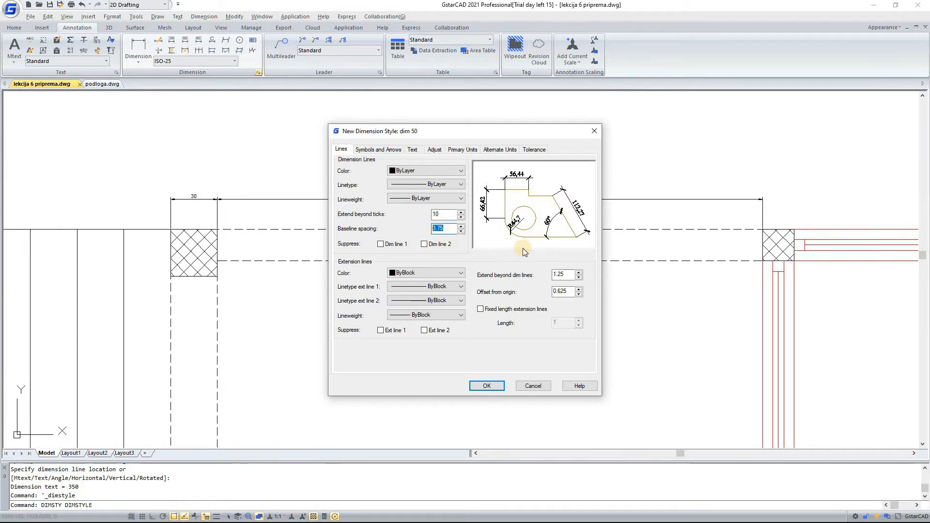
text(4)
click(442, 214)
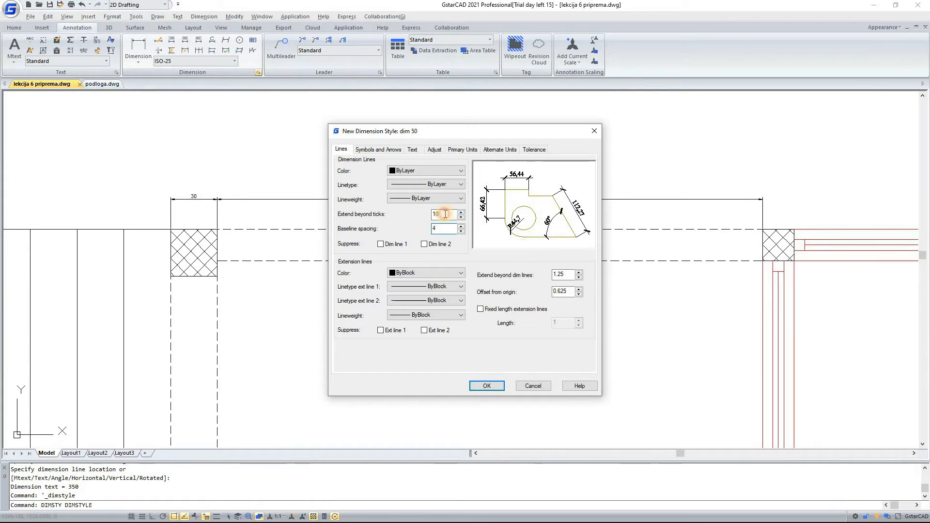
key(Tab)
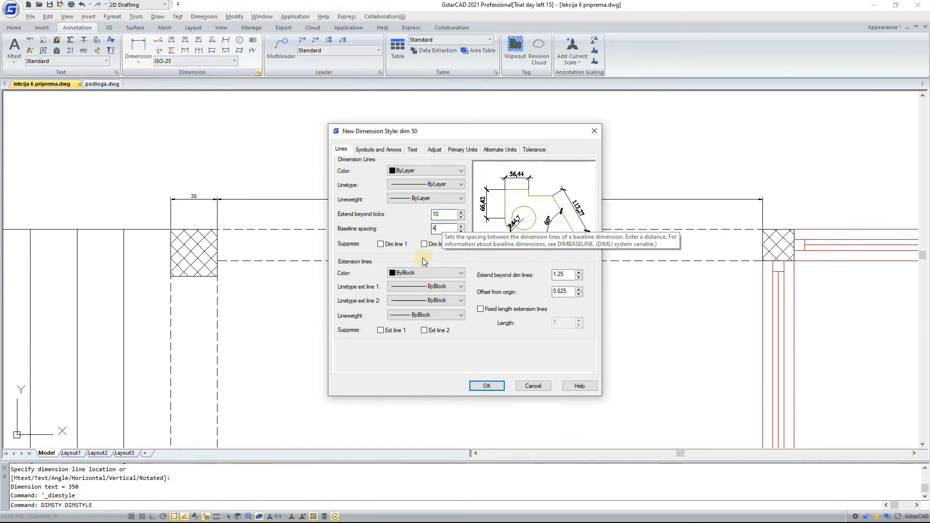
Try suppressing dimension line 1 and dimension line 2, and turn both suppressions off again.
click(398, 244)
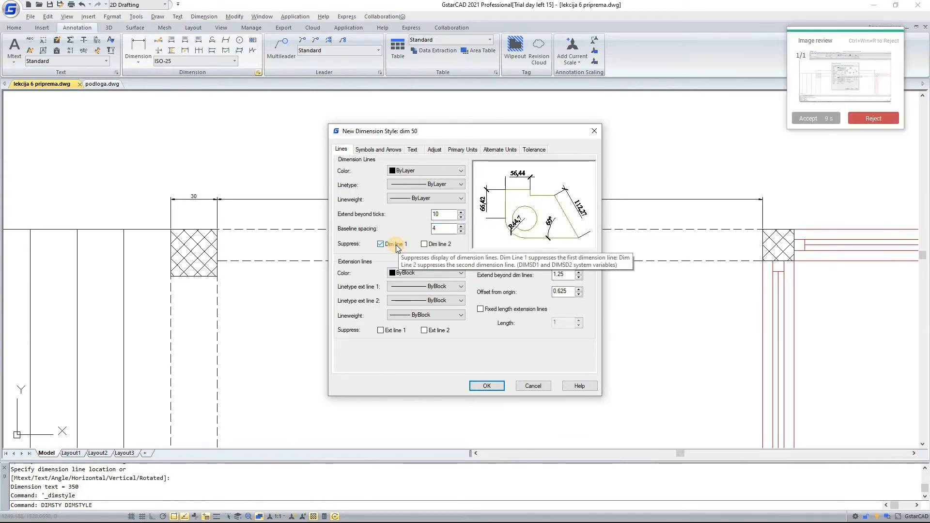
click(397, 244)
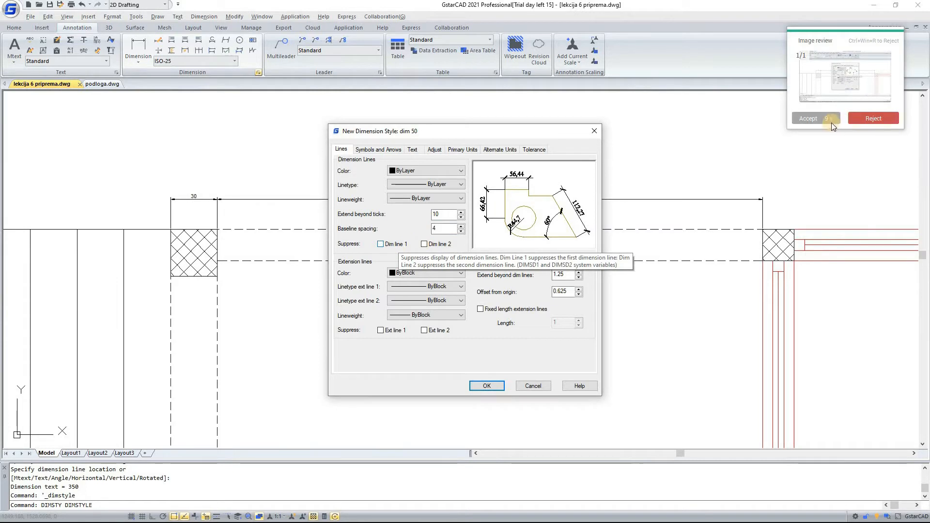
click(424, 244)
click(425, 244)
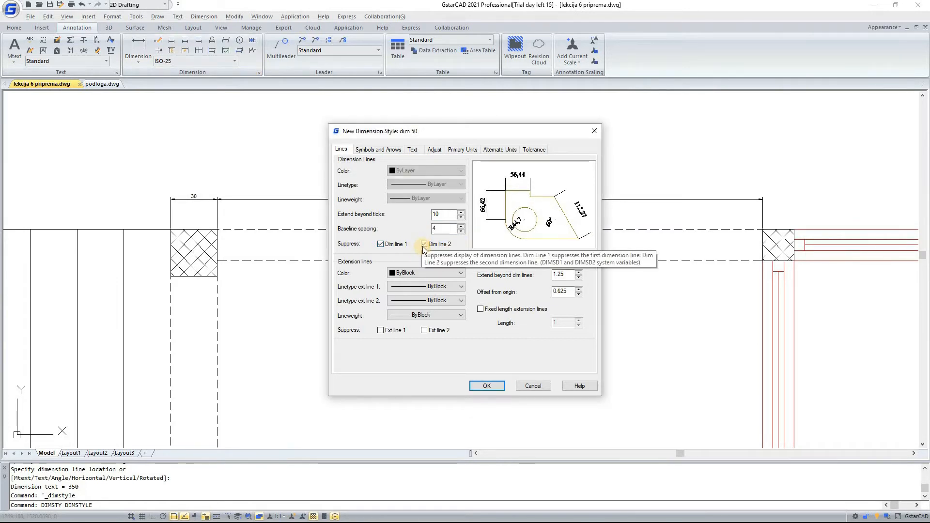
click(382, 244)
click(381, 244)
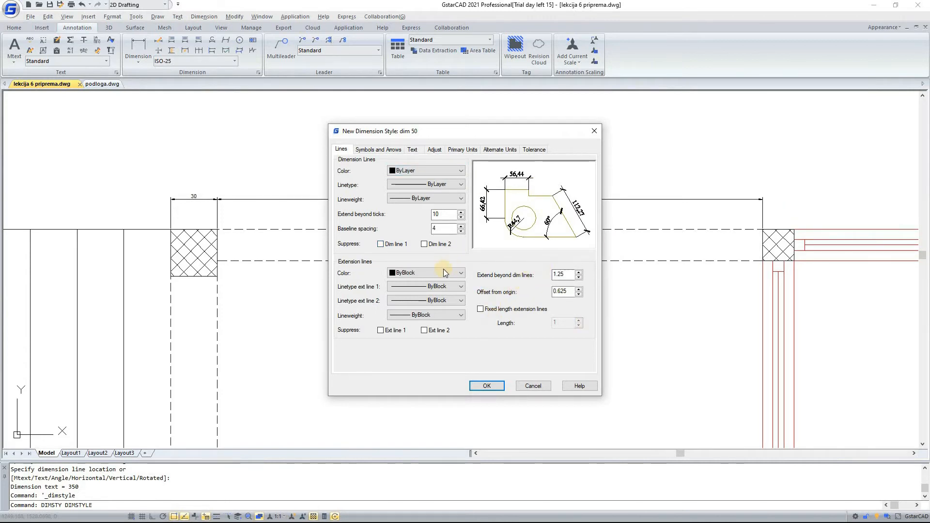
Set the distance the extension lines extend beyond the dimension lines to 10.
click(564, 275)
drag(567, 273, 533, 275)
click(565, 290)
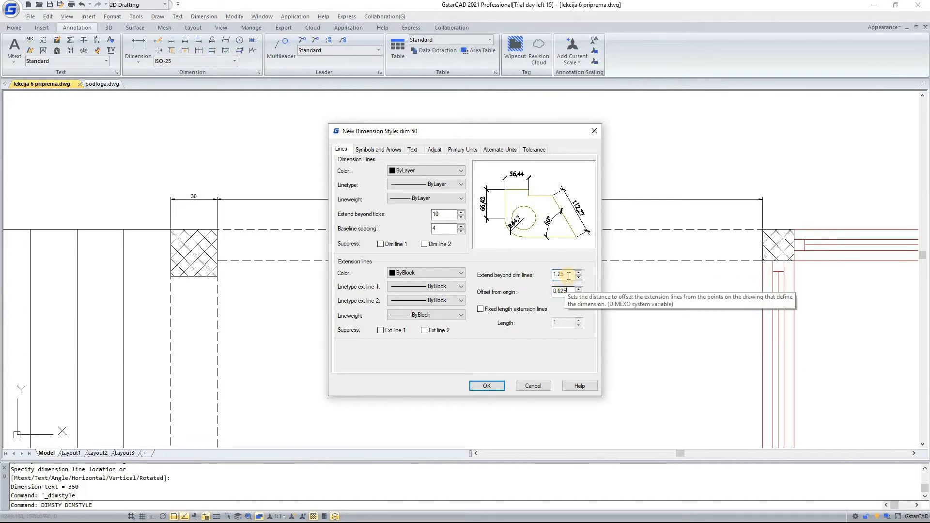
double_click(546, 275)
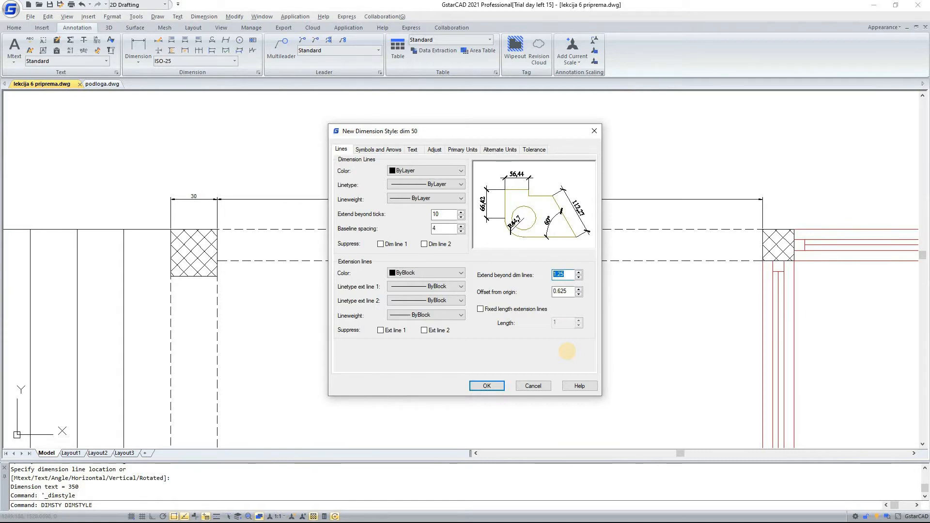
text(10)
Try 3, 50, 10 and 30 as the extension lines' offset from origin.
click(568, 291)
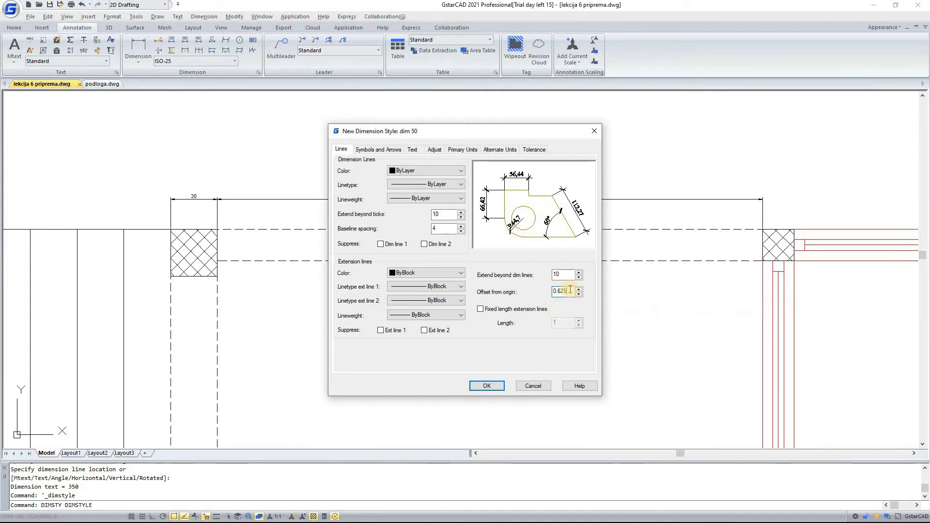
drag(573, 292, 488, 290)
text(3)
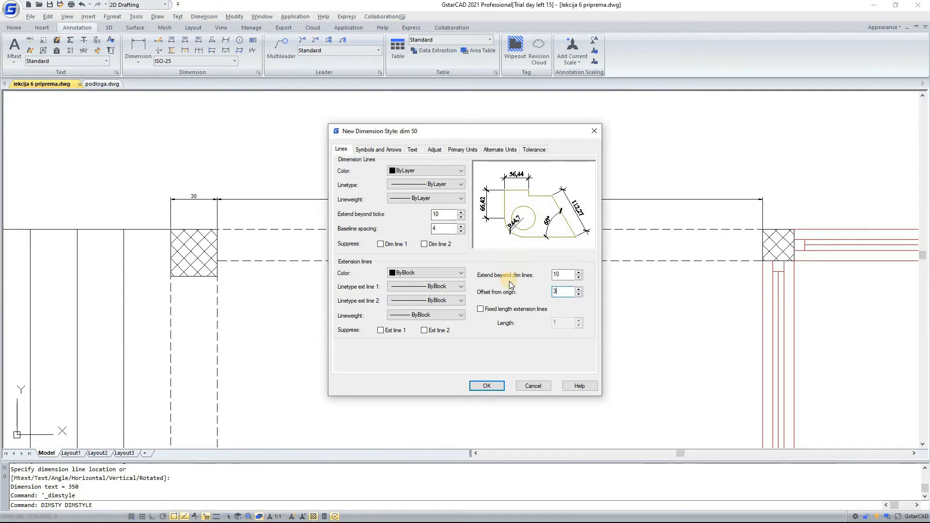
drag(560, 292, 533, 287)
text(50)
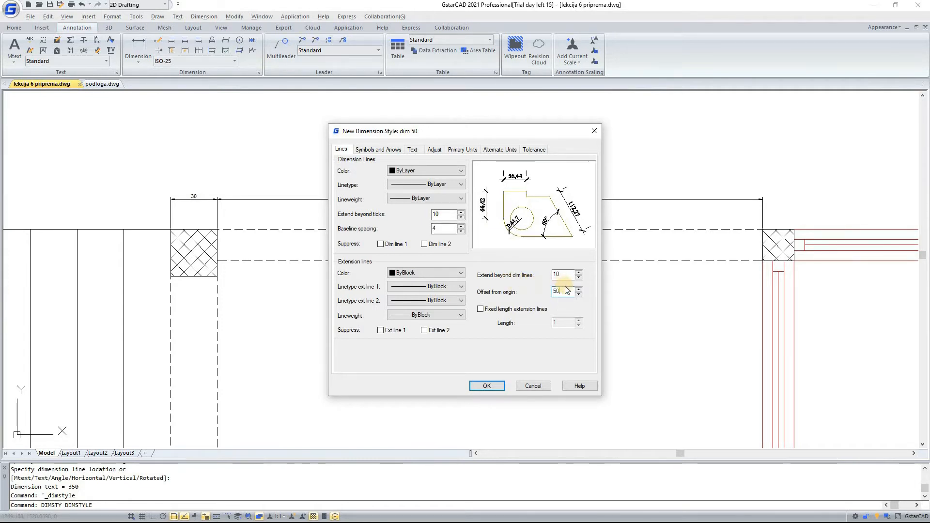
drag(566, 292, 554, 292)
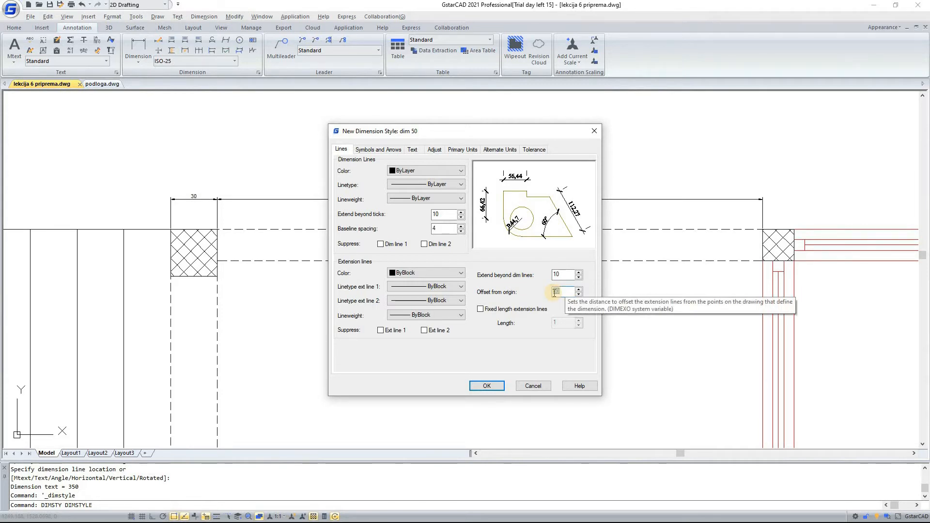
text(10)
drag(562, 291, 518, 289)
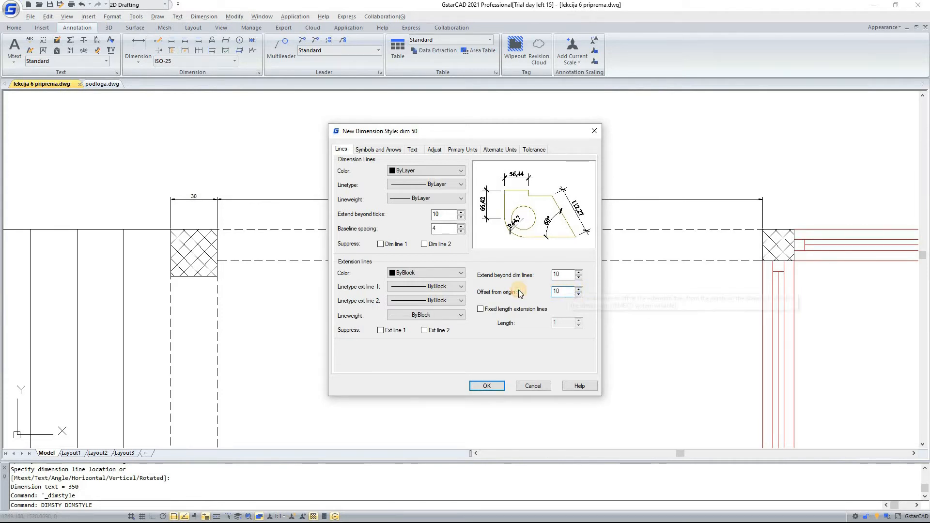
text(30)
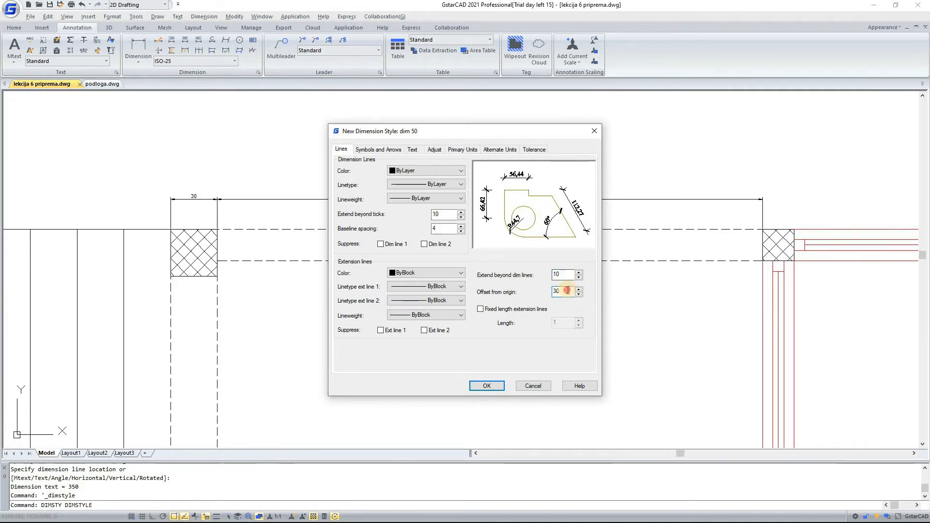
Set the extension lines' offset from origin to 5.
drag(566, 292, 533, 291)
text(5)
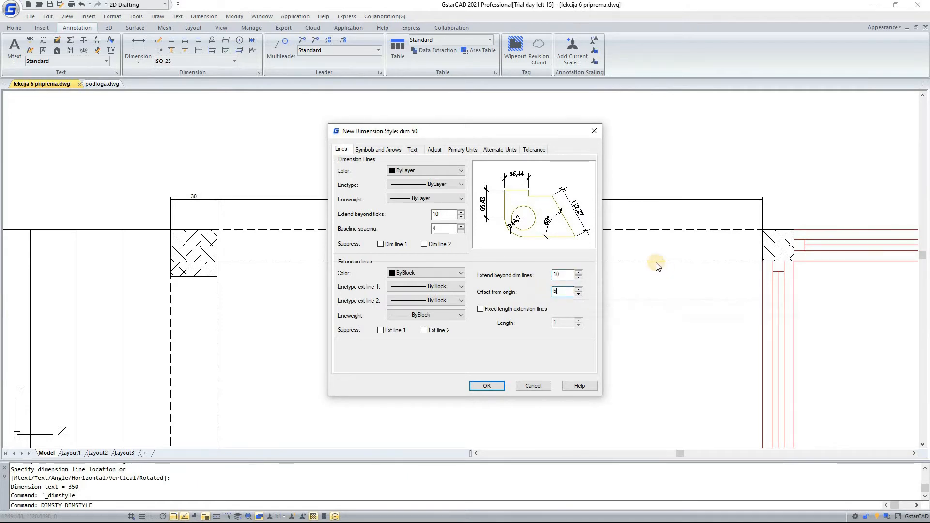
click(572, 275)
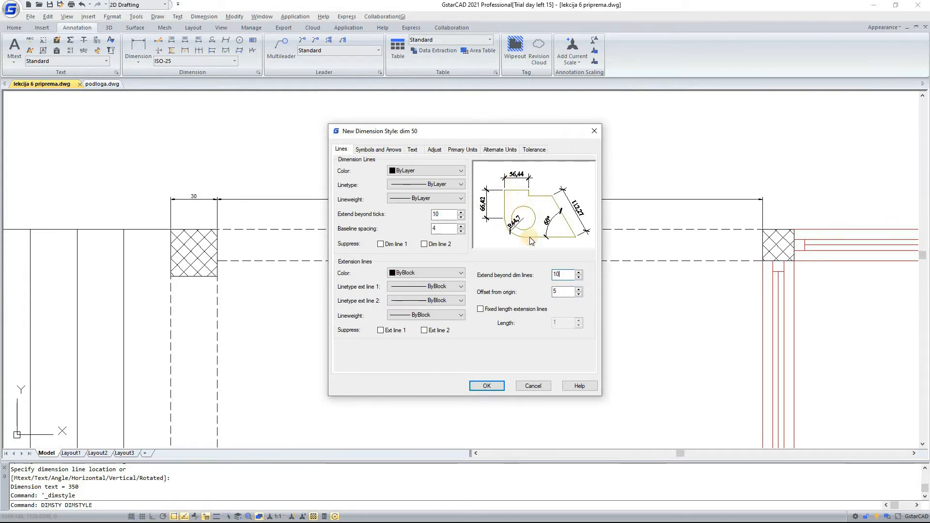
Turn on fixed length extension lines with a length of 20, save the dim 50 style and close the style manager.
click(564, 289)
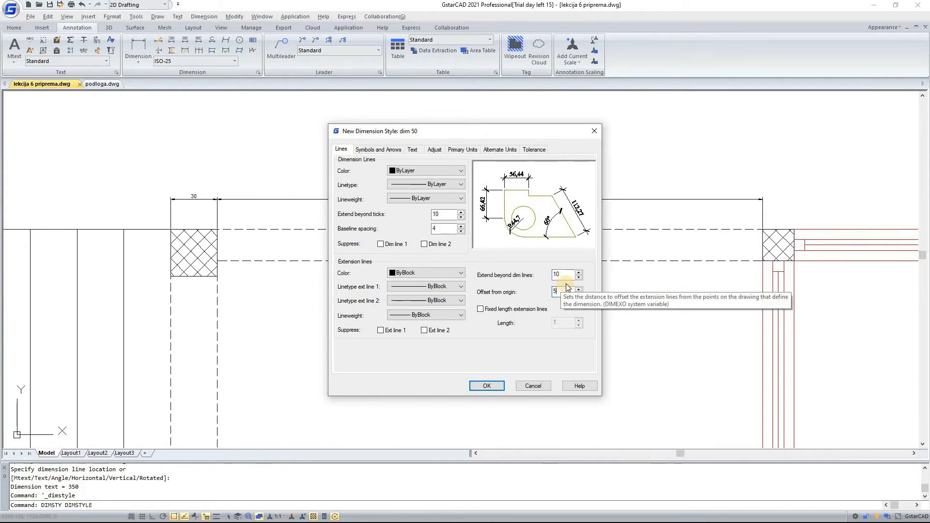
click(481, 309)
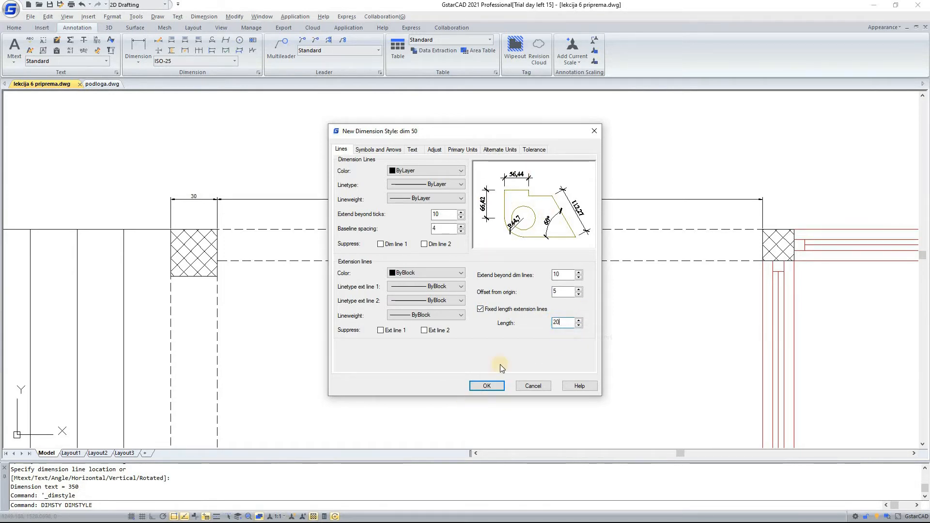
click(487, 386)
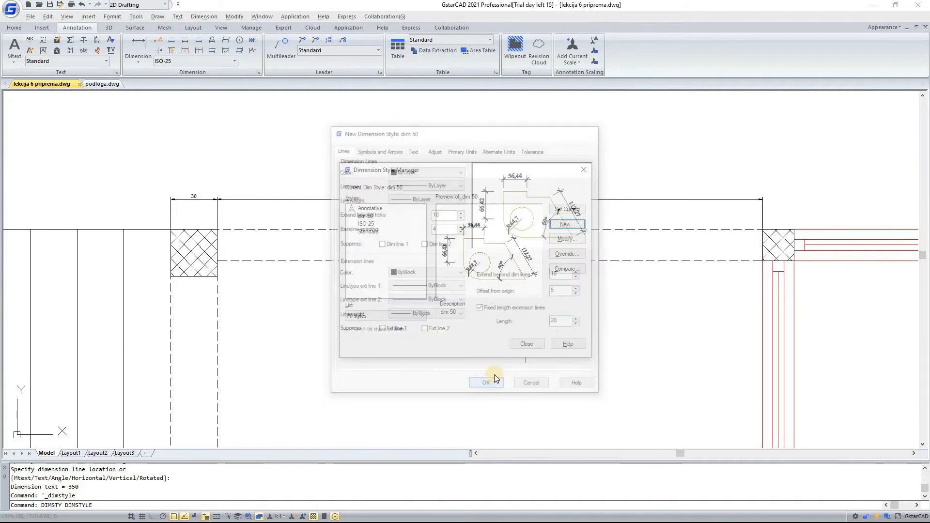
click(526, 344)
Apply the dim 50 dimension style to the 30 and 350 dimensions above the floor plan.
click(344, 163)
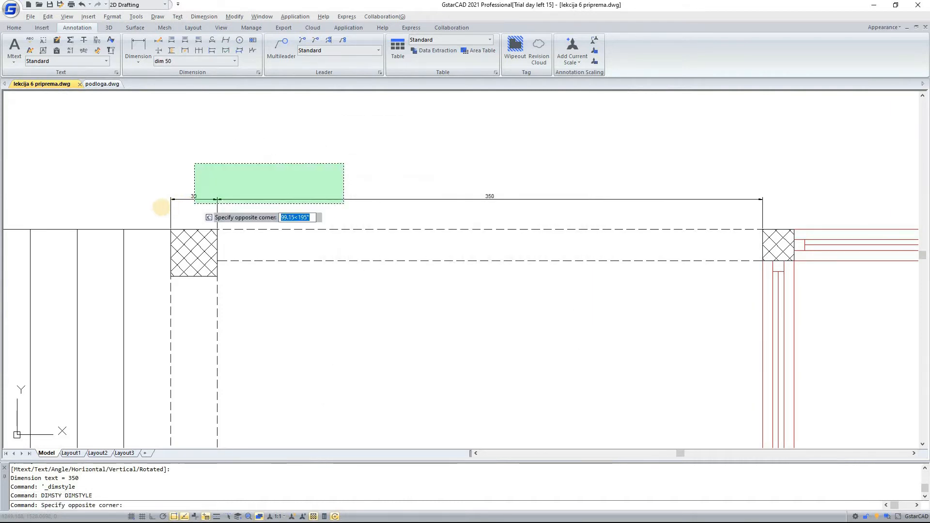
click(172, 207)
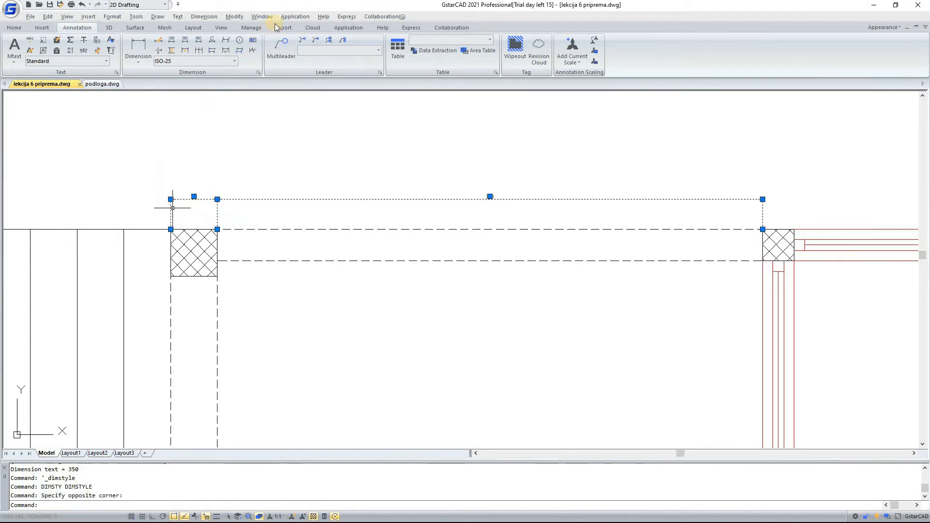
click(222, 61)
click(205, 84)
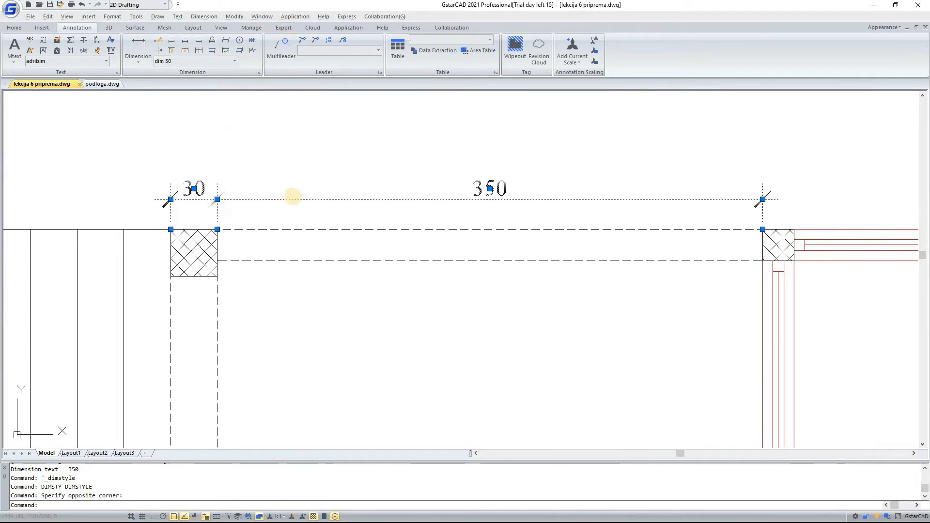
key(Escape)
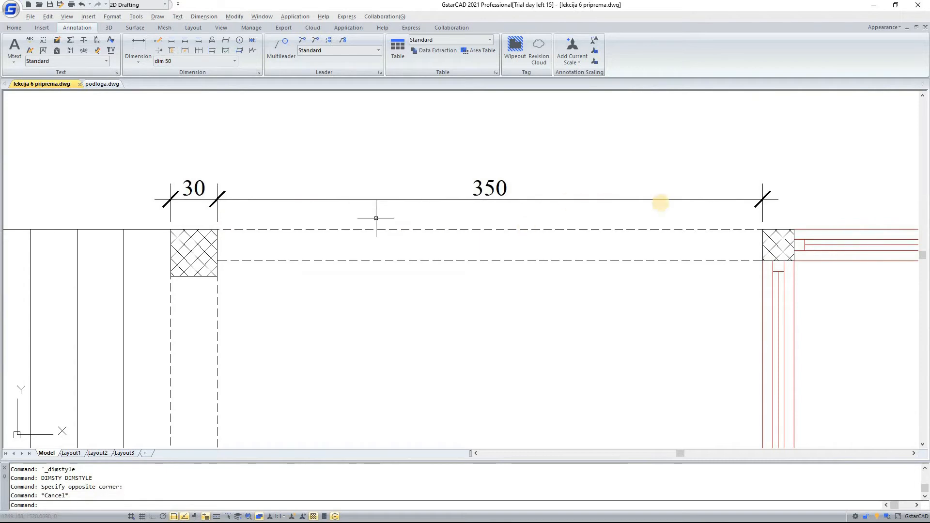
Examine the restyled dimensions above the plan and review the current style in the Dimension Style Manager.
scroll(303, 264, down, 6)
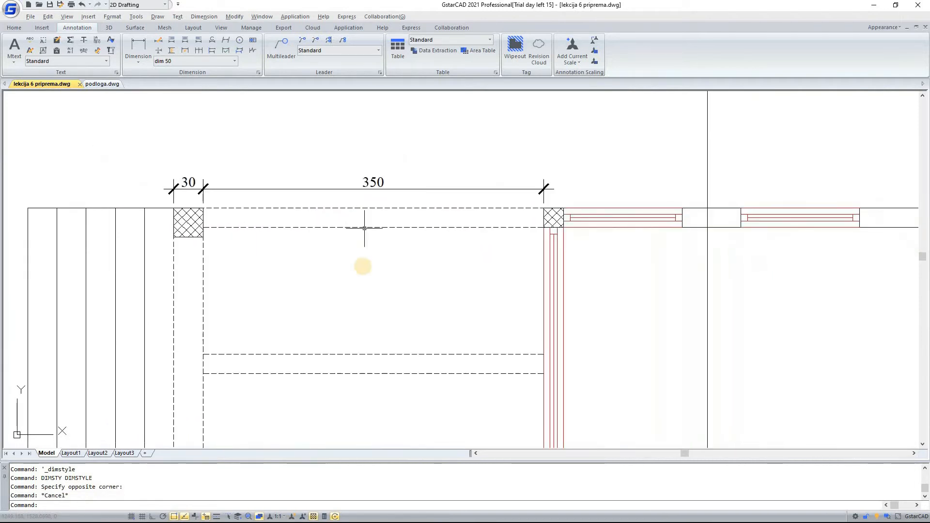
scroll(278, 156, up, 3)
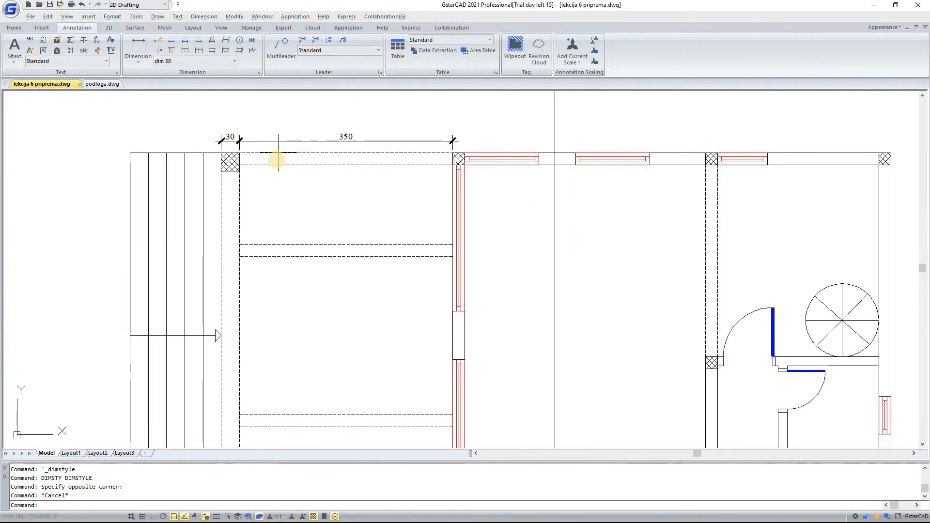
scroll(220, 143, up, 3)
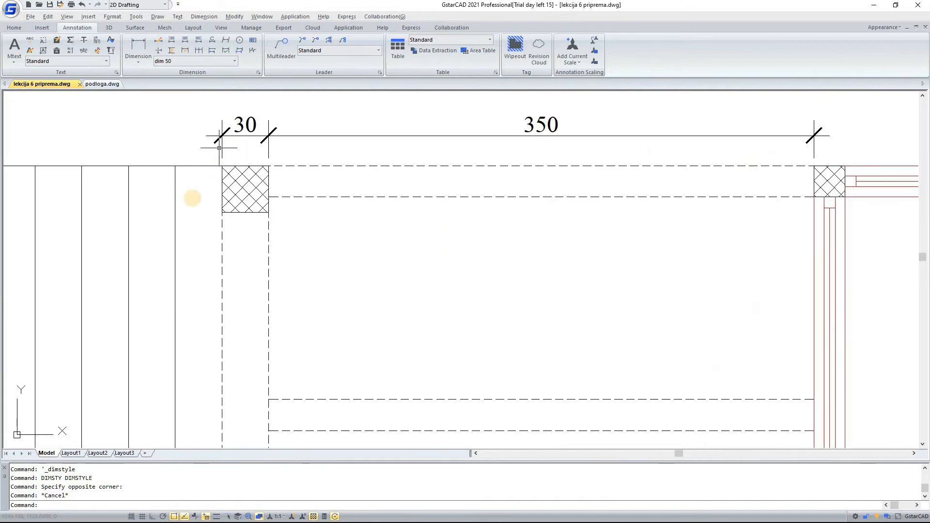
scroll(187, 197, up, 3)
scroll(191, 218, down, 6)
scroll(187, 228, up, 2)
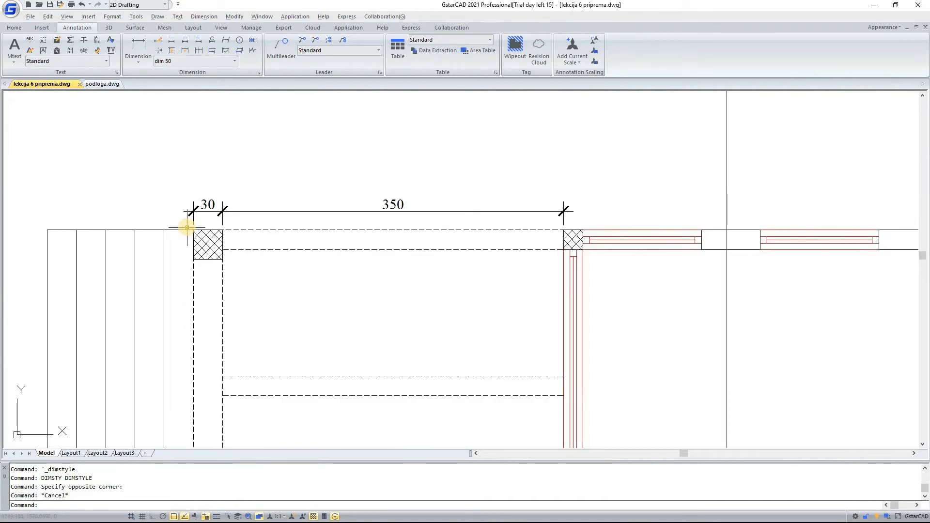
click(257, 72)
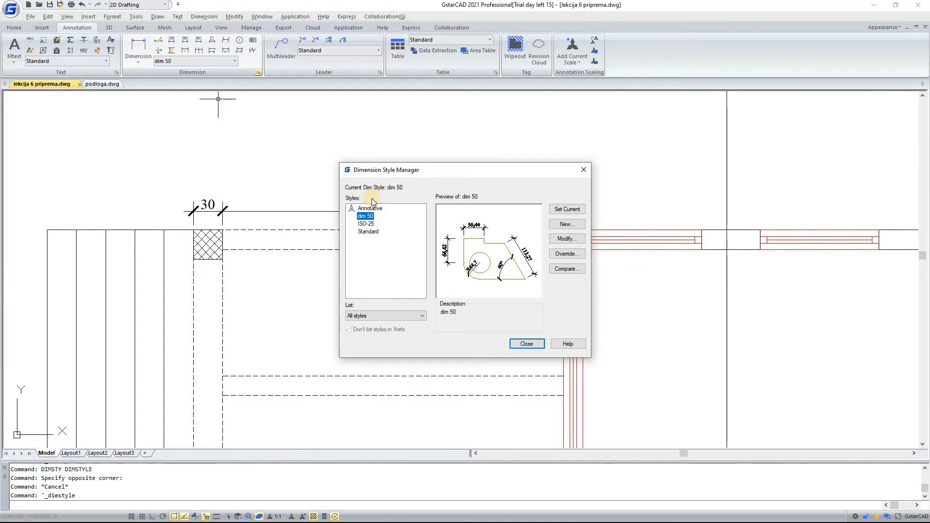
click(533, 343)
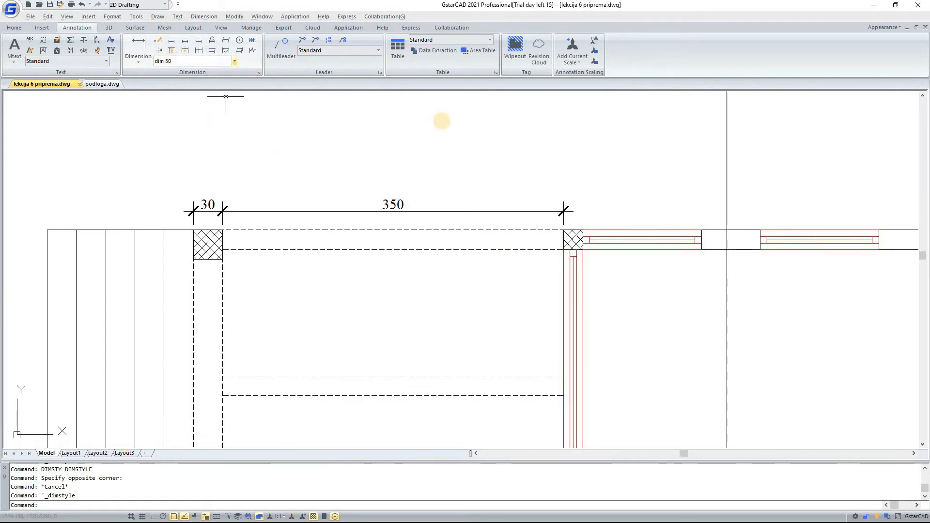
middle_drag(389, 112, 306, 108)
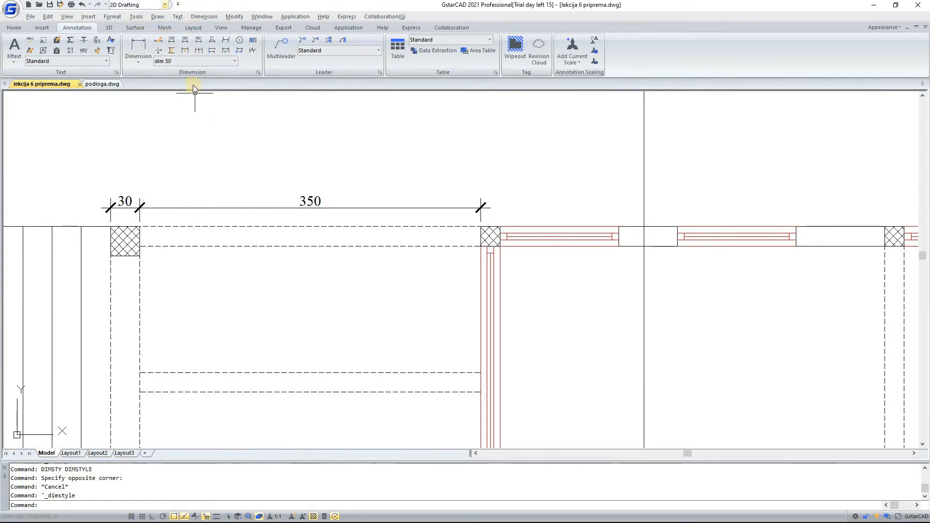
click(139, 49)
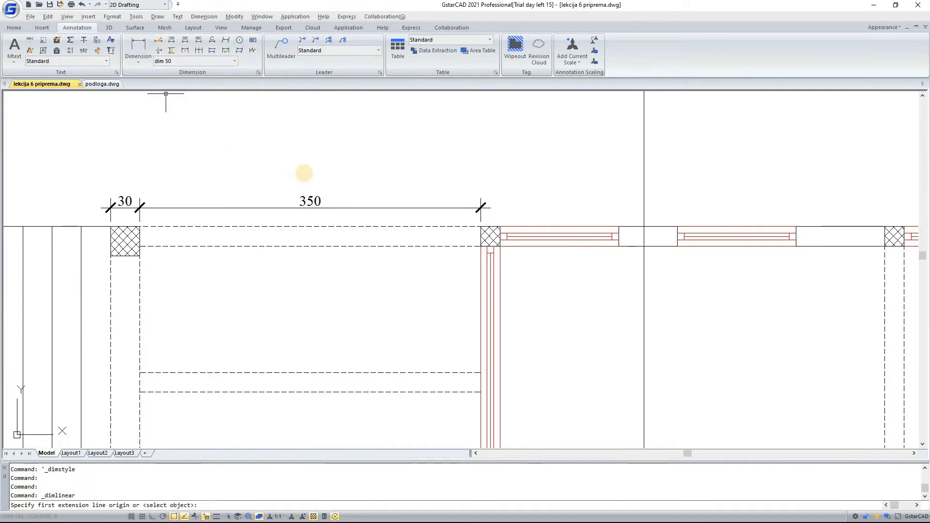
scroll(306, 172, down, 3)
click(133, 63)
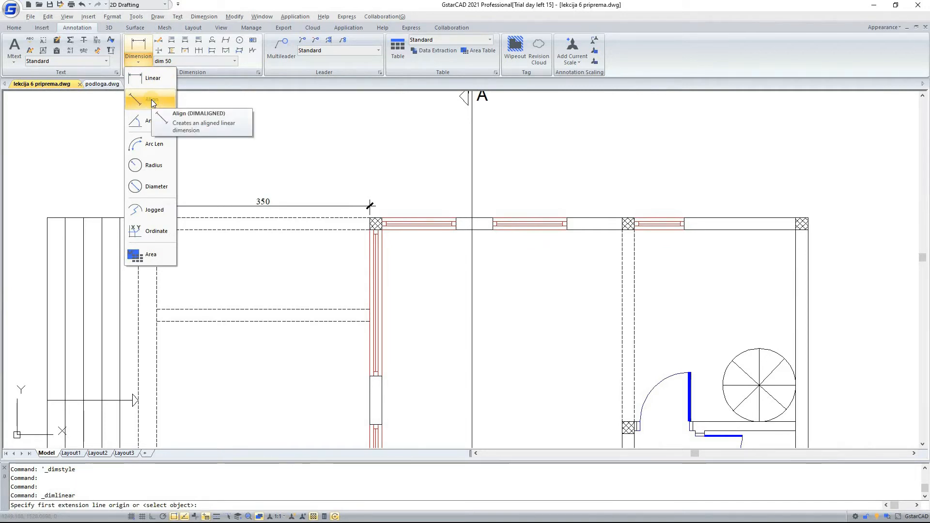
click(151, 100)
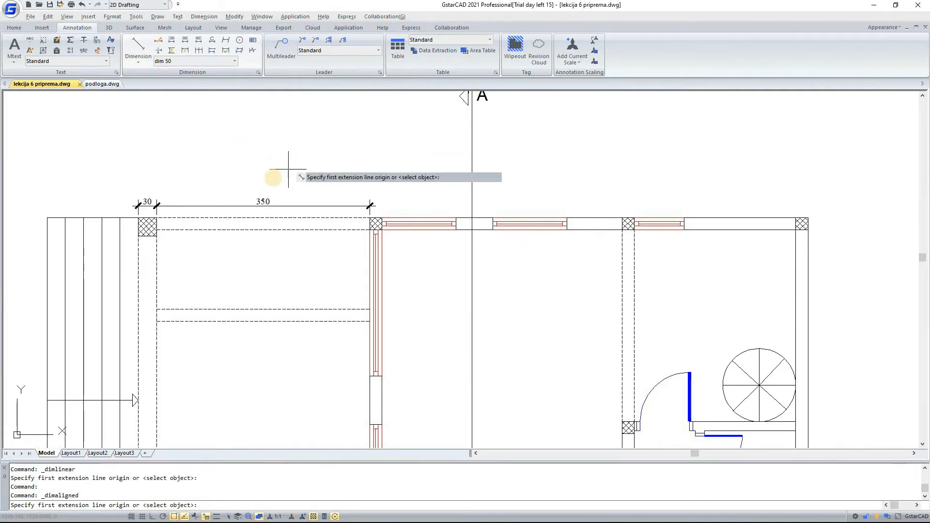
scroll(280, 176, down, 2)
scroll(290, 335, up, 1)
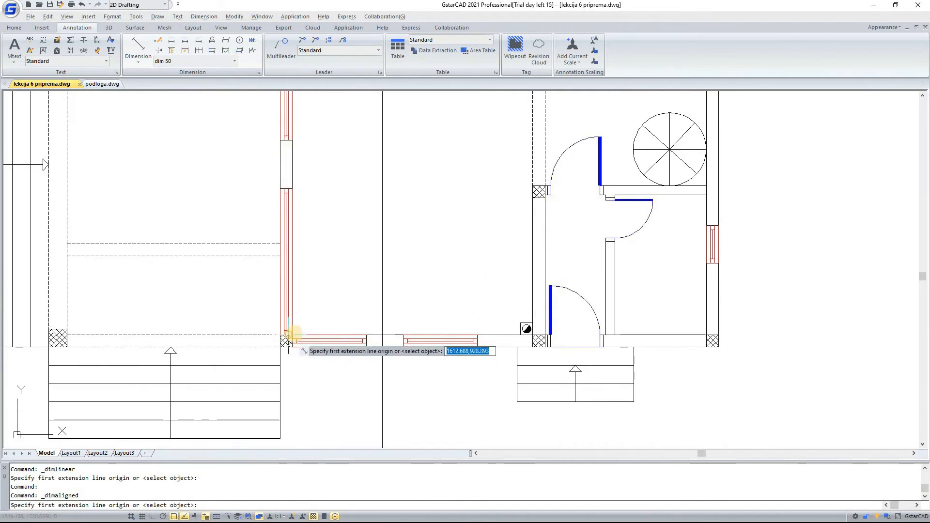
scroll(279, 332, down, 4)
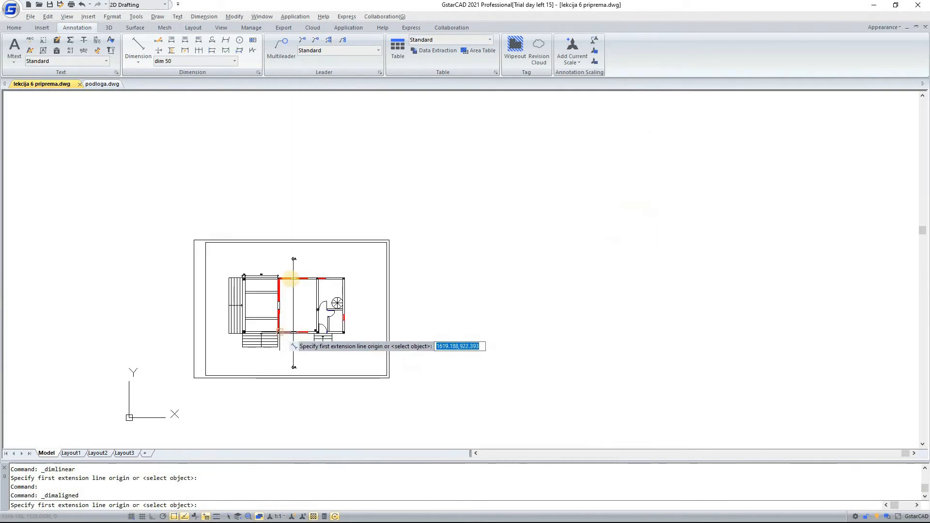
Draw a closed triangle of lines to the right of the drawing frame, with sides about 607, 614 and 762 long.
click(15, 28)
click(14, 49)
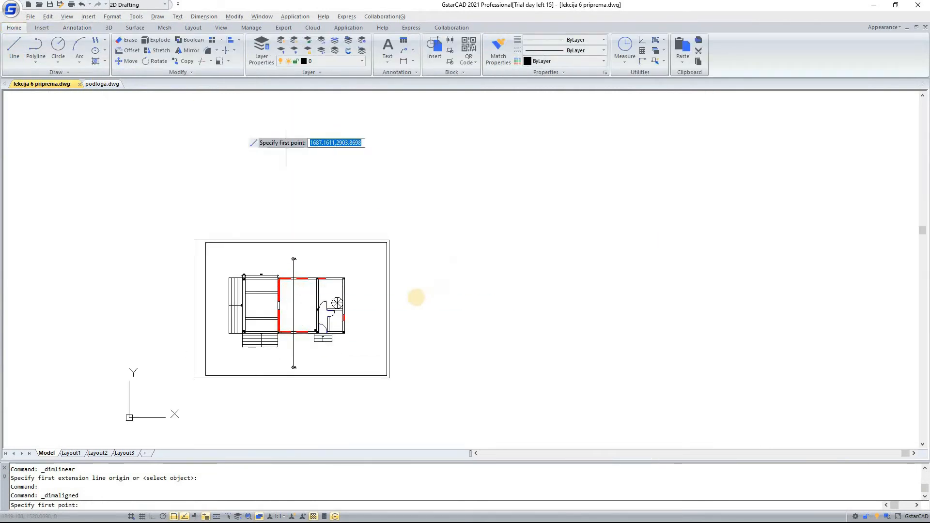
scroll(438, 294, up, 3)
click(400, 295)
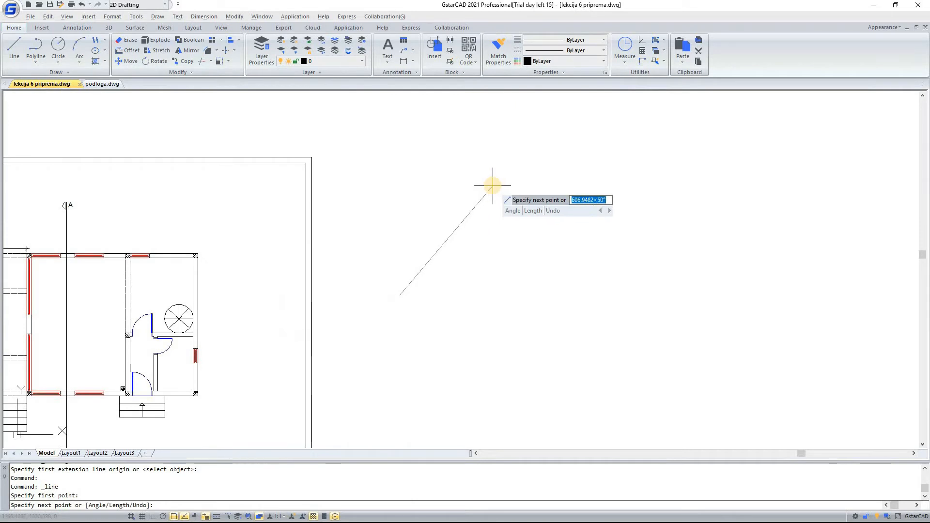
click(493, 186)
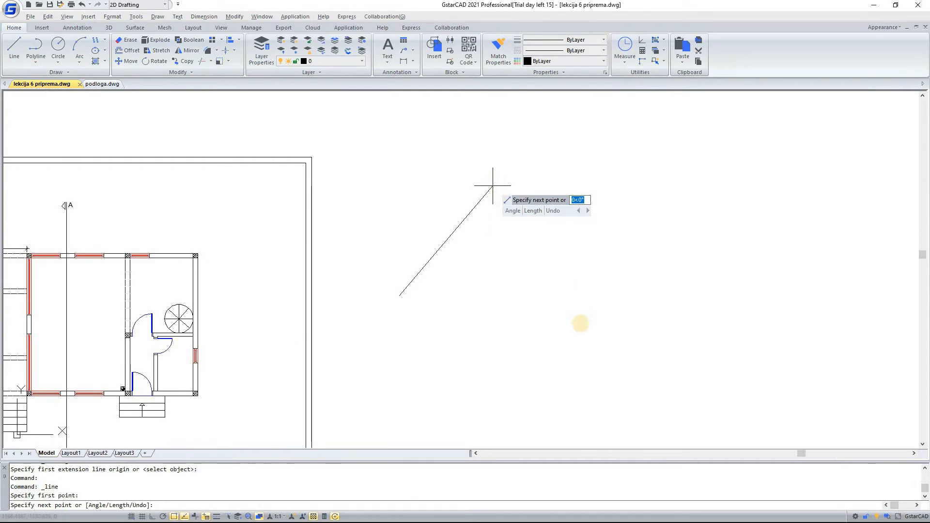
click(581, 302)
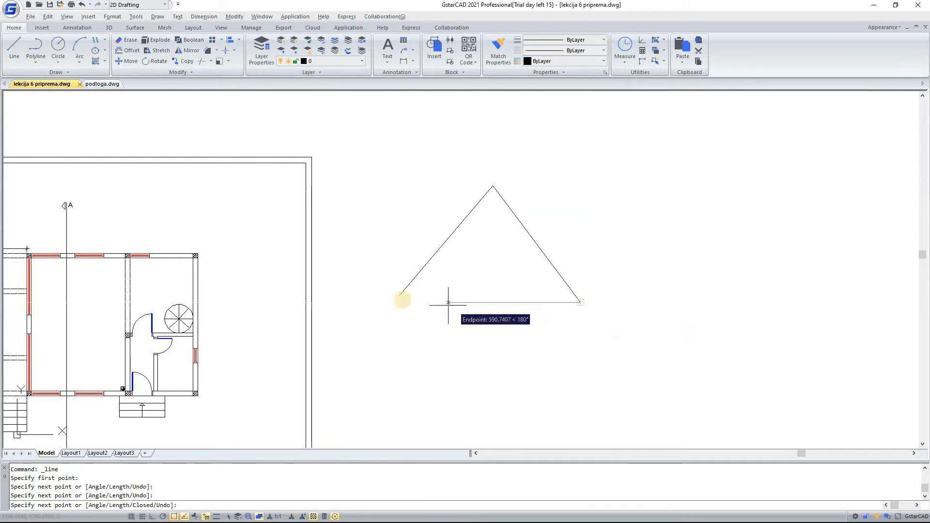
click(400, 295)
key(Return)
Add an aligned dimension along the triangle's left side, placing the dimension line outside the triangle.
scroll(496, 290, up, 2)
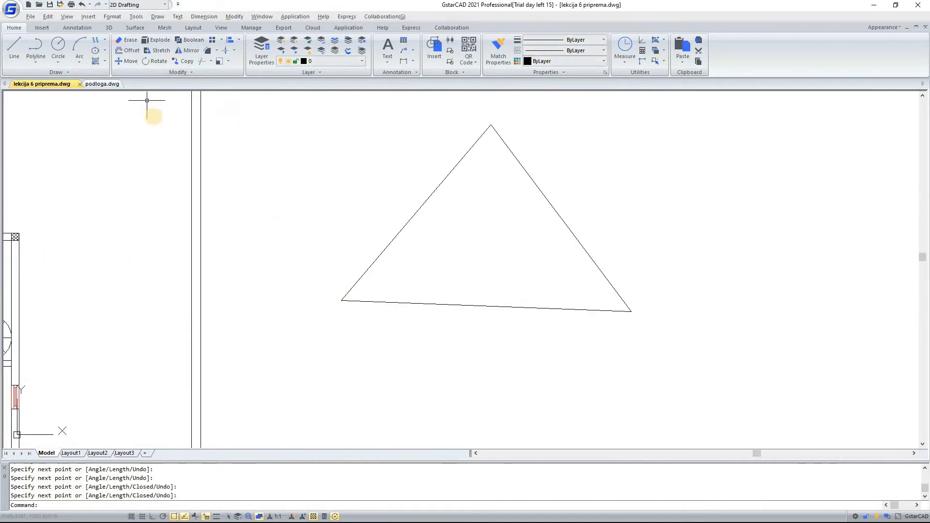
click(77, 28)
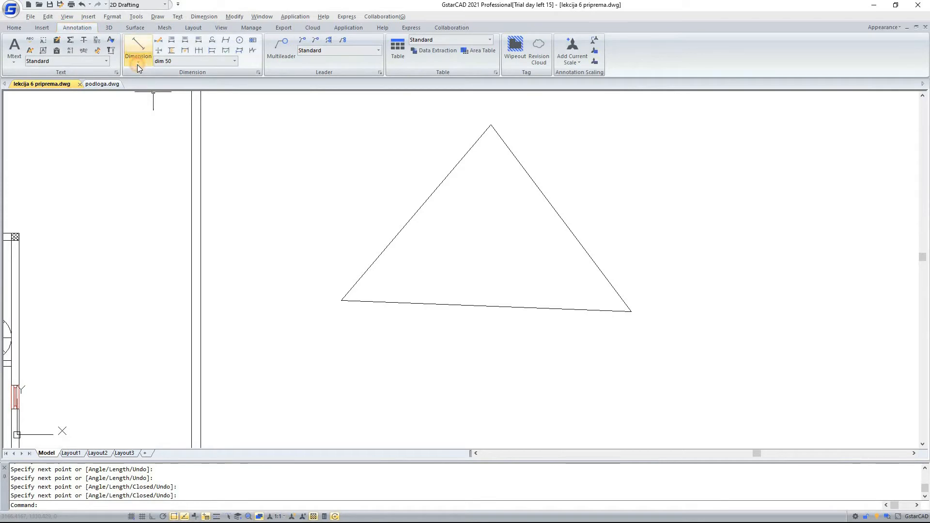
click(138, 63)
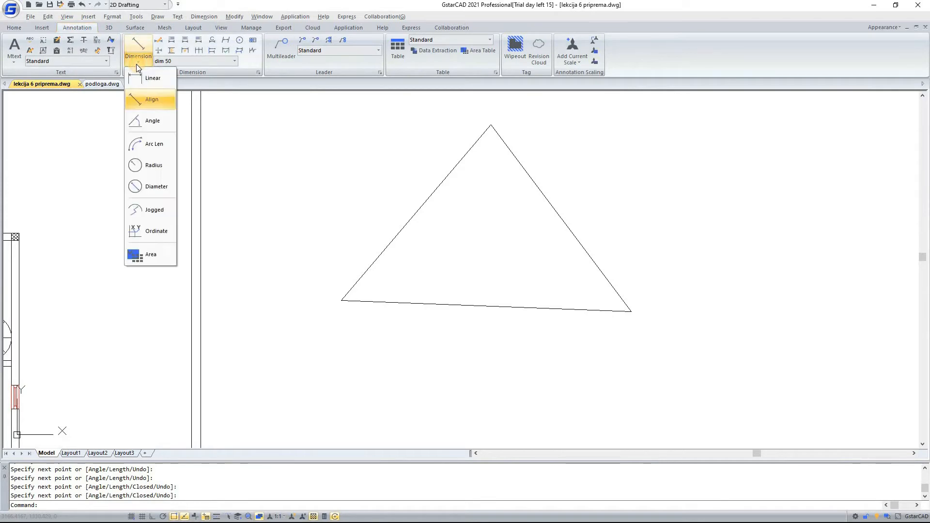
click(152, 100)
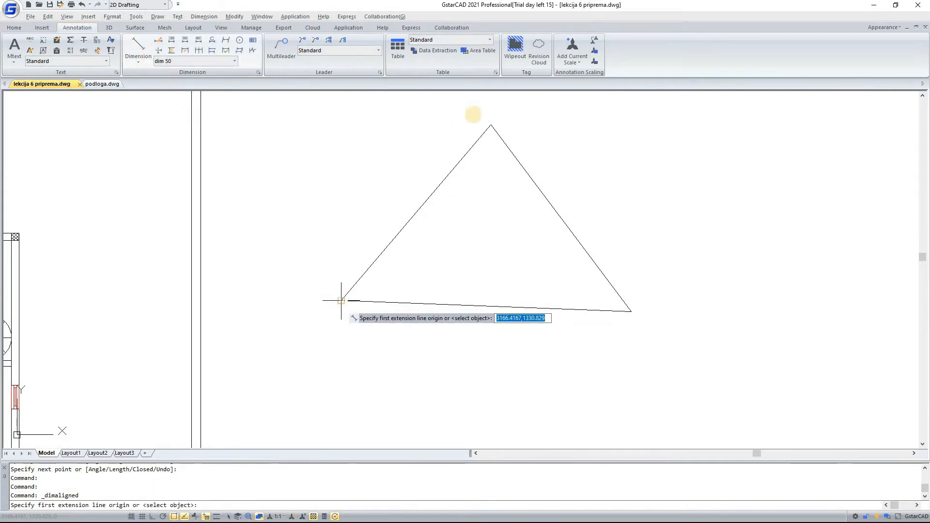
click(342, 300)
click(491, 124)
click(415, 174)
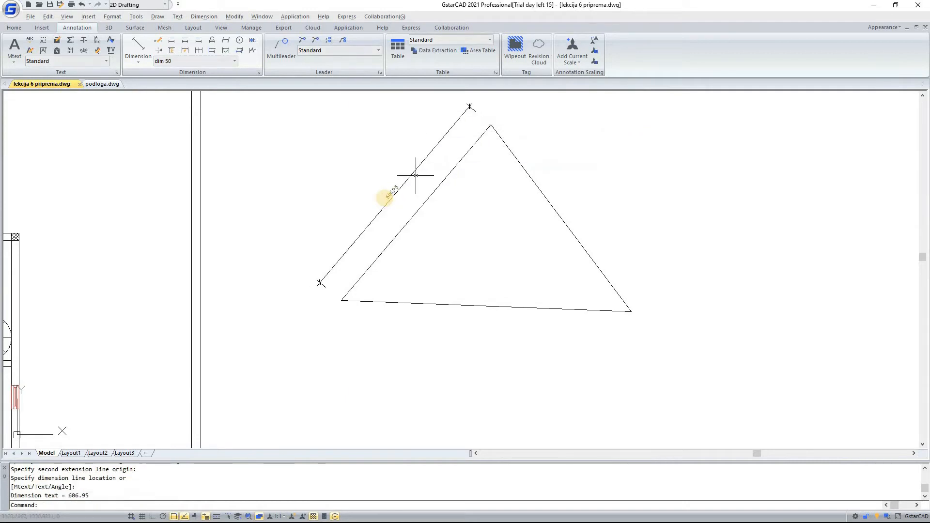
scroll(363, 199, up, 5)
scroll(358, 228, down, 5)
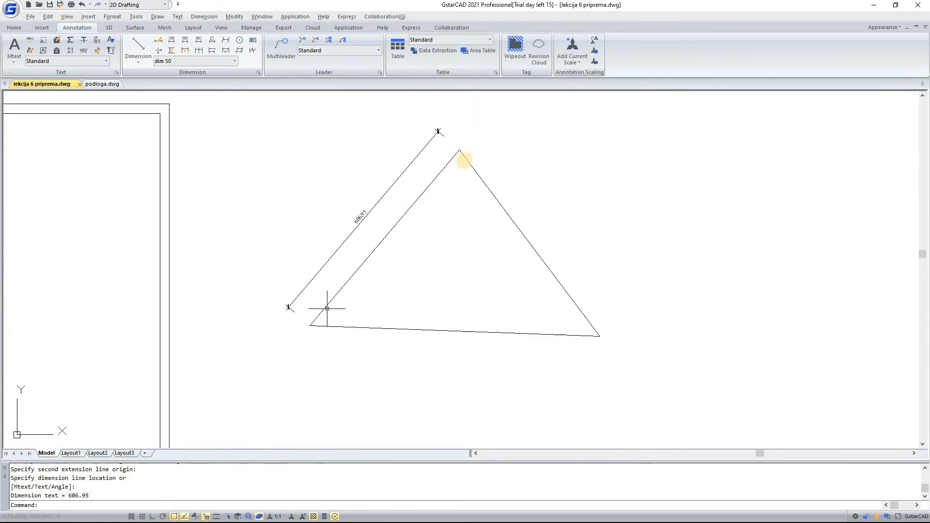
Add an aligned dimension along the triangle's right side, from the apex to the lower right corner.
key(Return)
click(461, 151)
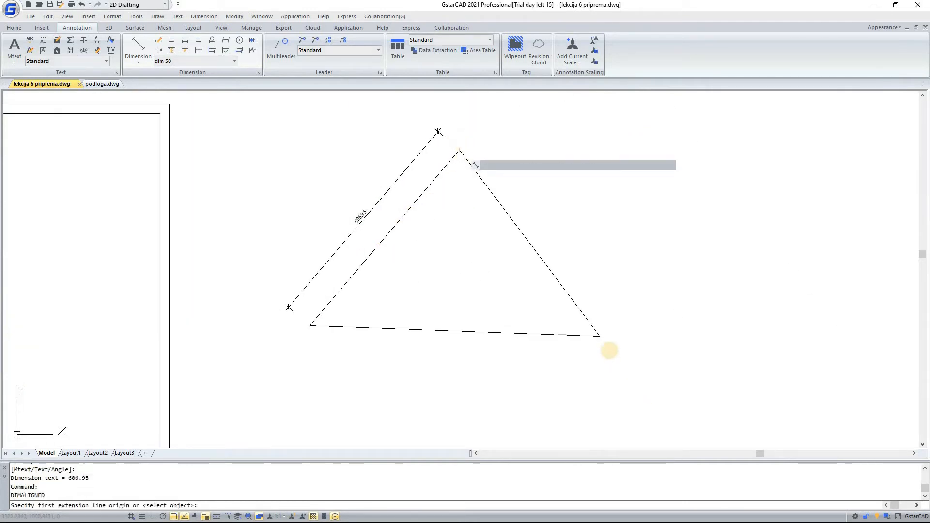
click(600, 336)
click(586, 276)
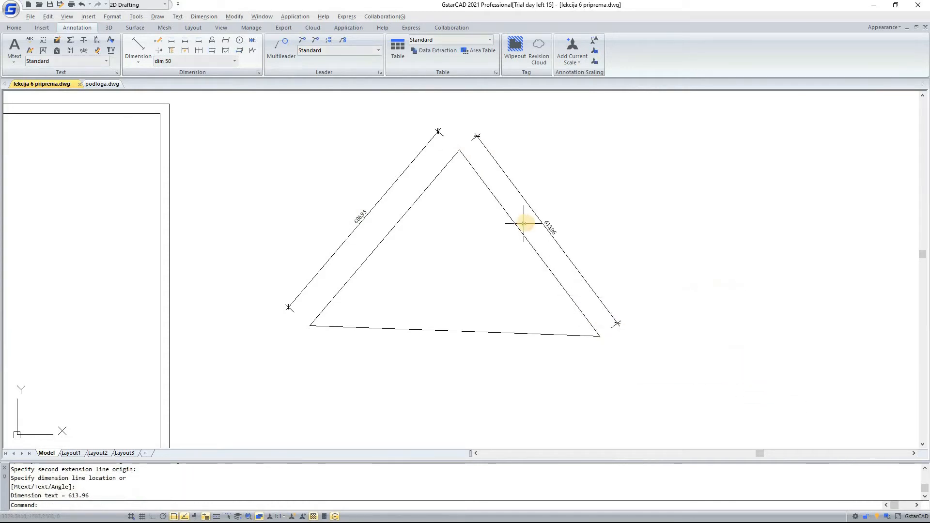
scroll(529, 222, up, 4)
scroll(570, 234, down, 3)
scroll(492, 305, down, 2)
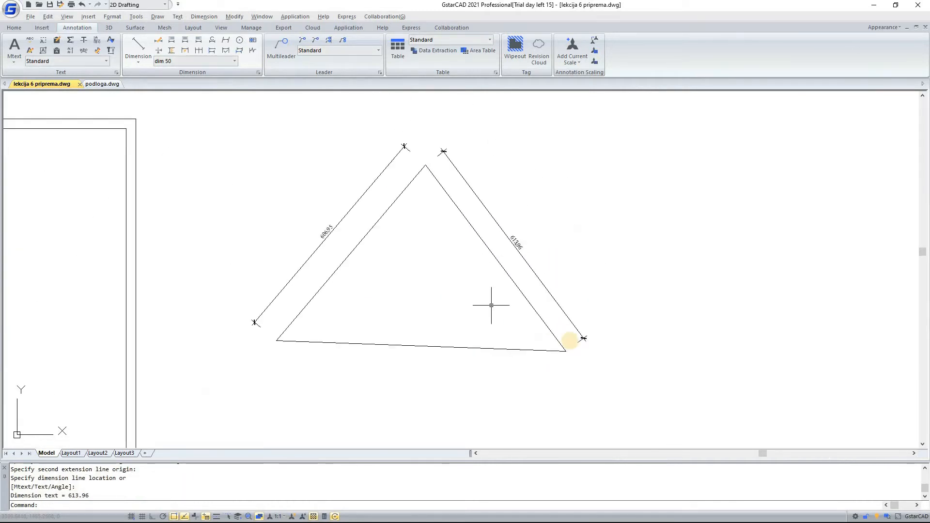
Add an aligned dimension along the triangle's bottom side, placing the dimension line below it.
key(Return)
click(565, 350)
click(277, 340)
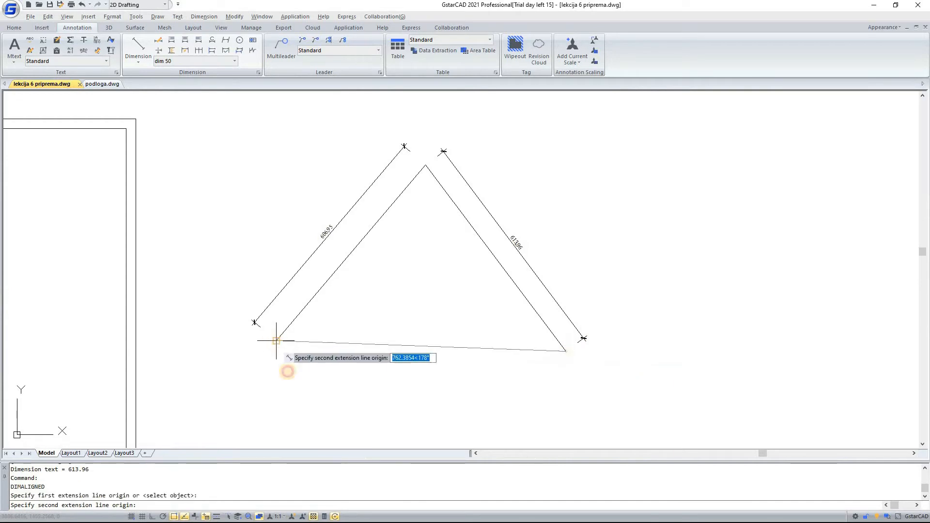
click(382, 367)
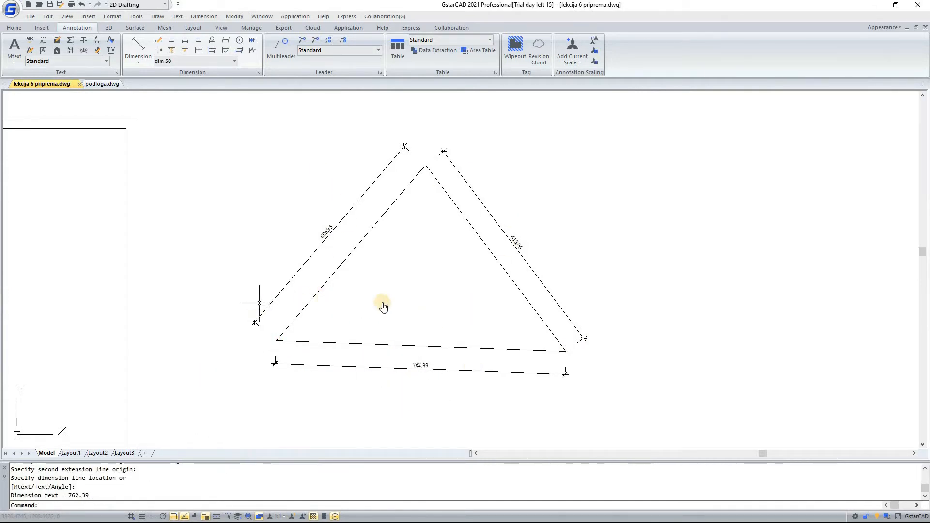
middle_drag(382, 306, 483, 292)
mouse_move(213, 308)
middle_down()
mouse_move(473, 272)
mouse_move(565, 272)
middle_up()
click(138, 59)
click(159, 122)
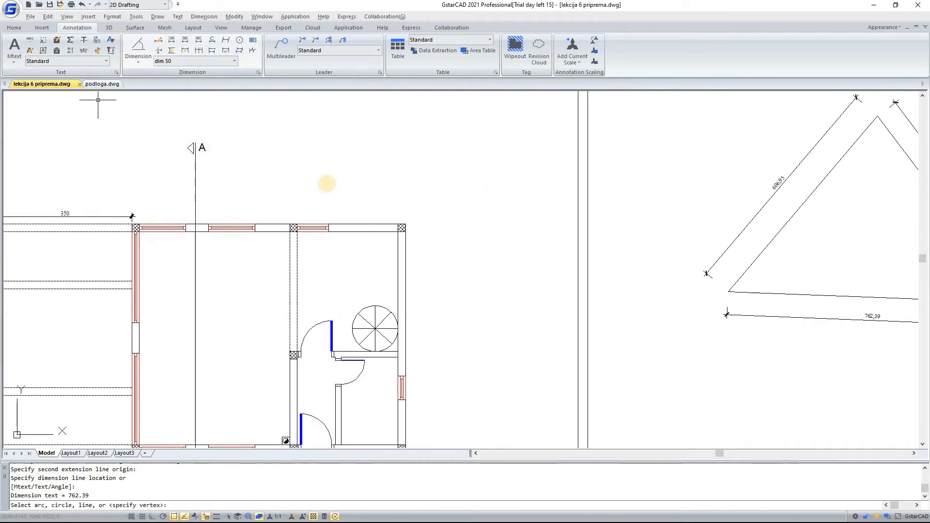
scroll(326, 185, down, 3)
scroll(353, 245, up, 5)
scroll(169, 274, up, 8)
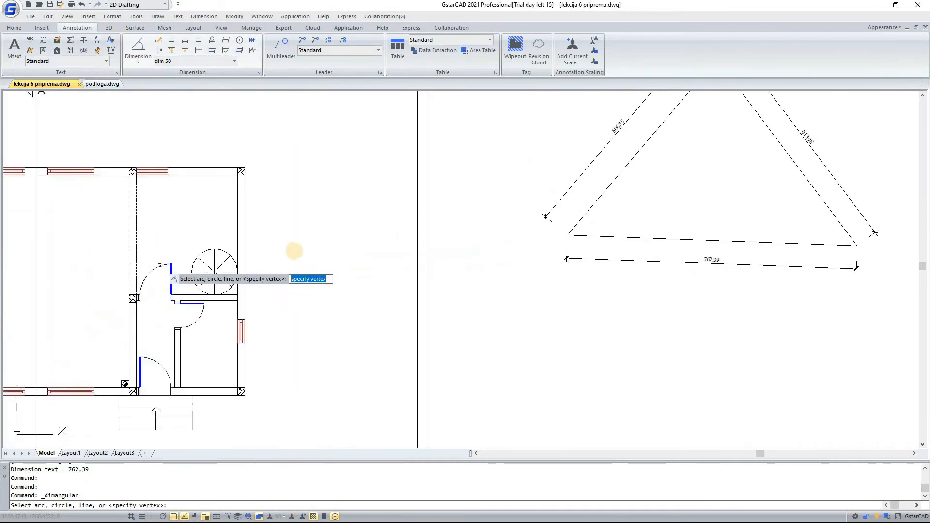
click(288, 260)
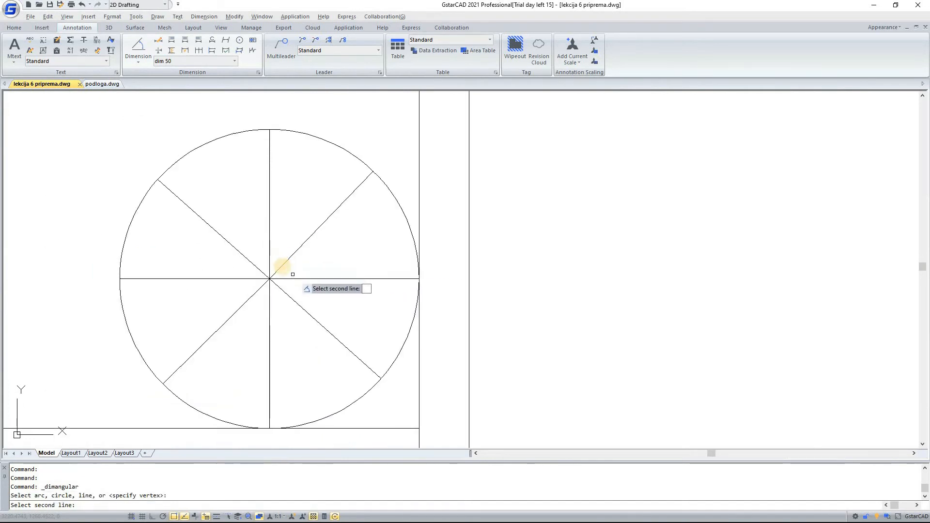
scroll(339, 265, down, 6)
scroll(473, 244, up, 6)
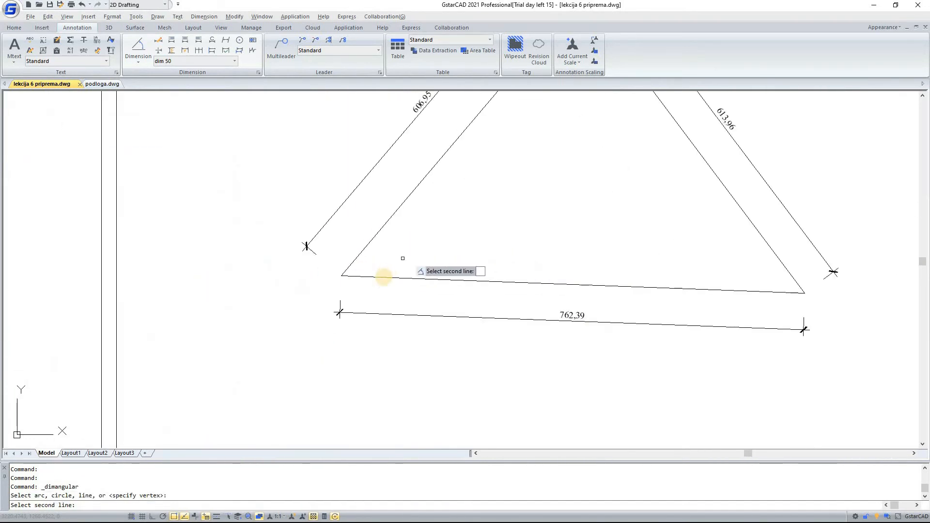
click(387, 277)
scroll(423, 260, down, 3)
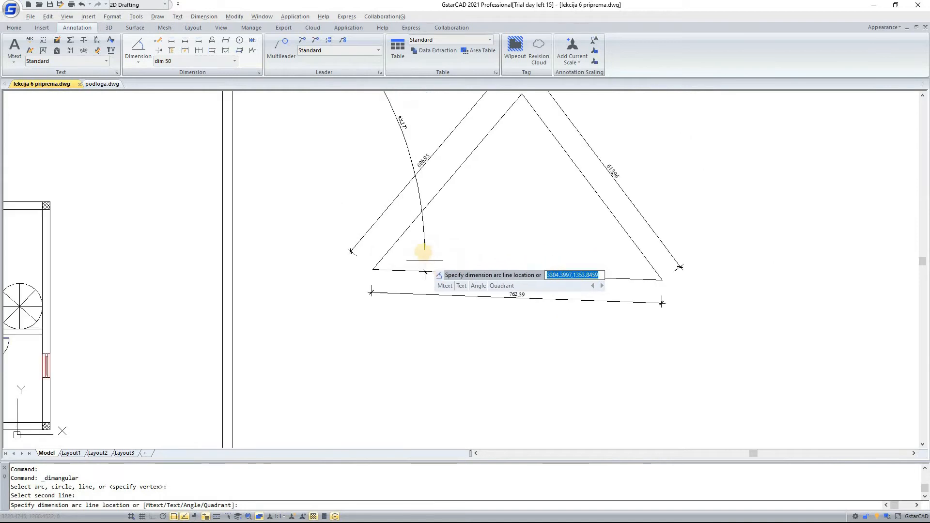
key(Escape)
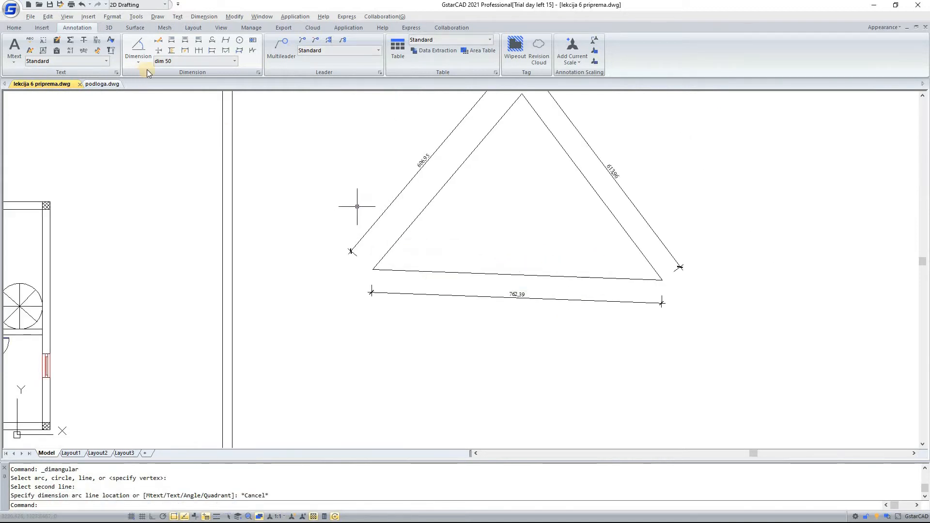
Add an angular dimension between the triangle's bottom and left sides, placing the dimension arc inside the triangle.
click(138, 59)
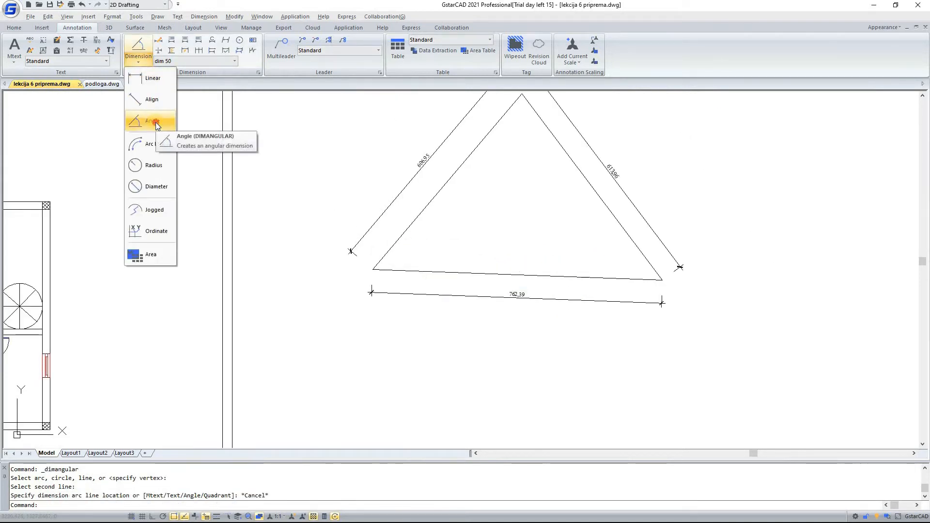
click(156, 122)
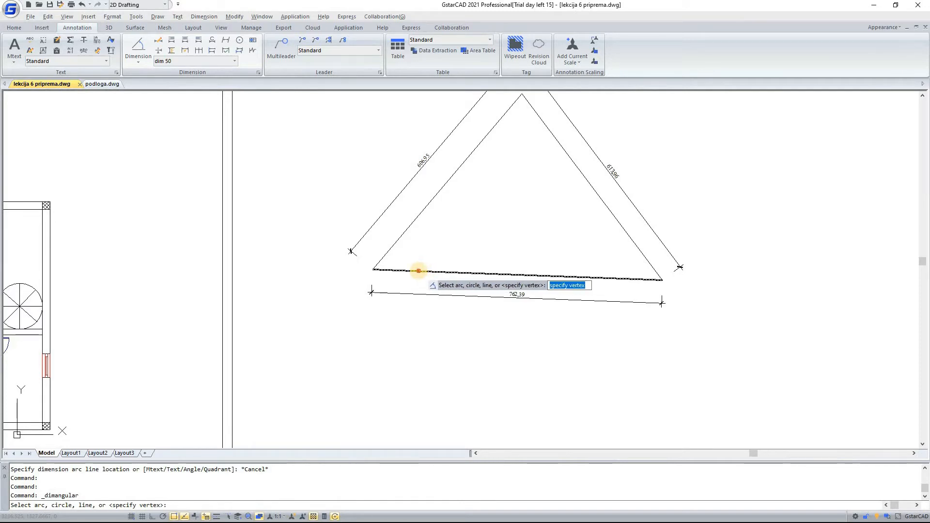
click(418, 271)
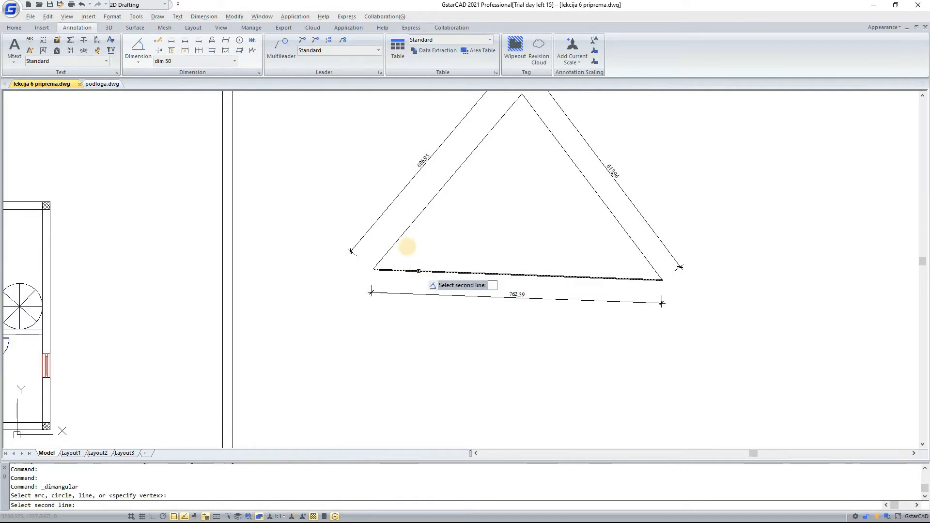
click(395, 245)
scroll(426, 254, up, 4)
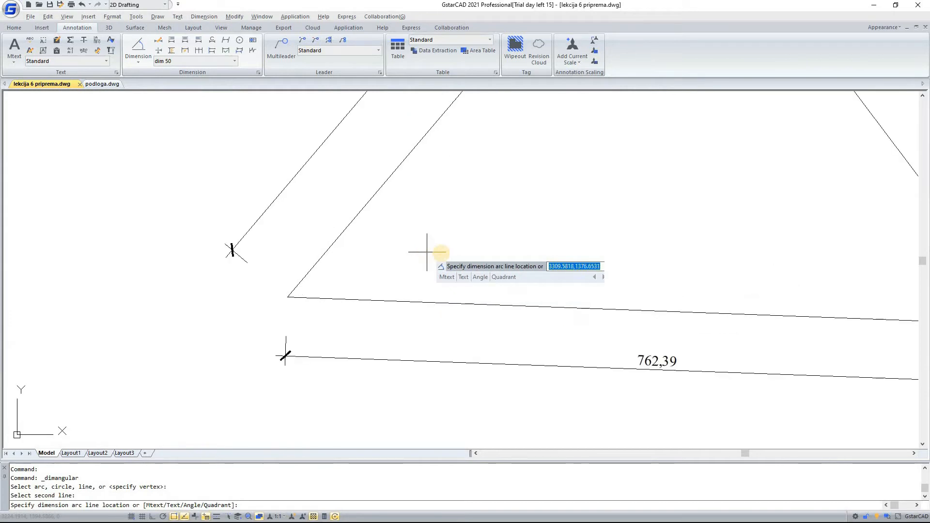
click(450, 260)
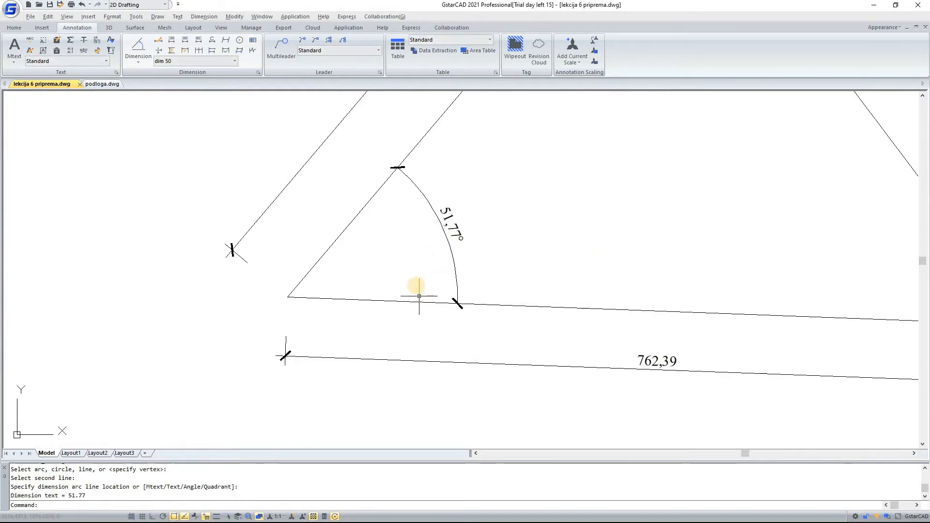
key(Return)
click(401, 300)
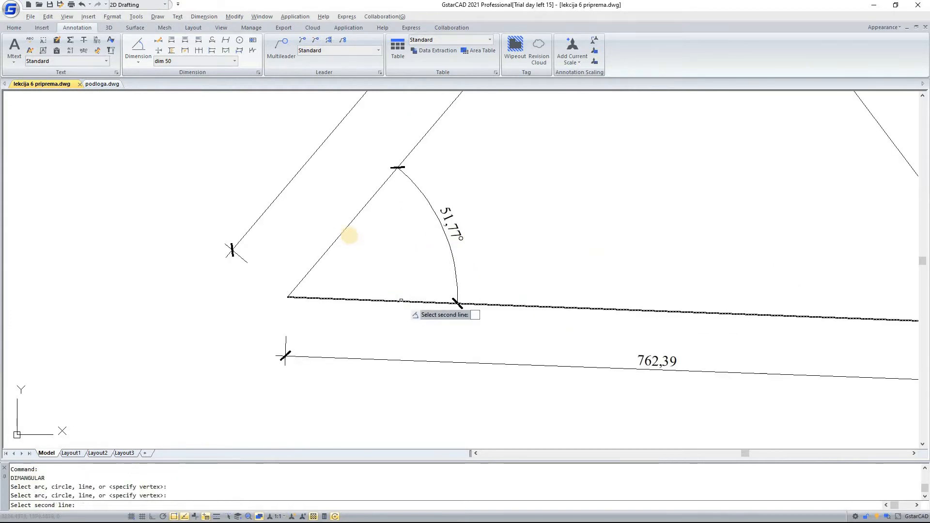
click(344, 231)
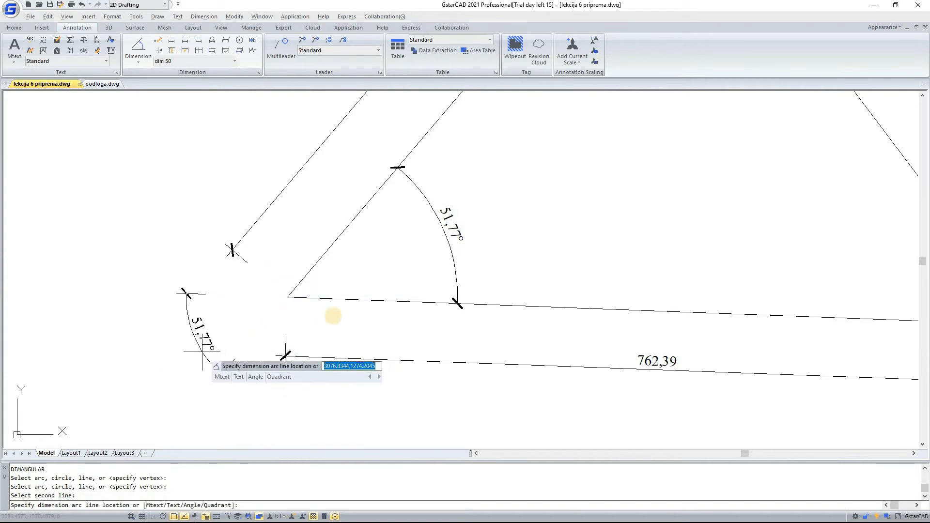
key(Escape)
Add an angular dimension for the supplementary outer angle at the triangle's lower left corner, placing the arc outside the left side.
key(Return)
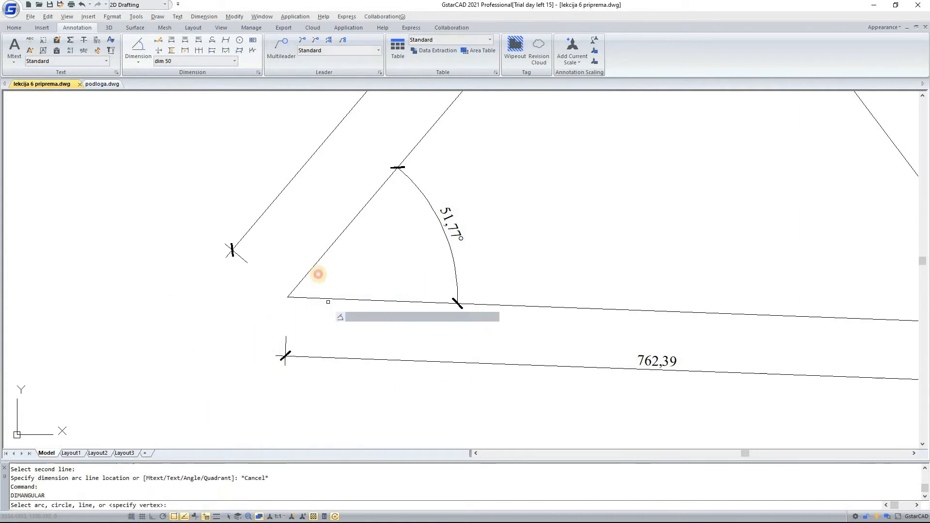
click(313, 267)
click(307, 271)
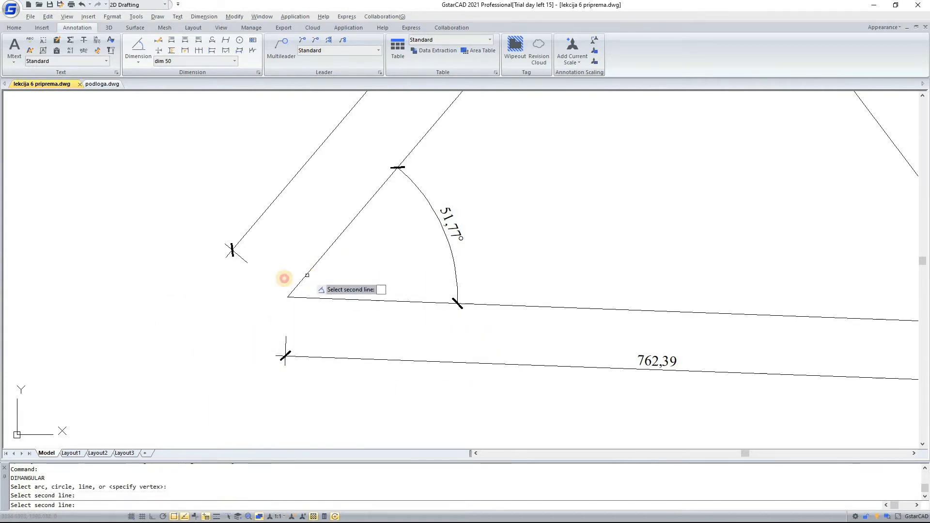
click(290, 296)
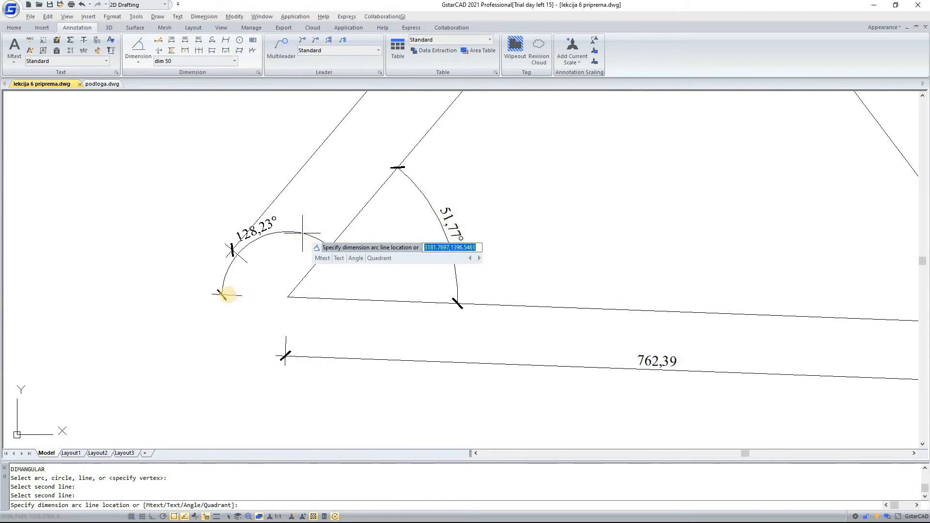
click(303, 234)
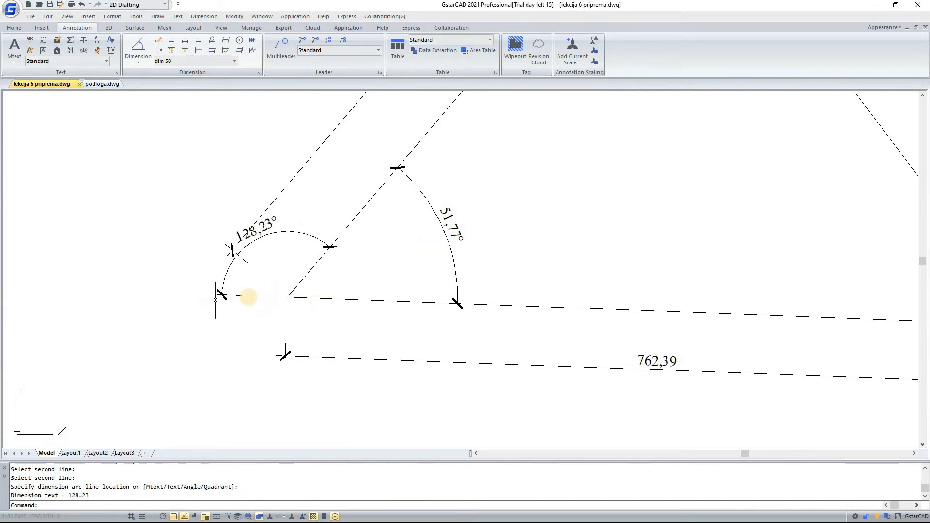
Draw a three-point arc above the triangle, bulging upward, with an arc length of about 1165.
middle_drag(368, 285, 351, 349)
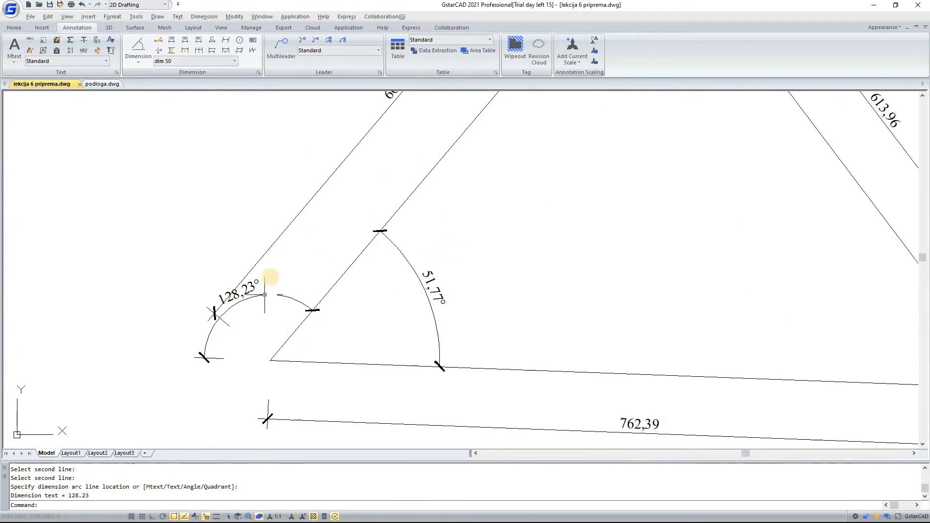
scroll(277, 310, down, 5)
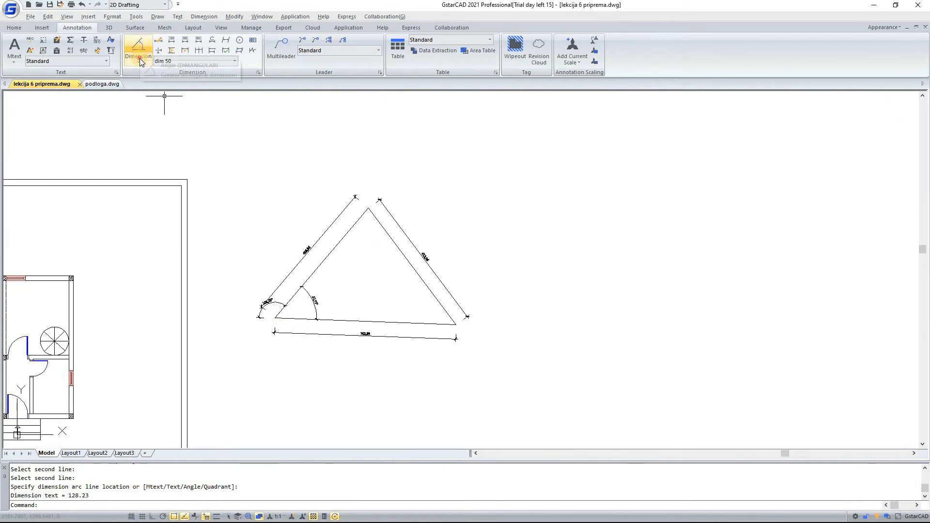
click(139, 58)
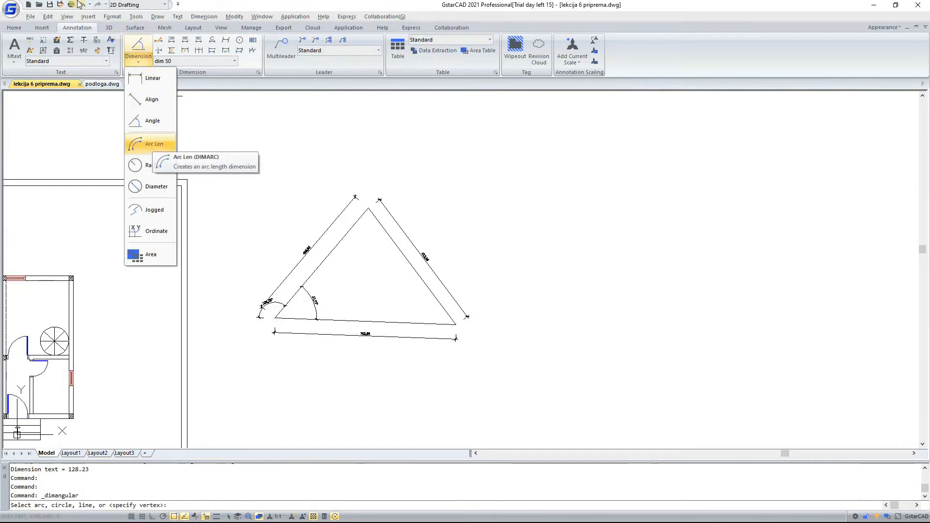
click(152, 143)
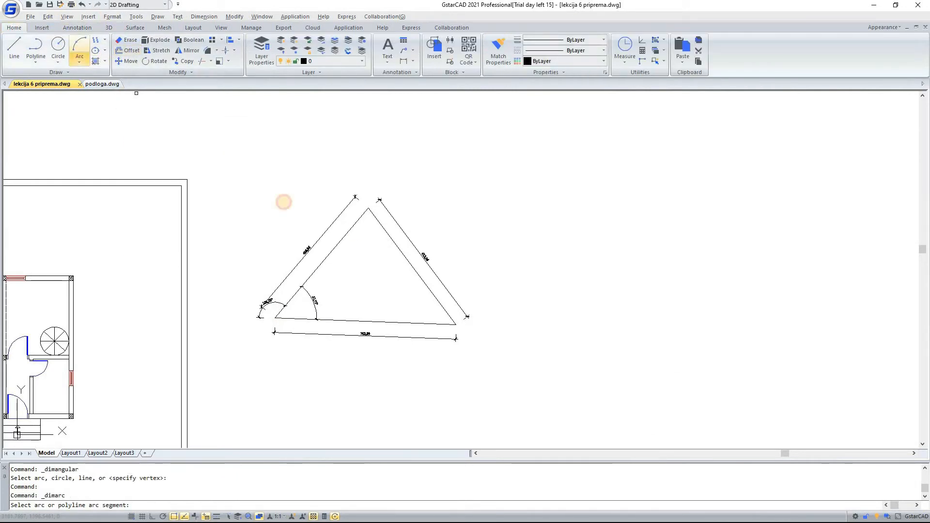
click(79, 45)
click(228, 174)
click(418, 160)
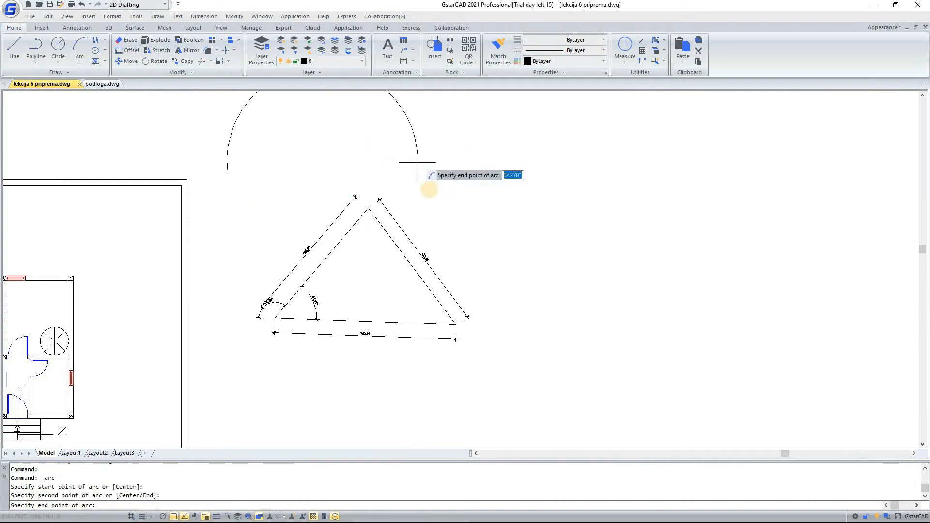
click(426, 190)
Add an arc length dimension to the arc above the triangle, placing the dimension line on its inner side.
click(77, 28)
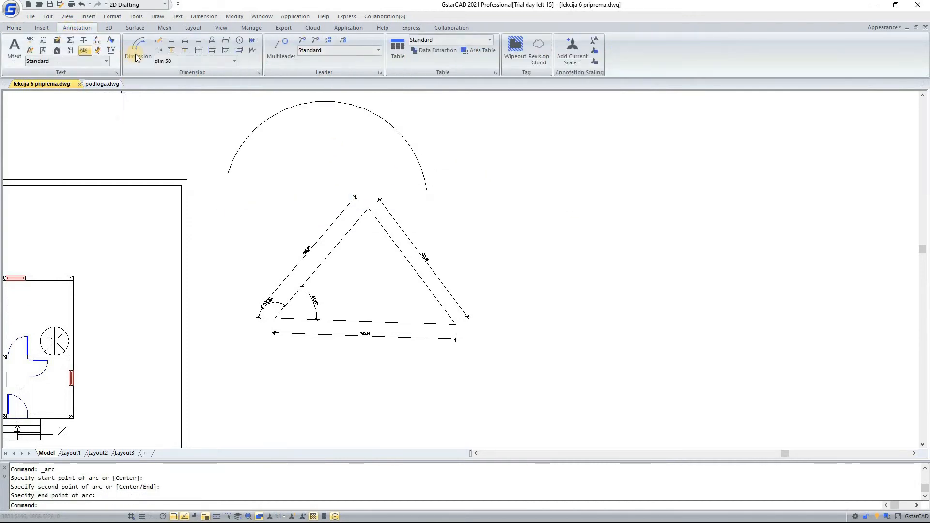
click(300, 103)
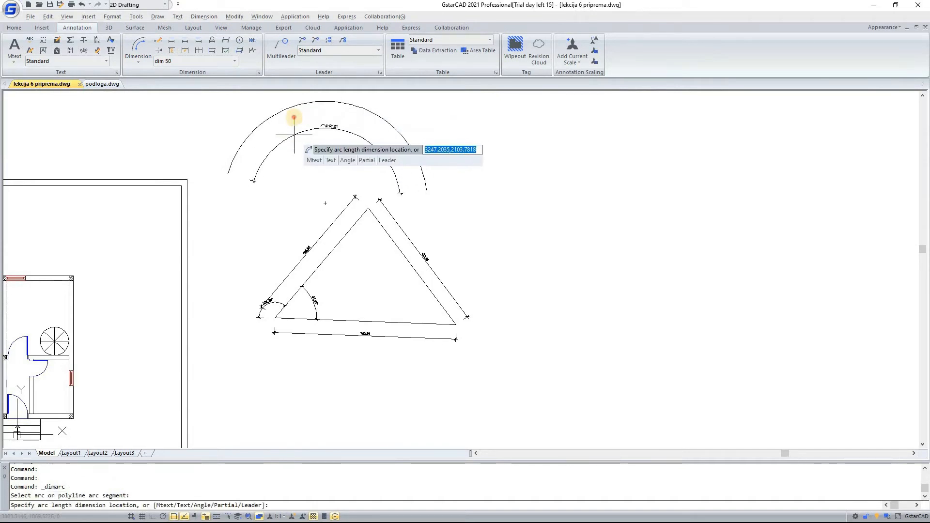
click(342, 94)
scroll(339, 95, up, 3)
scroll(325, 134, up, 5)
scroll(325, 146, down, 5)
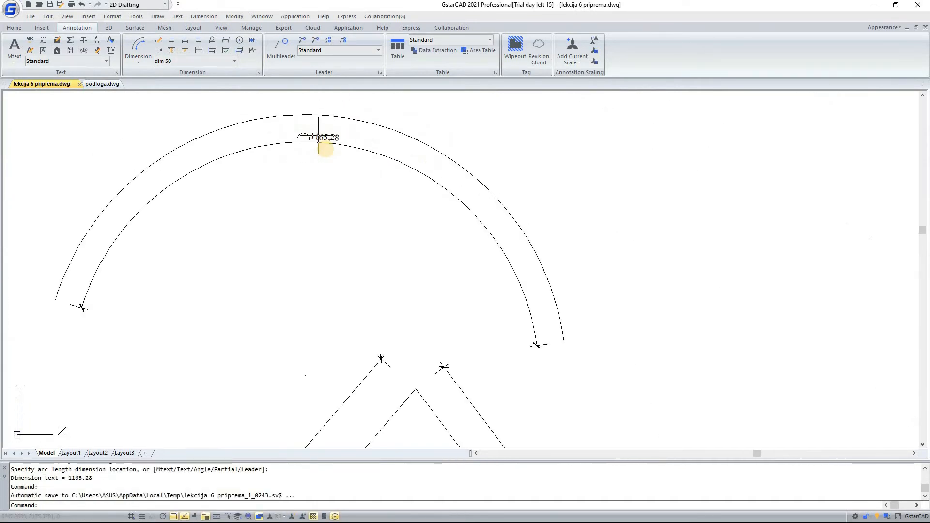
Draw a circle with radius 500 to the right of the arc and triangle.
click(138, 58)
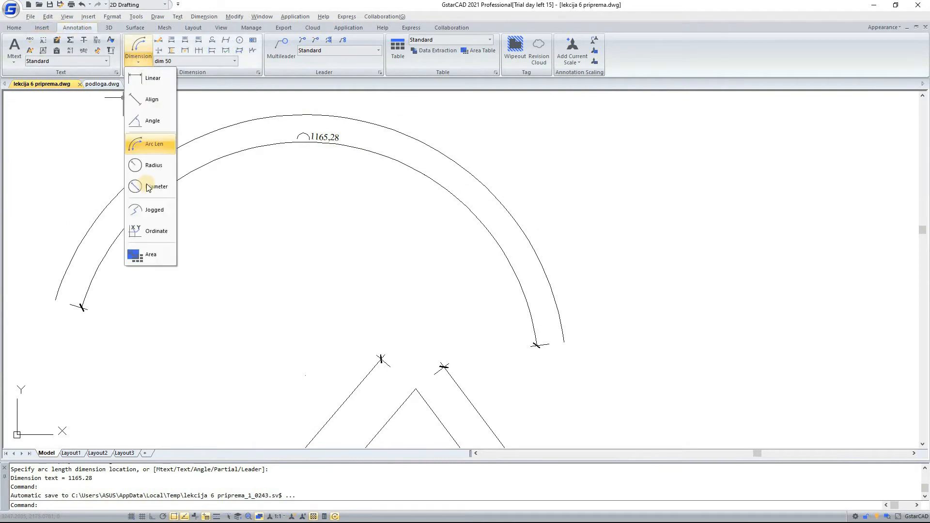
click(14, 28)
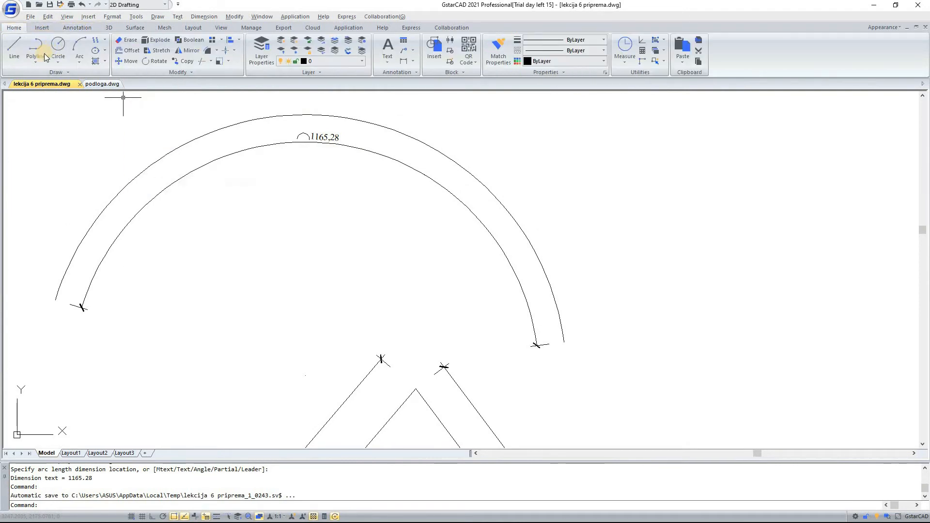
click(58, 49)
scroll(335, 117, down, 4)
middle_drag(446, 202, 297, 202)
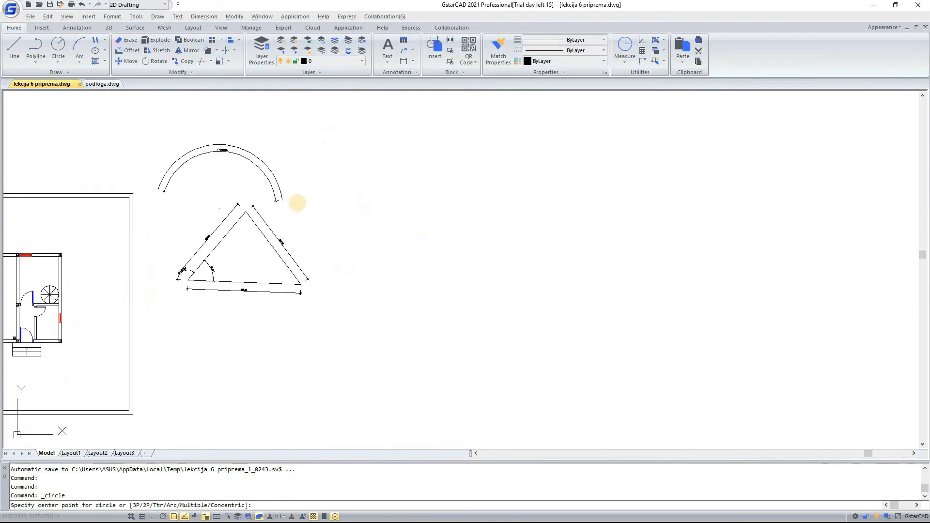
scroll(297, 202, up, 5)
click(311, 230)
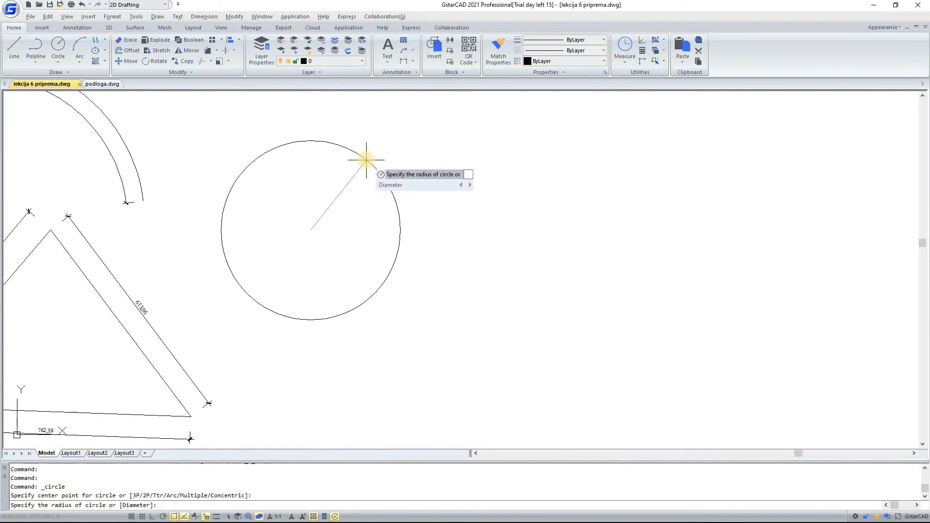
text(500)
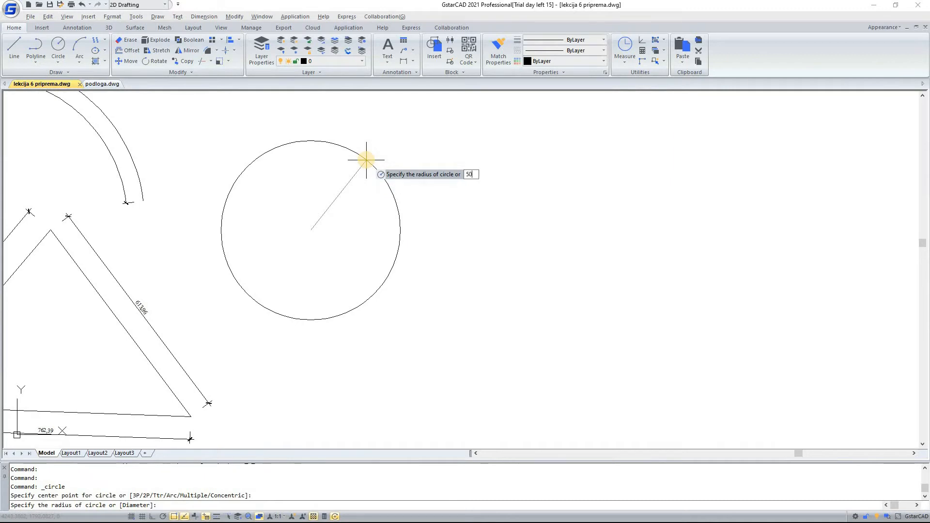
key(Return)
Move the circle to the right so it clears the arc and the dimensioned triangle.
scroll(375, 211, down, 2)
click(430, 123)
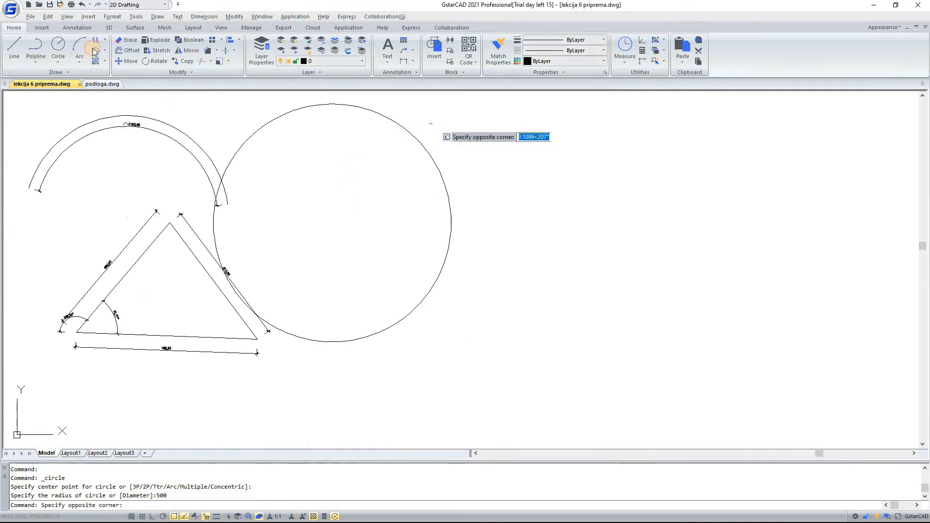
click(343, 169)
click(129, 63)
click(453, 272)
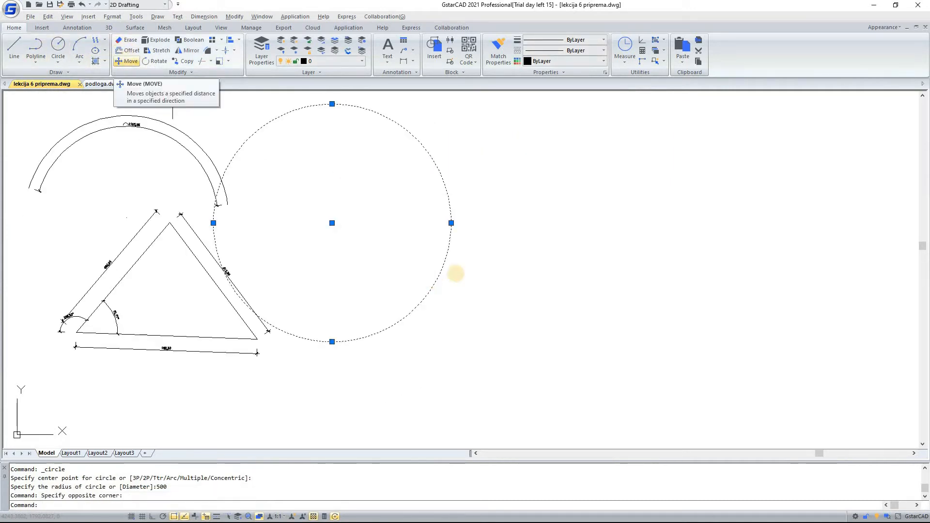
click(507, 285)
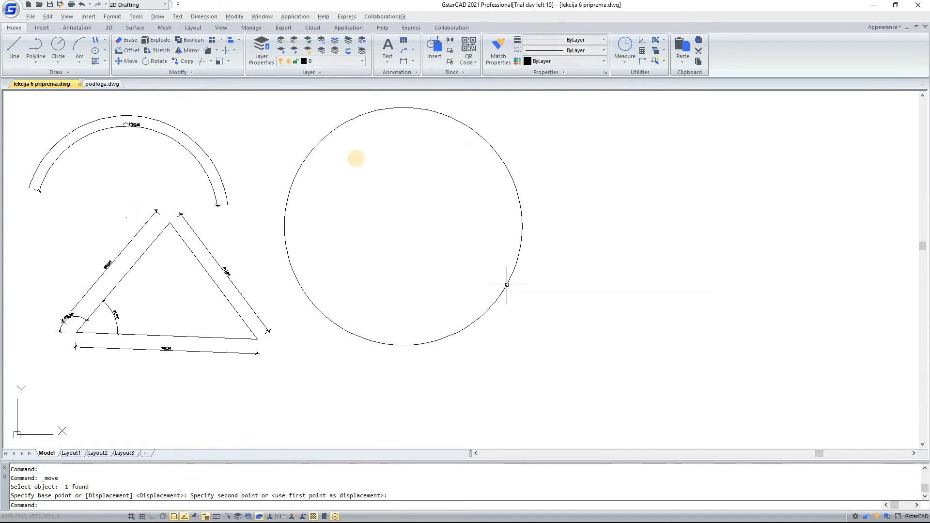
Add a radius dimension to the large circle, running from its upper-left edge to the center.
click(77, 28)
click(138, 59)
click(153, 166)
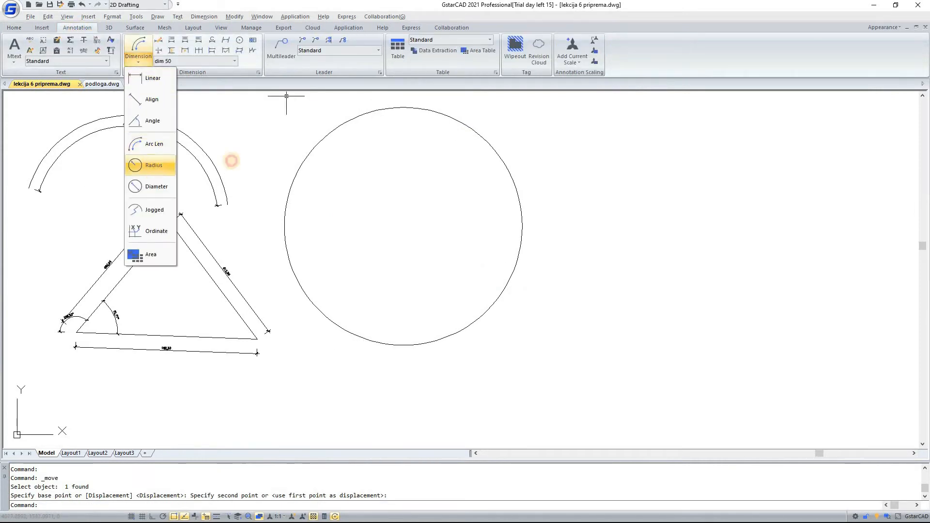
click(327, 134)
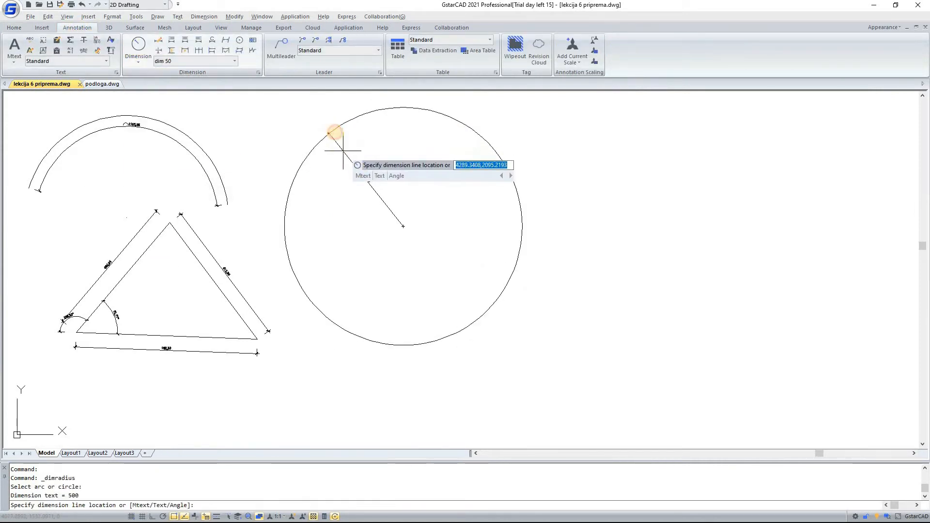
click(342, 150)
scroll(334, 133, up, 7)
scroll(315, 139, down, 6)
scroll(364, 203, up, 7)
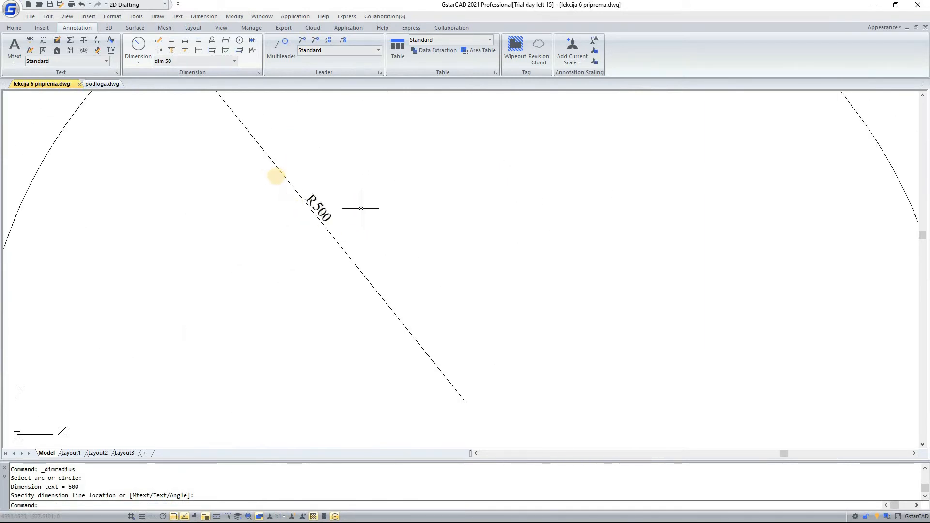
scroll(311, 205, down, 9)
Add a diameter dimension across the large circle, with its text near the center.
click(138, 56)
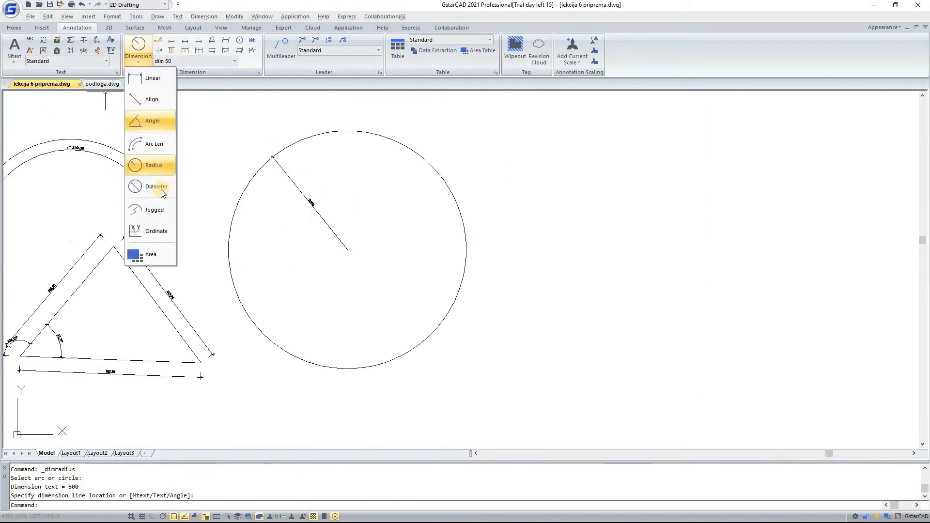
click(158, 188)
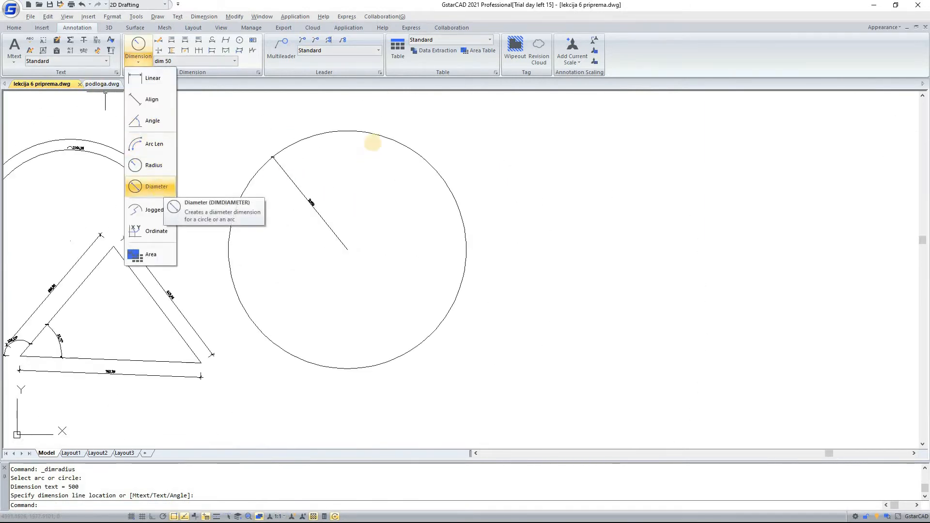
click(374, 140)
click(370, 253)
scroll(371, 254, up, 5)
scroll(363, 248, up, 4)
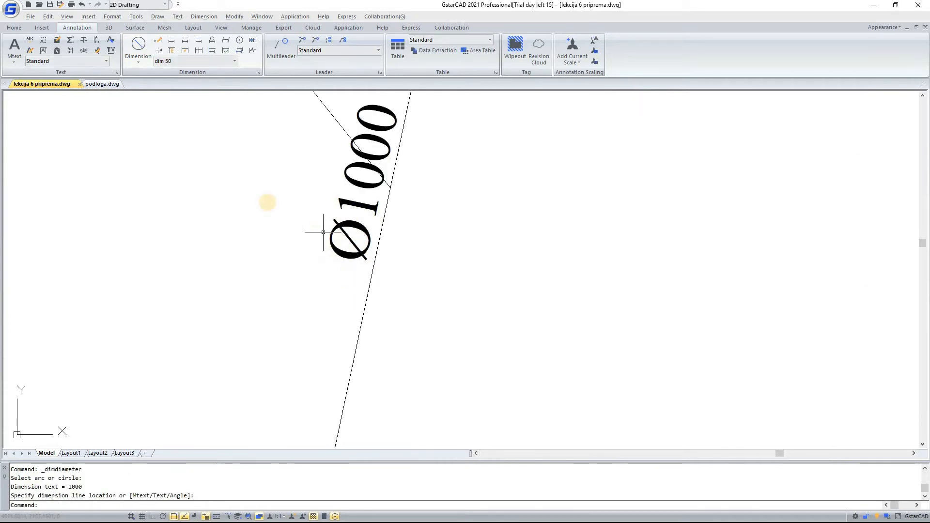
scroll(347, 253, down, 10)
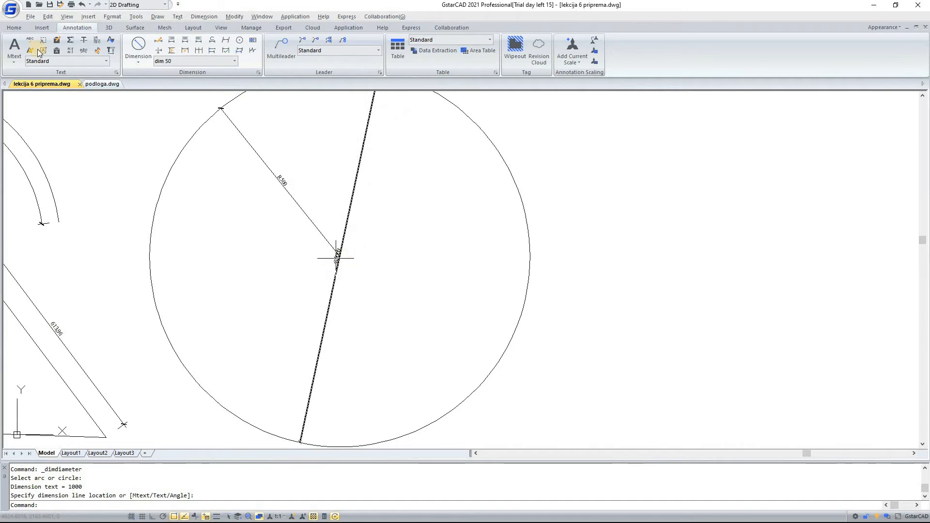
scroll(337, 258, up, 3)
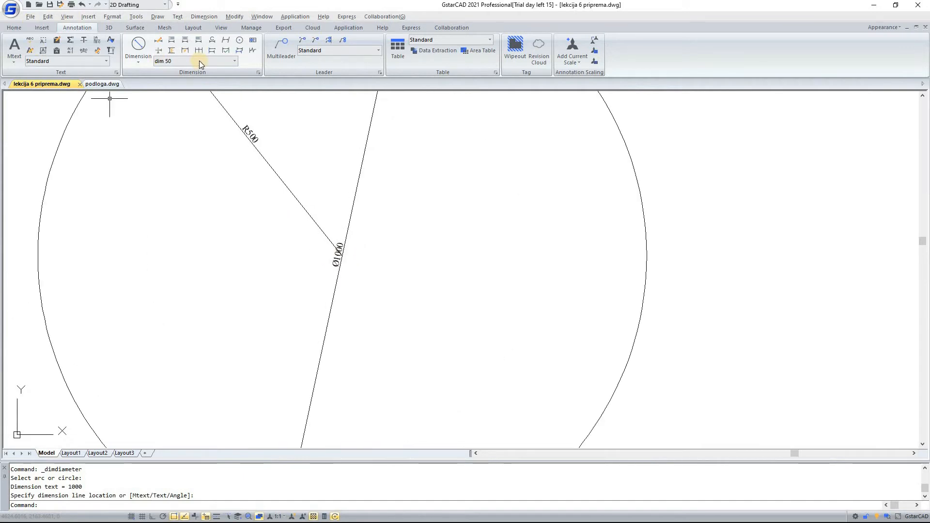
Add a jogged radius dimension to the circle's upper-right edge, overriding the center to a point left of the true center.
click(136, 57)
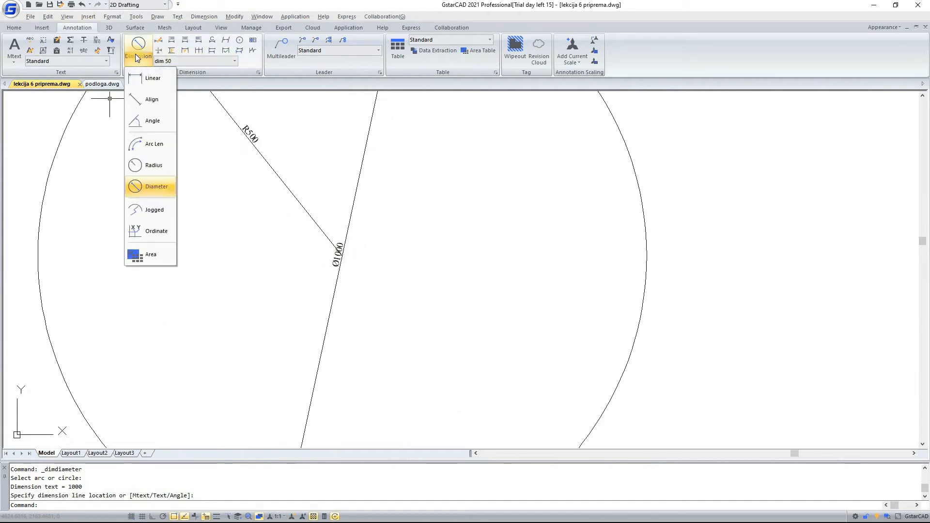
click(147, 213)
scroll(328, 197, down, 4)
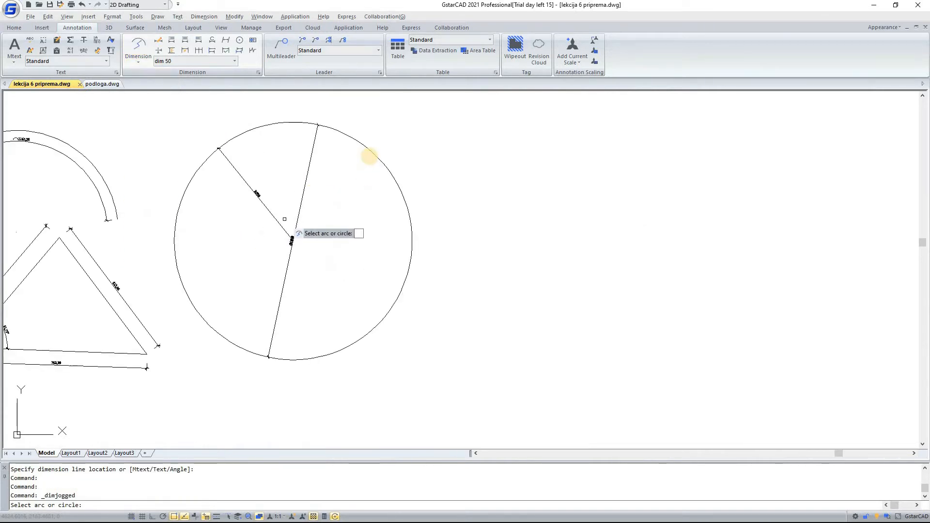
click(374, 154)
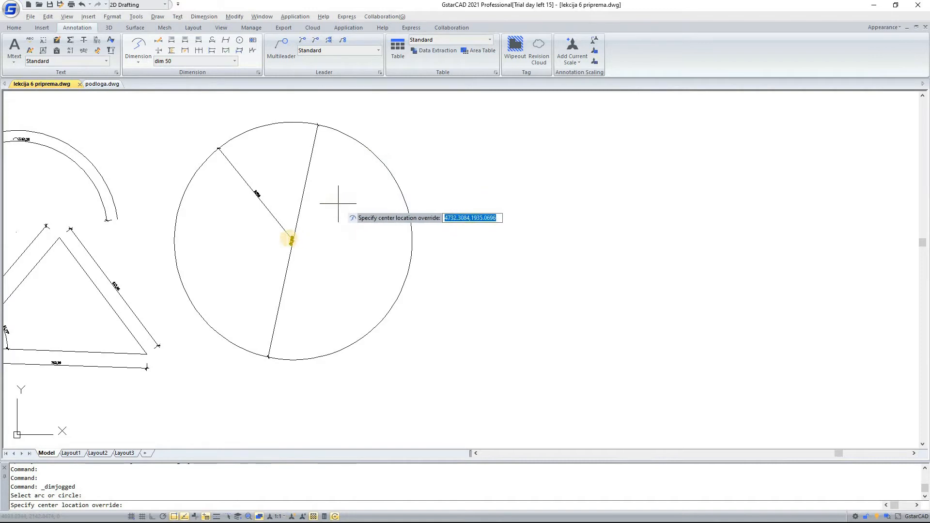
click(252, 238)
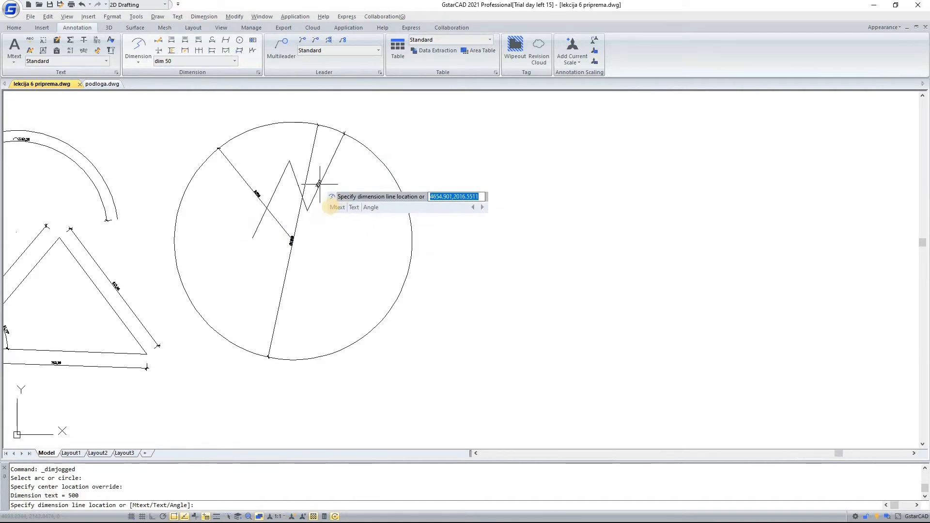
click(329, 203)
scroll(329, 207, up, 3)
click(312, 253)
scroll(311, 255, down, 3)
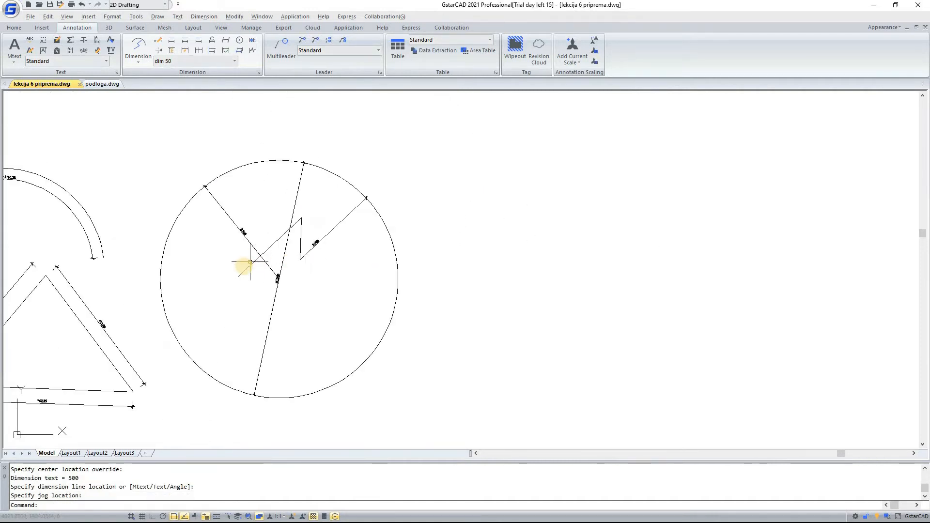
Stretch the jogged dimension's center point into the circle's lower-right area, and onto the circle's true center.
click(243, 267)
click(228, 275)
scroll(244, 254, up, 3)
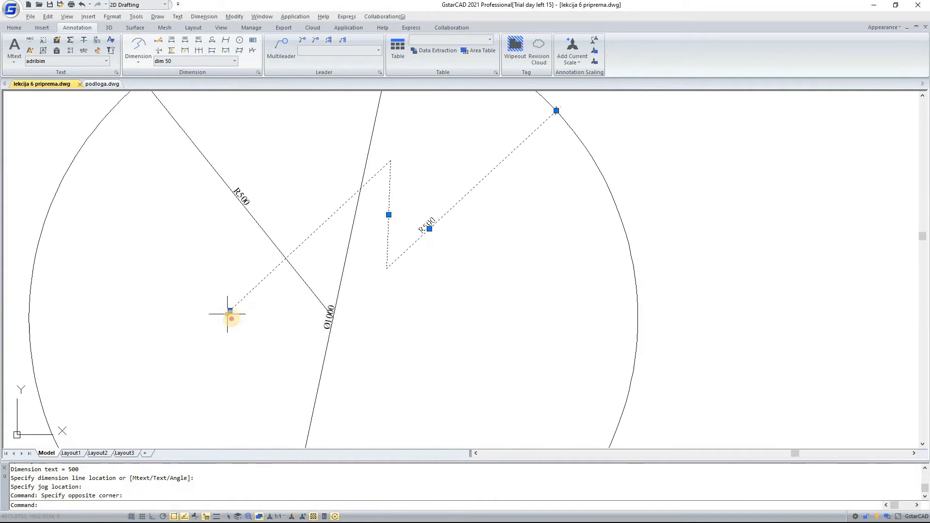
click(245, 312)
click(230, 318)
click(230, 311)
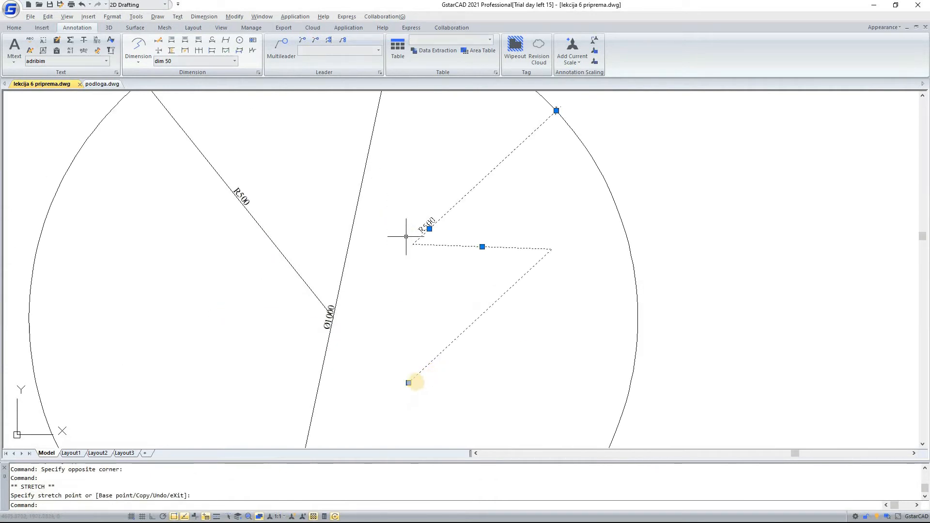
click(409, 383)
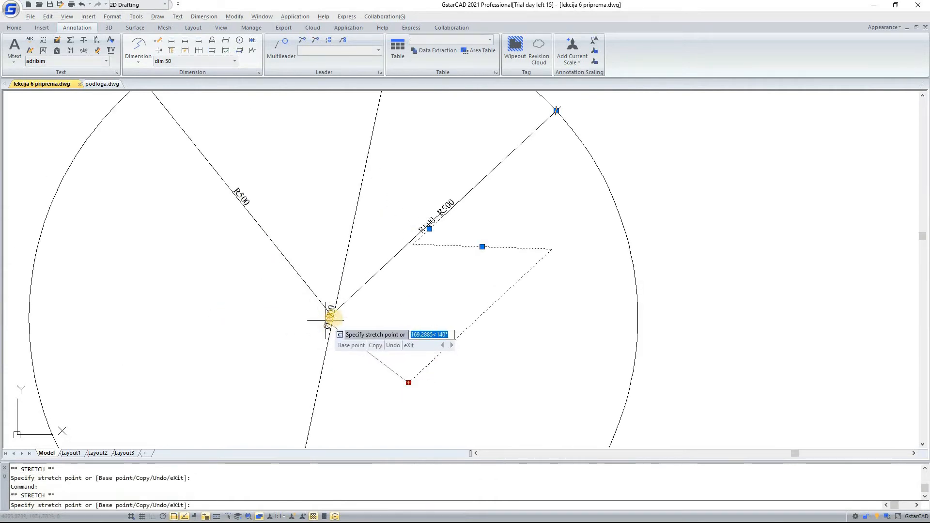
key(Escape)
scroll(455, 208, down, 4)
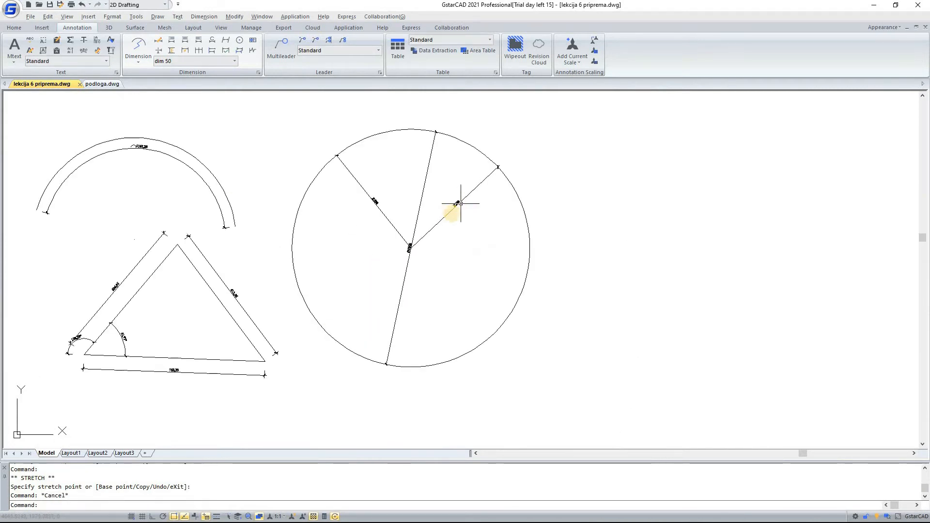
Stretch the jogged dimension's center point from the circle's center to a spot lower right of it.
click(452, 213)
click(447, 213)
click(415, 262)
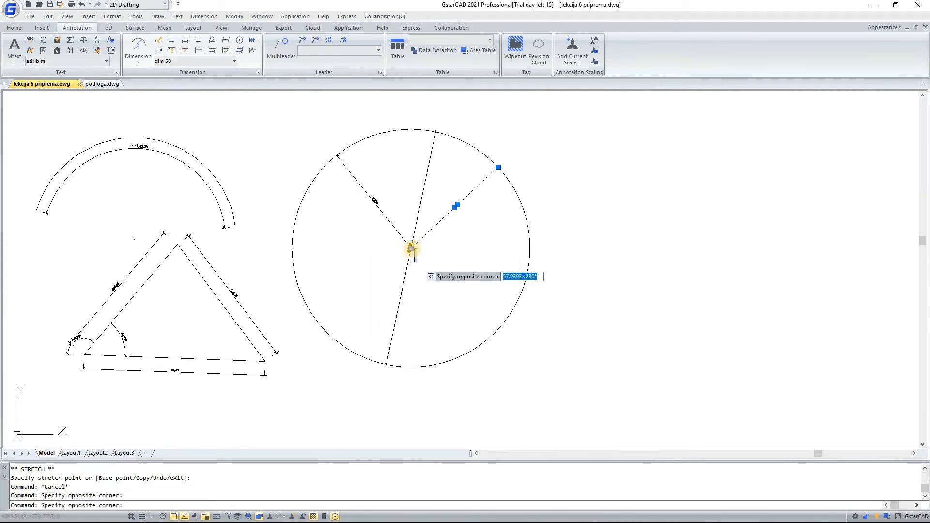
click(415, 261)
click(410, 248)
click(457, 278)
key(Escape)
scroll(478, 195, up, 2)
scroll(435, 224, down, 3)
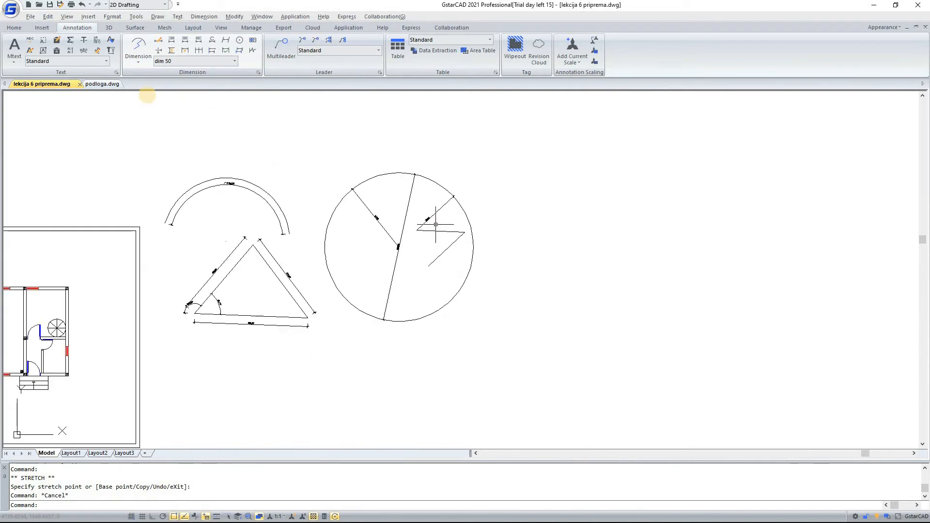
Add an ordinate dimension at the upper-right corner of the floor plan's drawing frame, with its leader pointing upward.
click(139, 57)
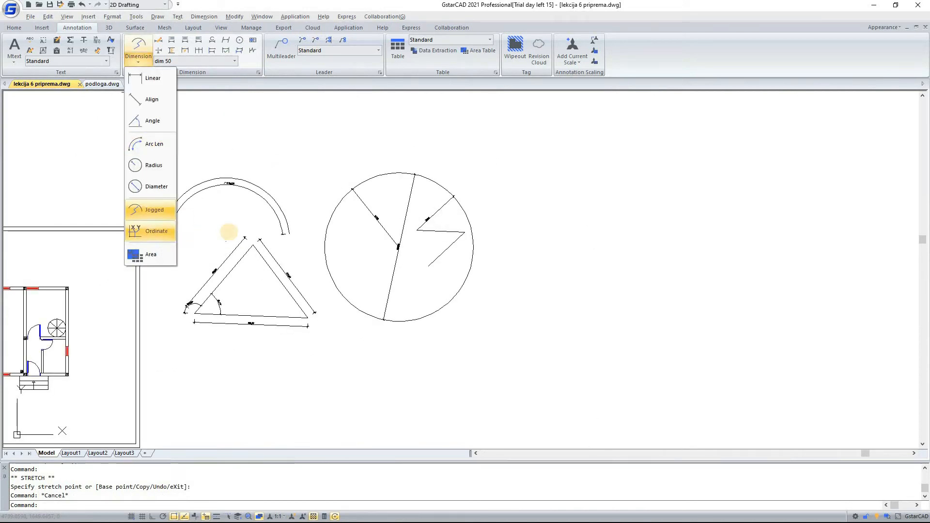
click(129, 226)
click(140, 202)
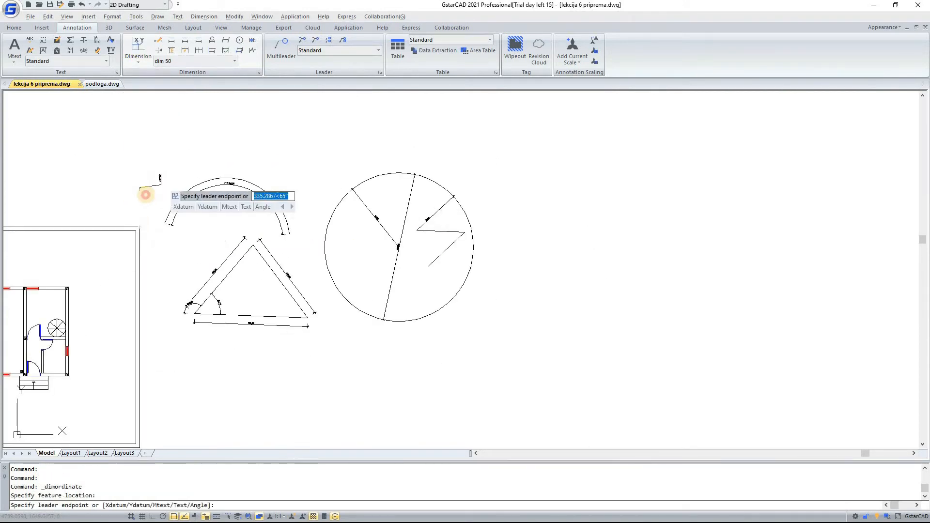
click(145, 195)
scroll(146, 195, up, 2)
scroll(145, 195, up, 5)
scroll(276, 193, down, 2)
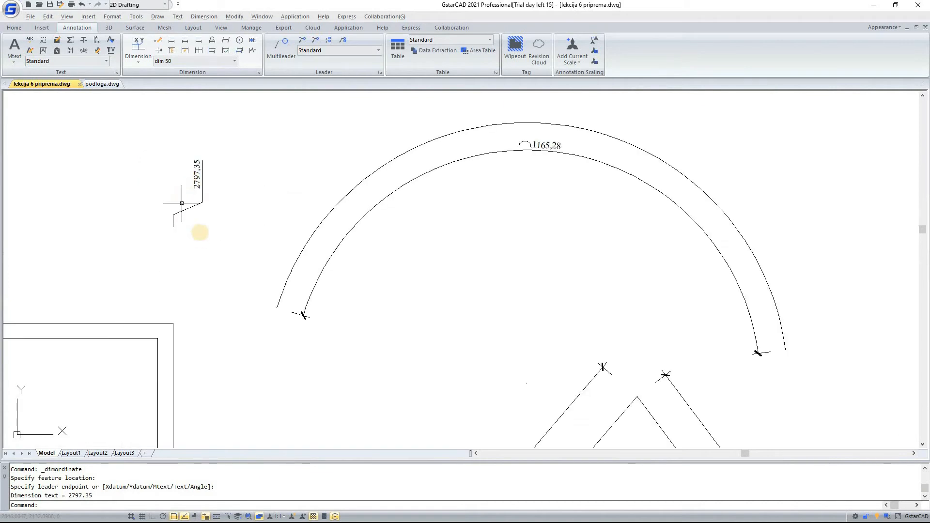
scroll(199, 204, down, 3)
scroll(194, 201, up, 4)
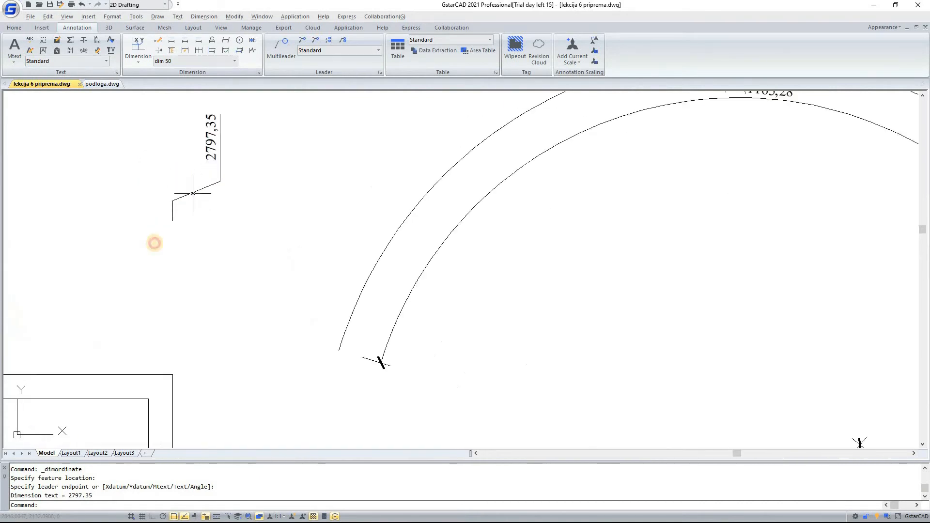
Select the ordinate dimension to examine its grips and the frame corner it refers to.
click(237, 157)
click(161, 242)
scroll(210, 166, up, 2)
scroll(213, 165, down, 2)
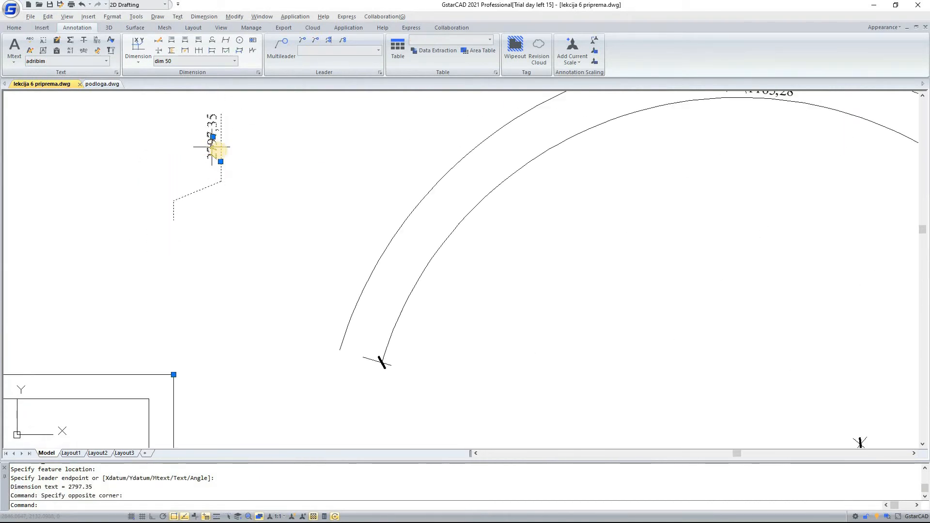
key(Escape)
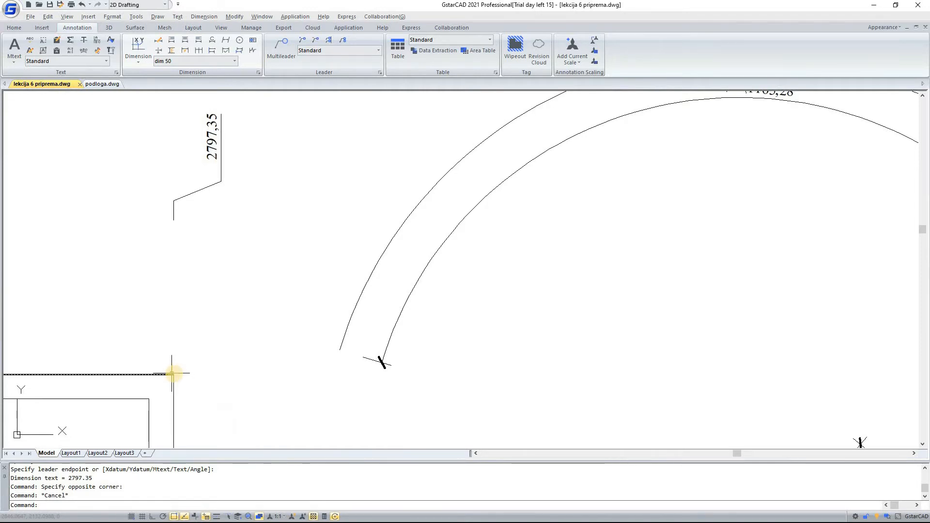
scroll(222, 291, down, 2)
mouse_move(212, 293)
middle_down()
mouse_move(278, 190)
mouse_move(269, 209)
middle_up()
scroll(298, 213, down, 4)
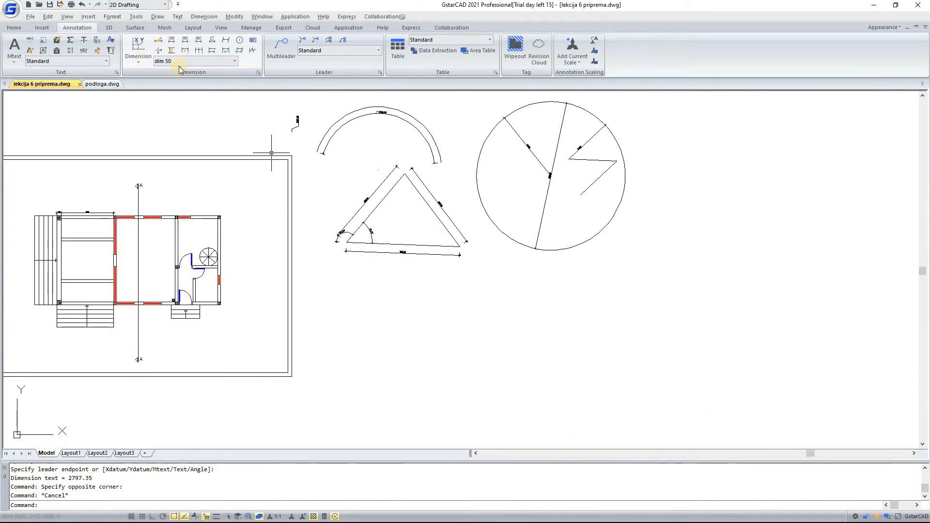
mouse_move(253, 296)
middle_down()
mouse_move(352, 295)
mouse_move(364, 334)
mouse_move(318, 340)
middle_up()
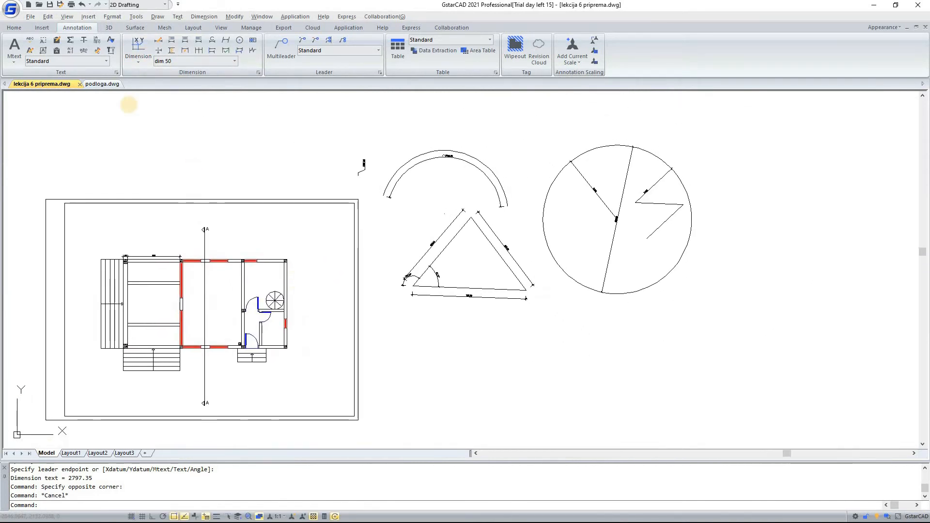
click(177, 58)
click(135, 58)
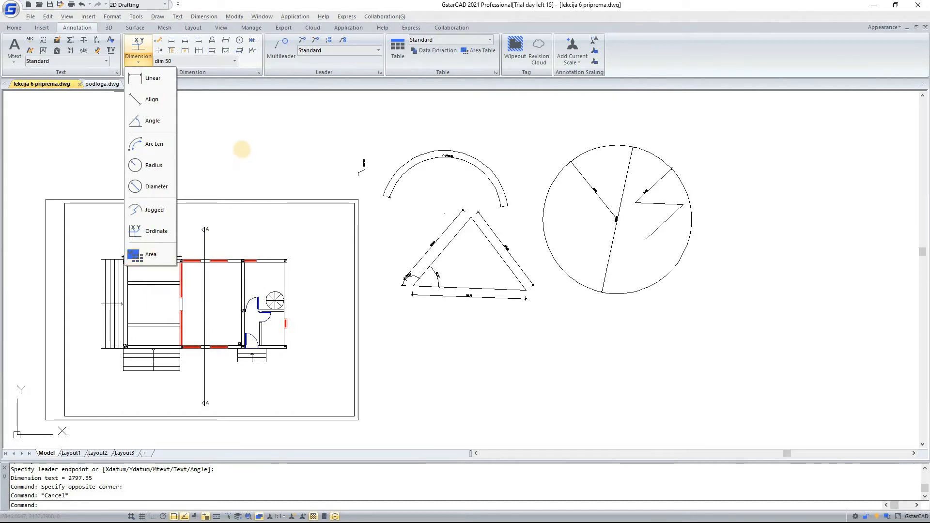
click(237, 150)
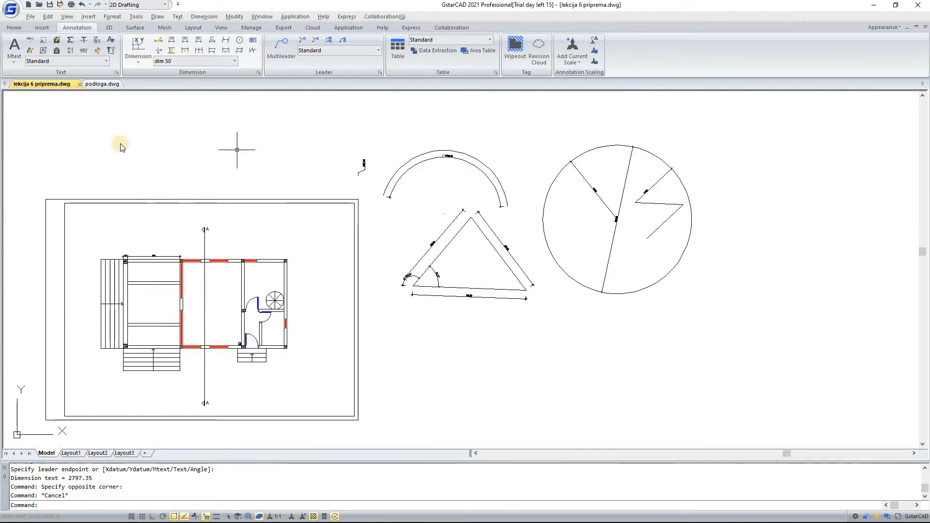
click(158, 44)
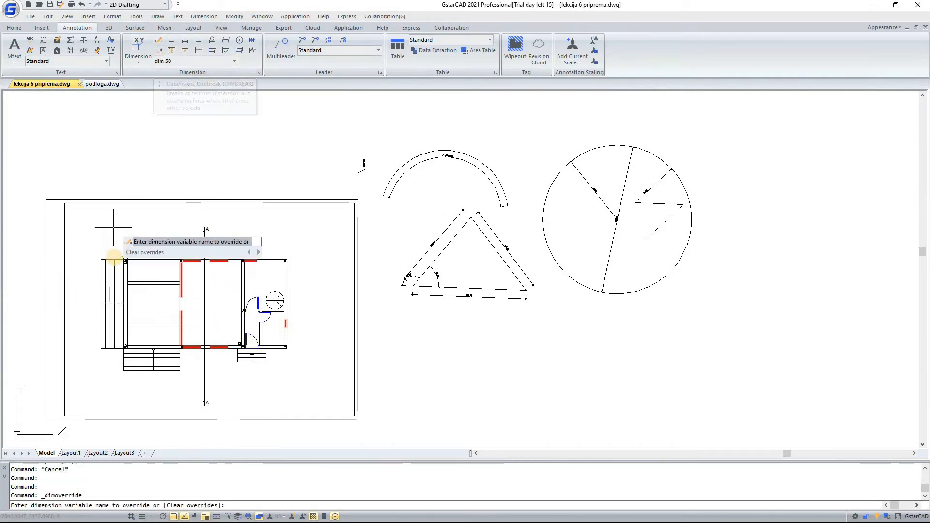
scroll(114, 257, up, 10)
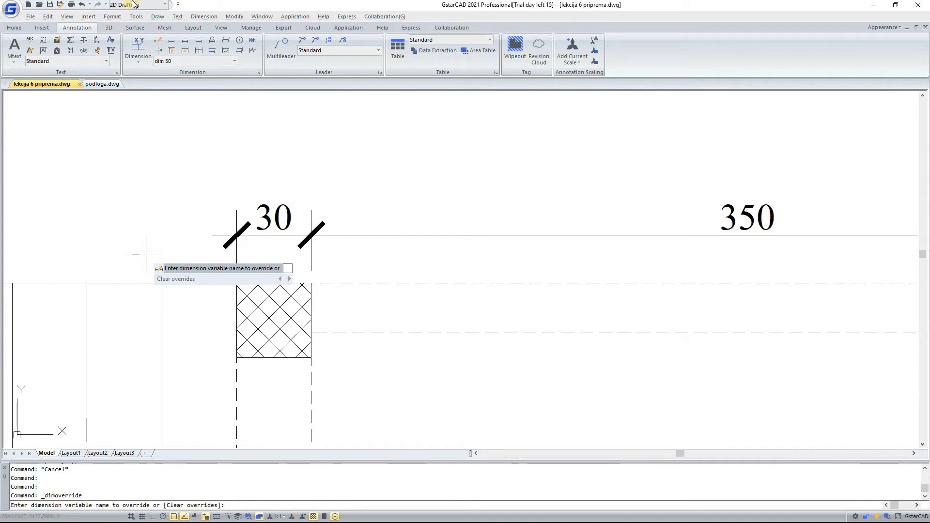
click(159, 42)
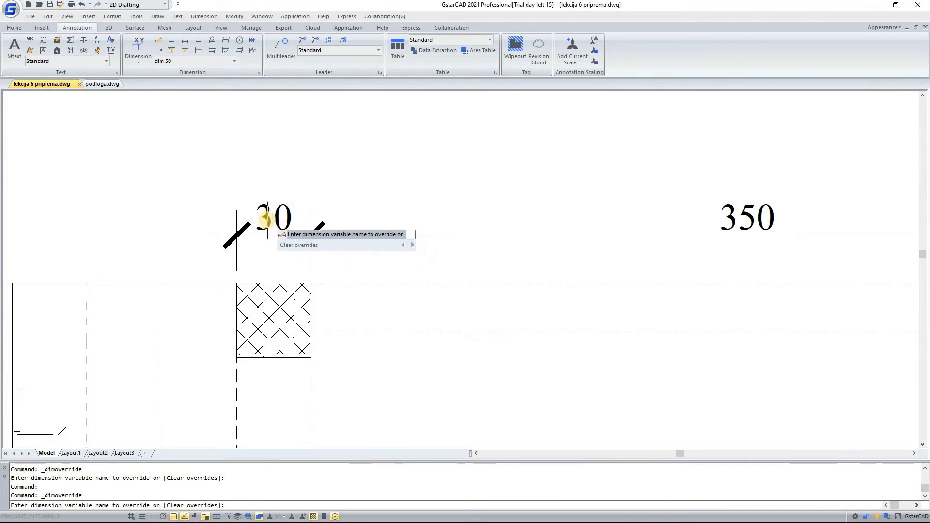
key(Escape)
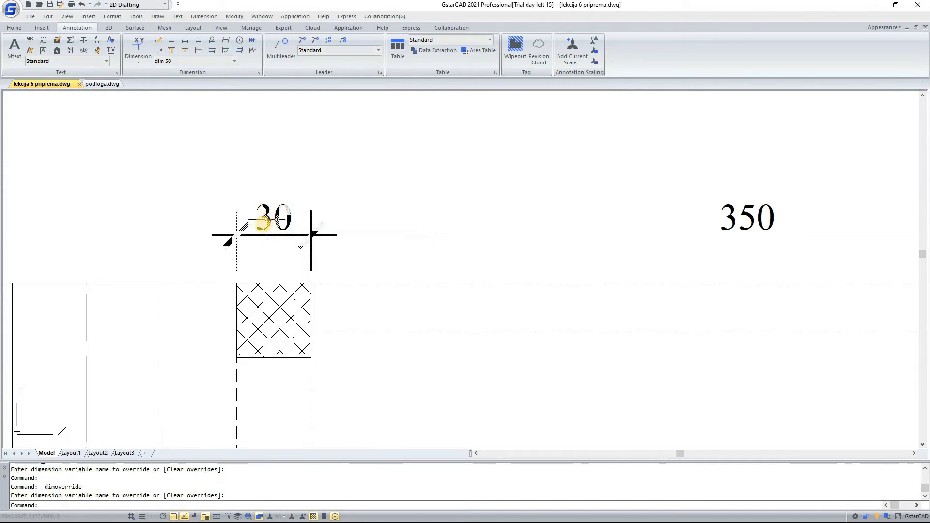
Try to override the 30 dimension above the hatched column with the value 100 using the dimension Override command.
click(159, 43)
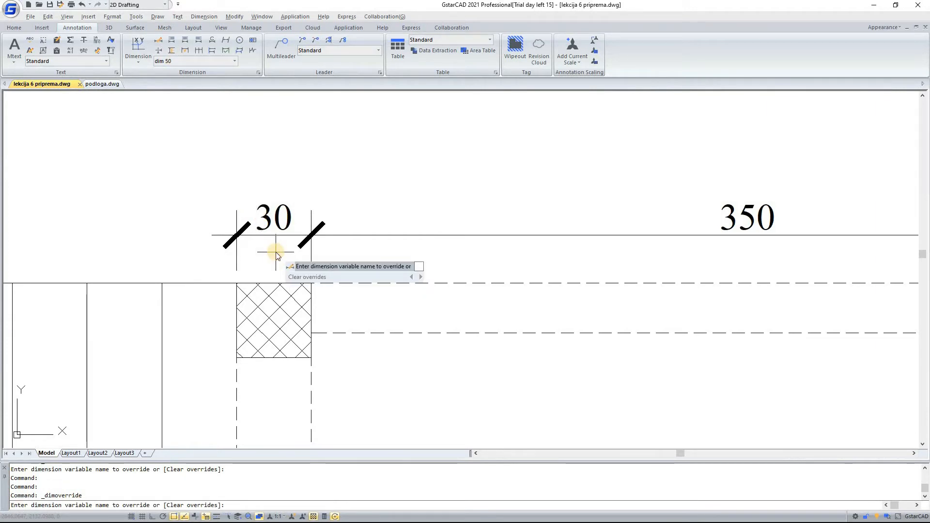
text(100)
key(Return)
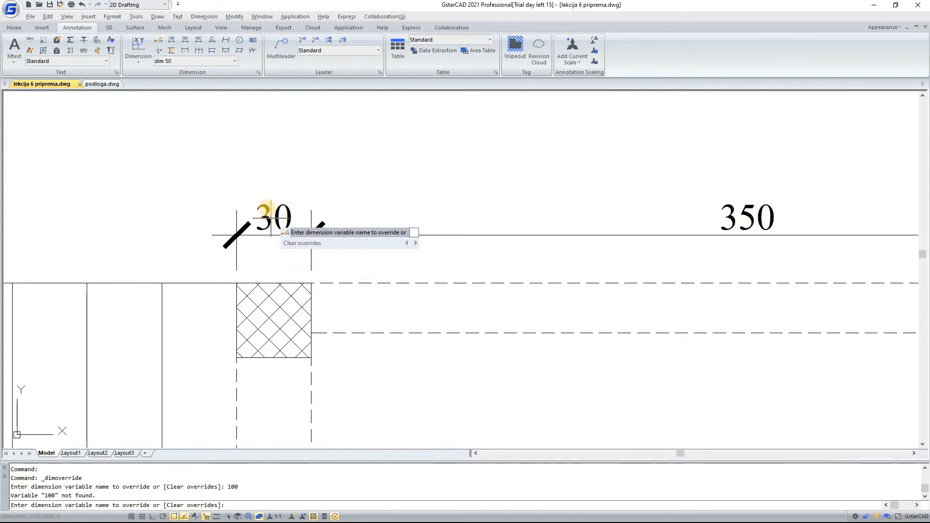
key(Escape)
double_click(267, 208)
key(Escape)
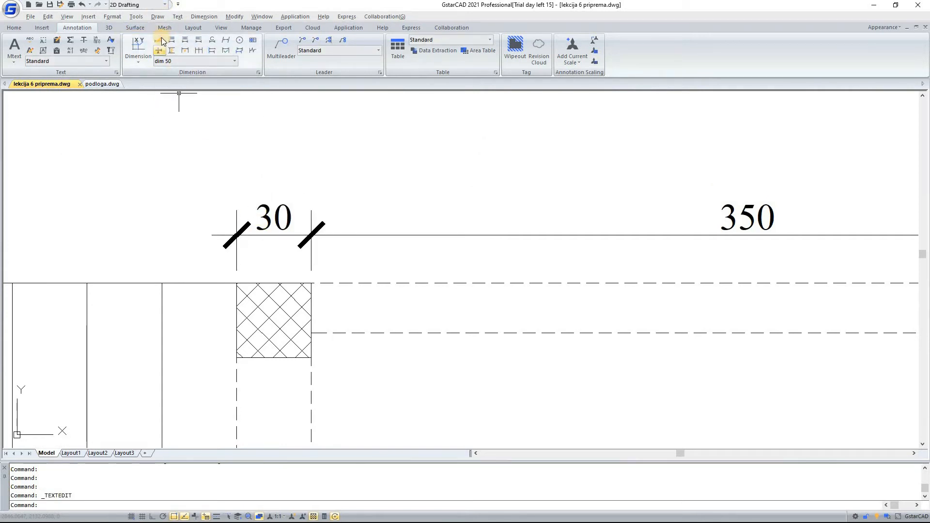
Replace the text of the 30 dimension above the hatched column with 100, and undo that edit.
double_click(265, 218)
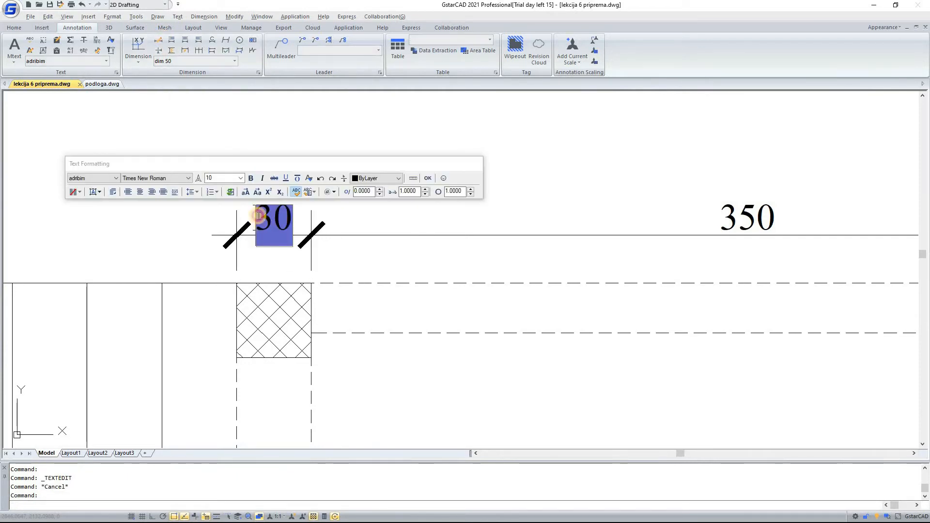
click(283, 216)
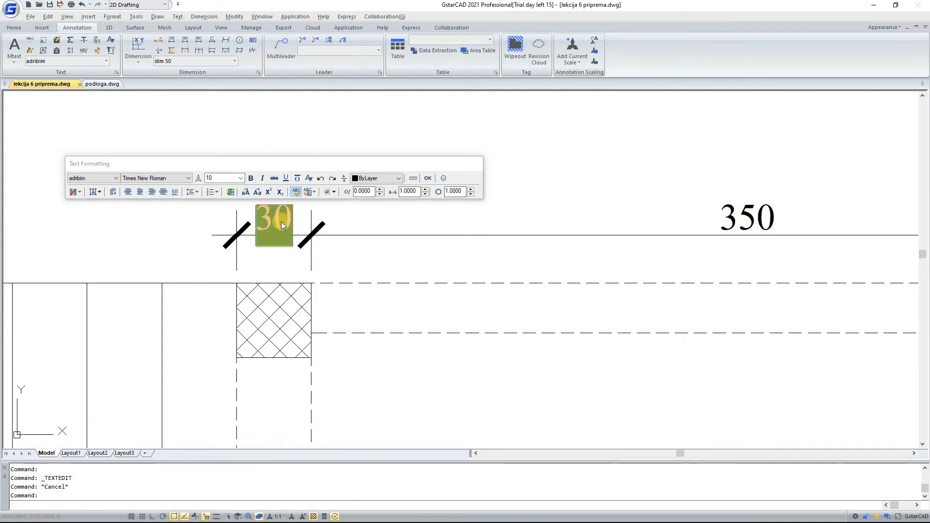
text(100)
click(359, 311)
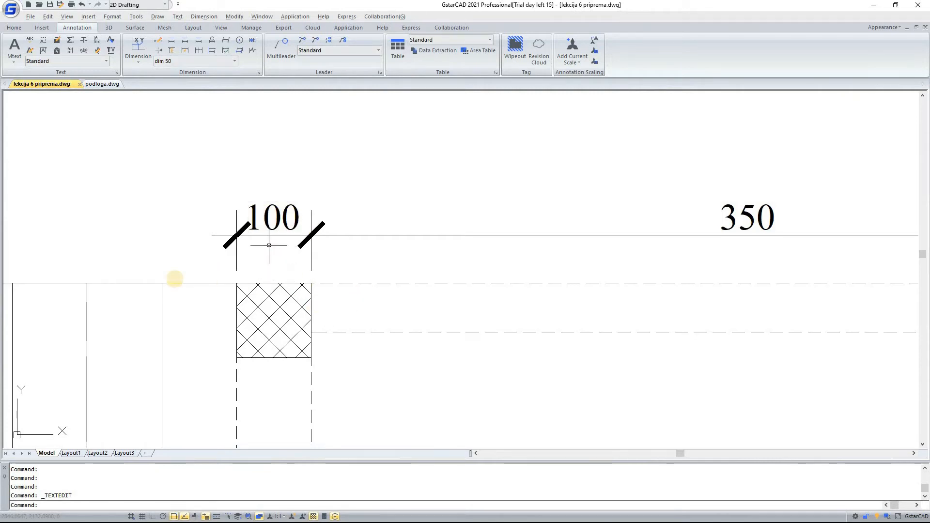
scroll(220, 224, down, 2)
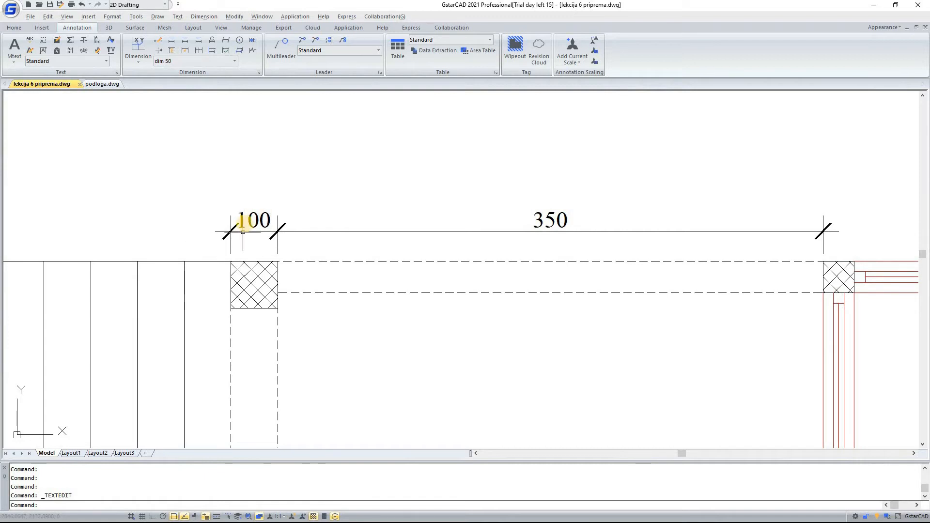
key(ctrl+z)
key(ctrl+z)
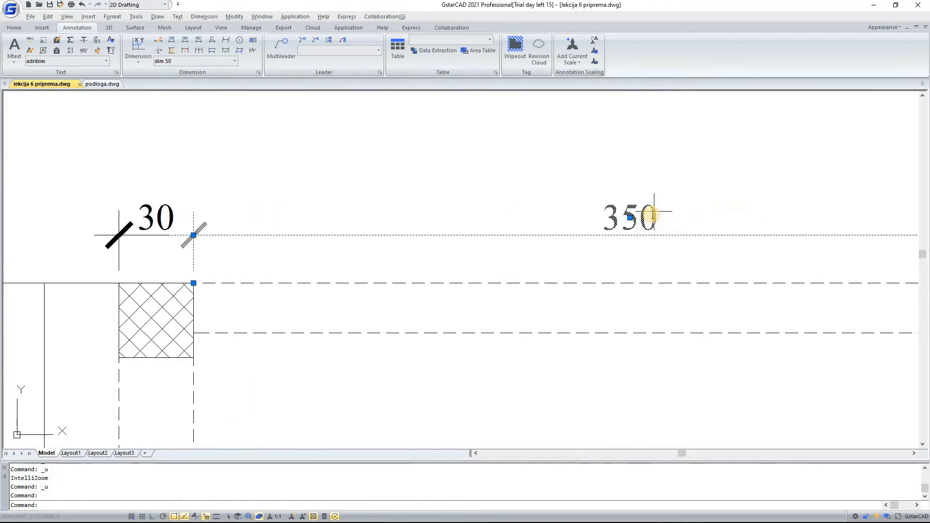
Append the suffix cm to the text of the 350 dimension.
double_click(654, 217)
text(m)
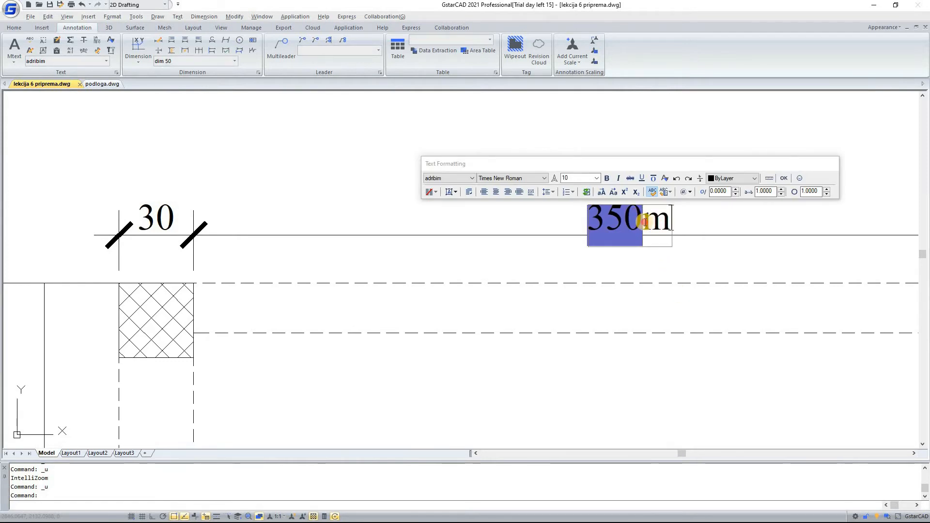
click(635, 308)
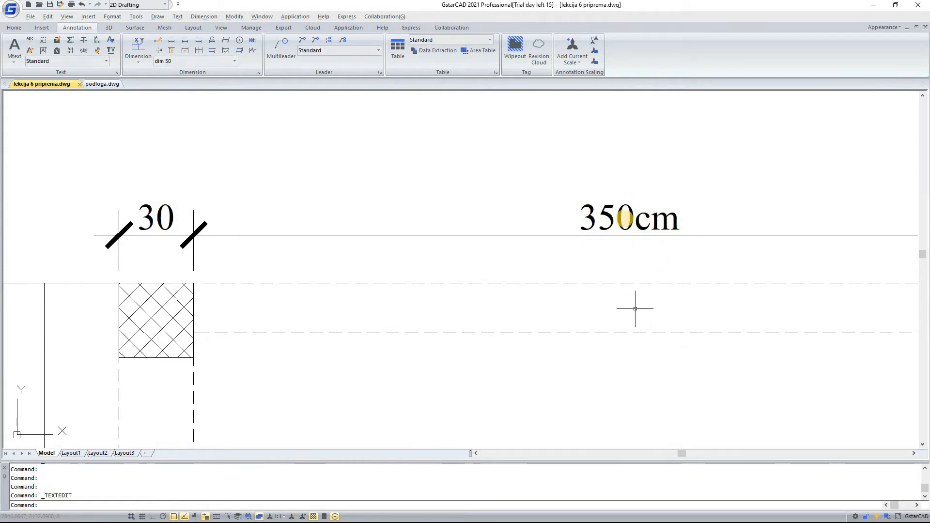
Replace the cm suffix of the 350 dimension with the word beam on a second text line.
double_click(624, 219)
click(582, 223)
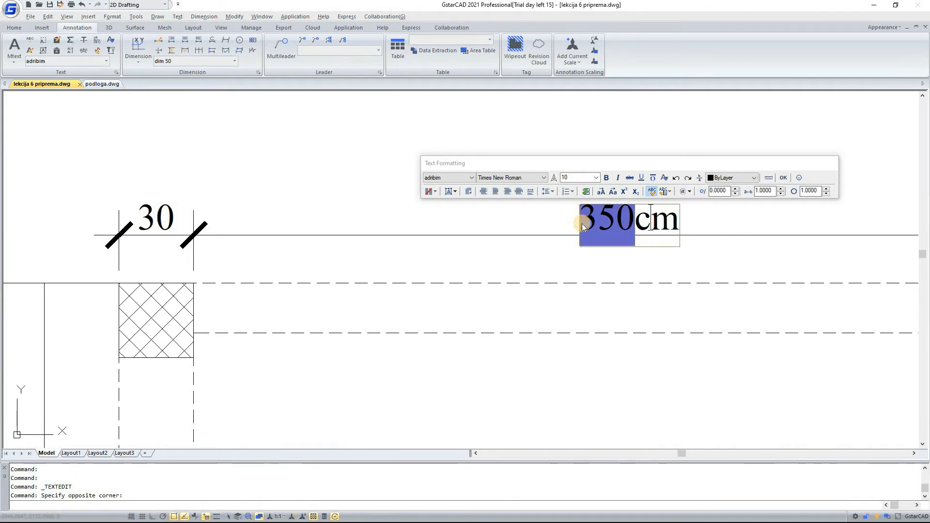
key(BackSpace)
key(Delete)
key(Return)
text(be)
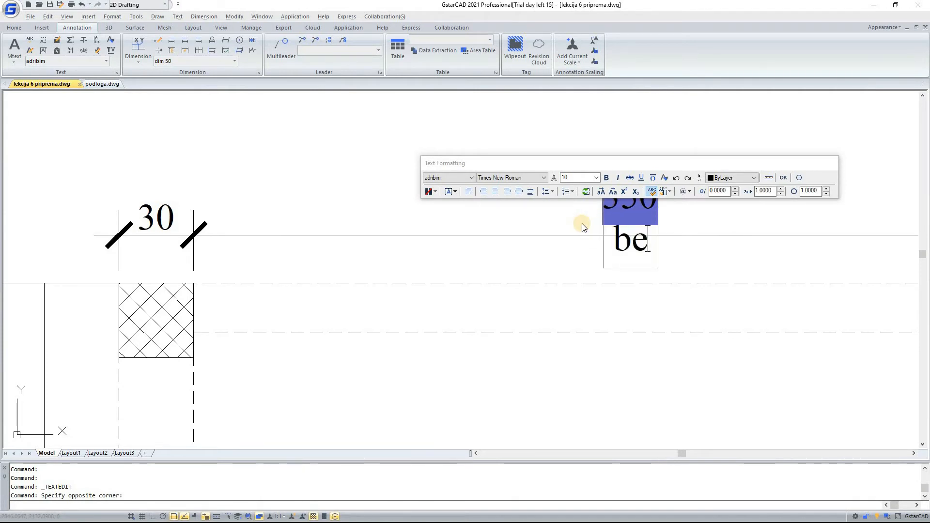
text(am)
click(627, 199)
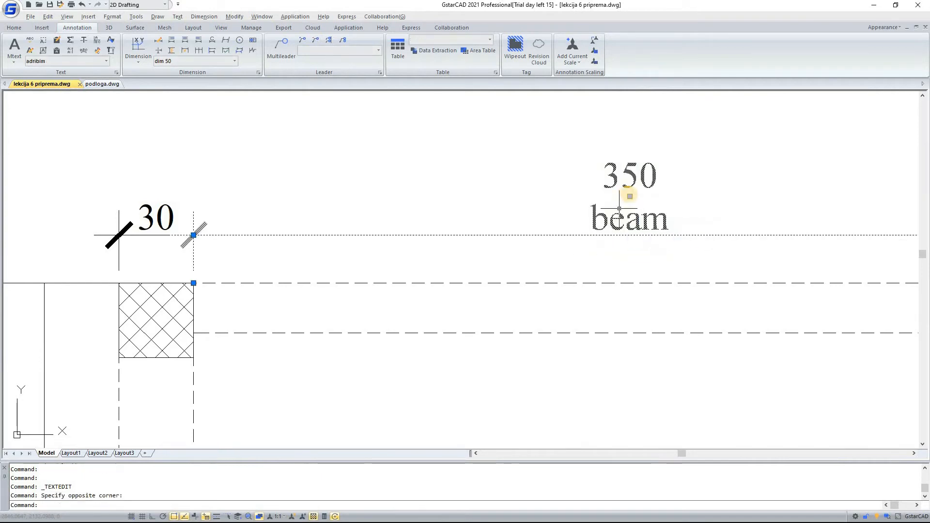
click(630, 196)
key(Escape)
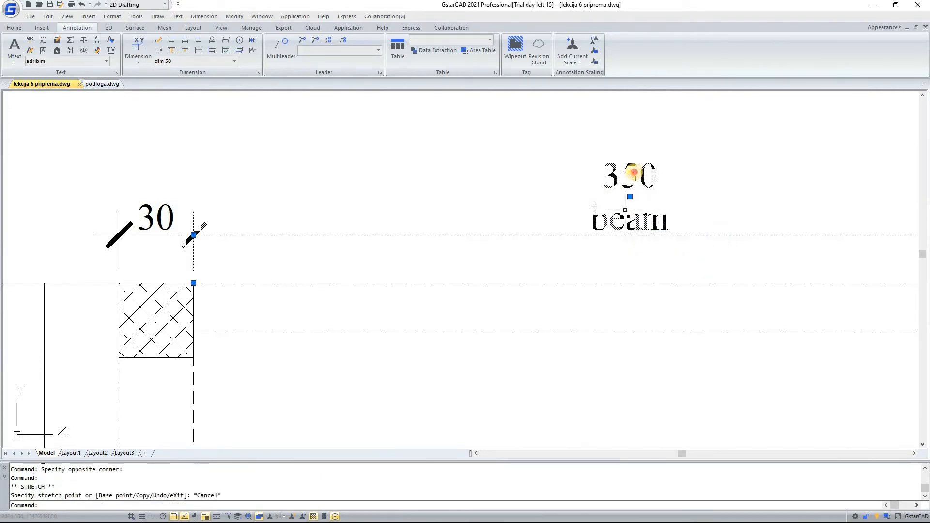
Undo the beam text edit and remove the cm suffix from the 350 dimension's text.
double_click(634, 172)
key(ctrl+z)
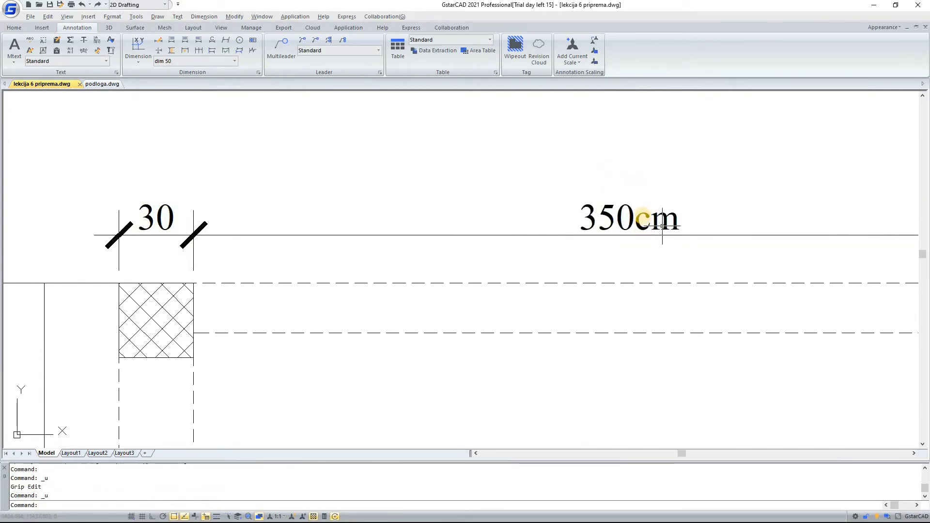
key(ctrl+z)
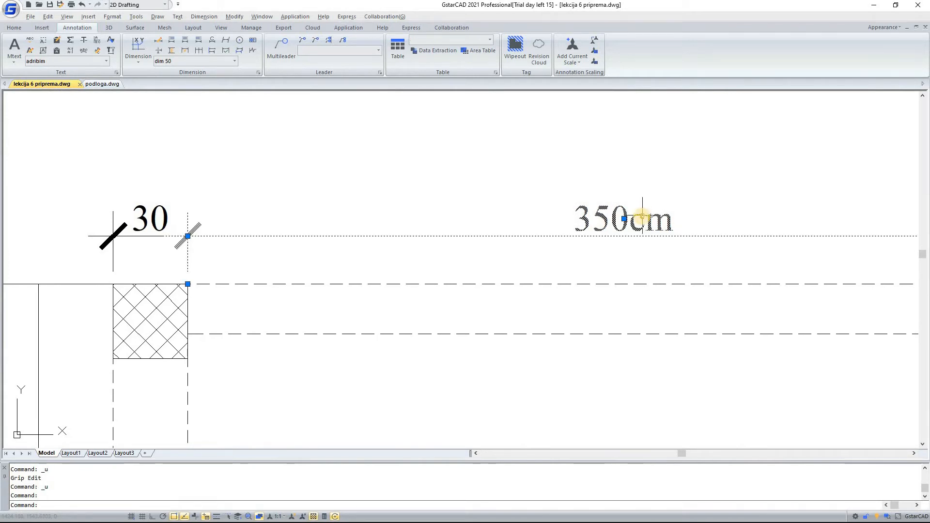
double_click(641, 217)
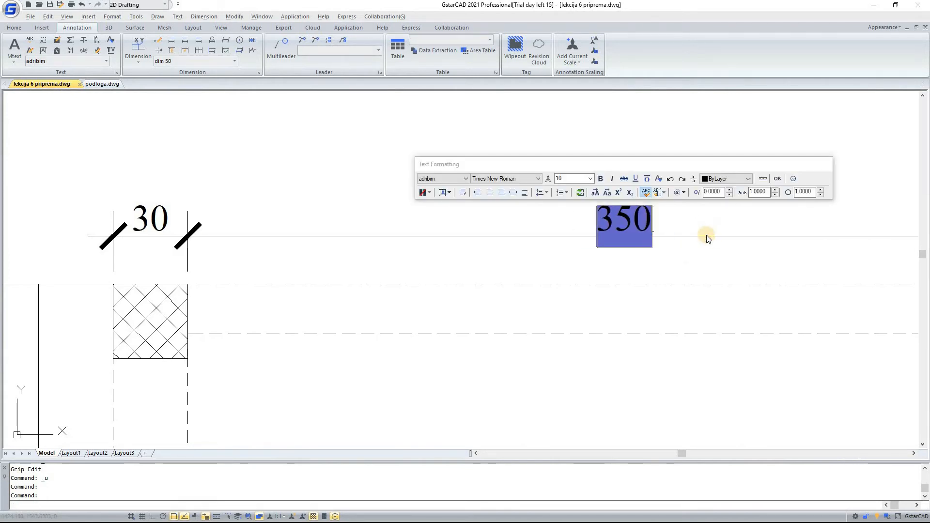
click(689, 246)
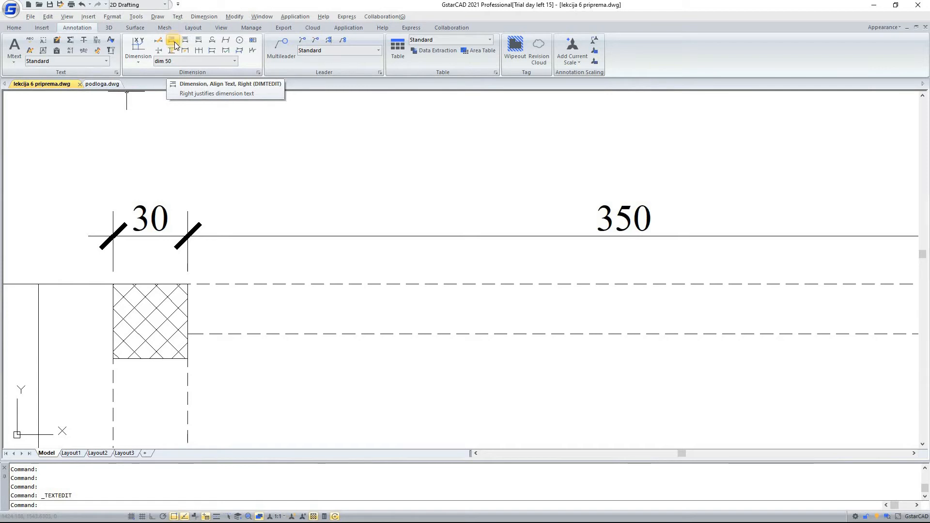
Right-justify the text of the 350 dimension along its dimension line.
click(173, 44)
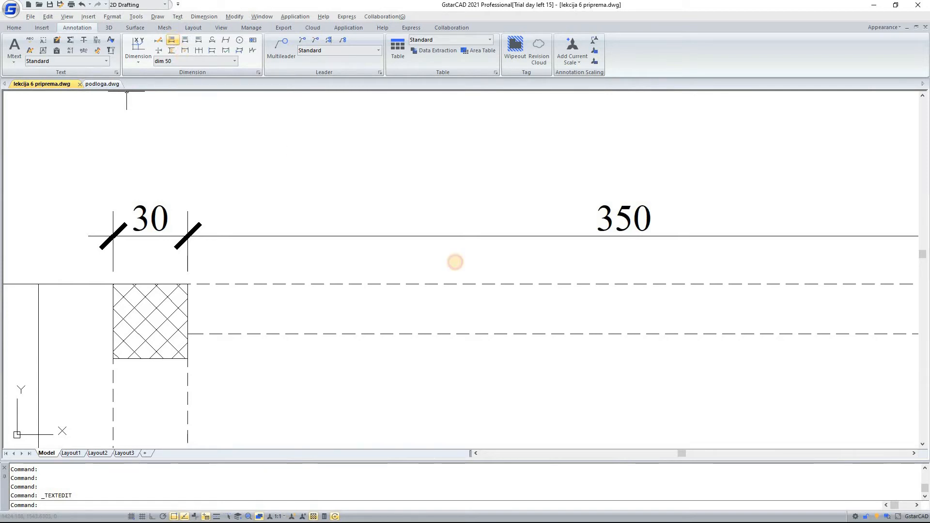
scroll(407, 251, down, 4)
click(404, 253)
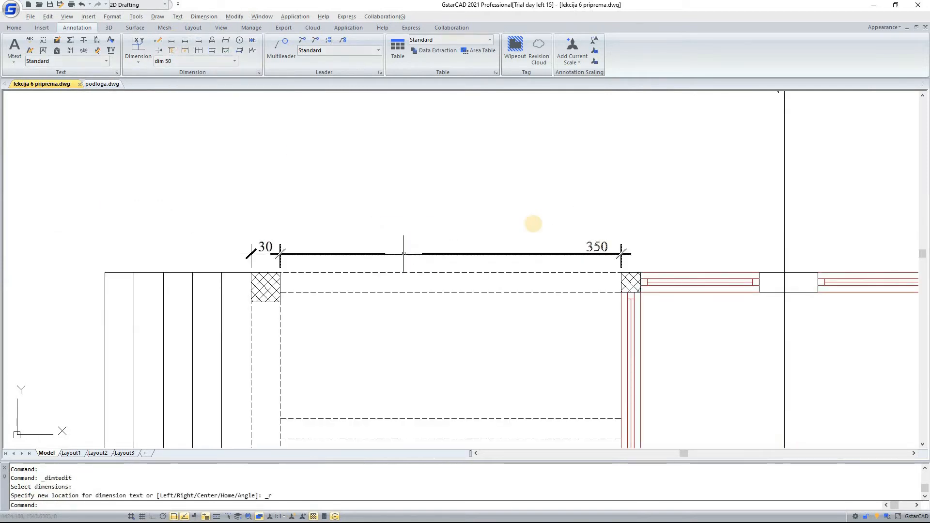
scroll(655, 241, up, 3)
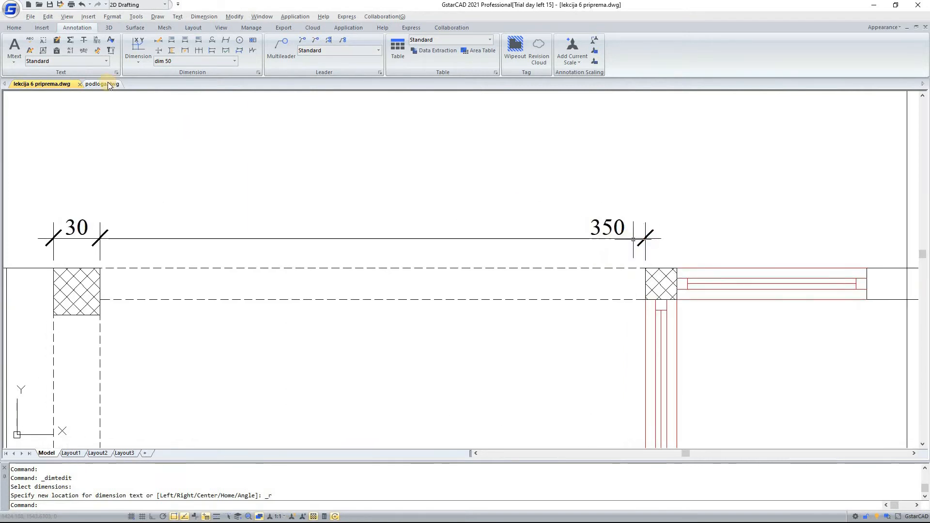
Center the text of the 350 dimension on its dimension line, and left-justify it.
scroll(627, 238, down, 3)
click(197, 39)
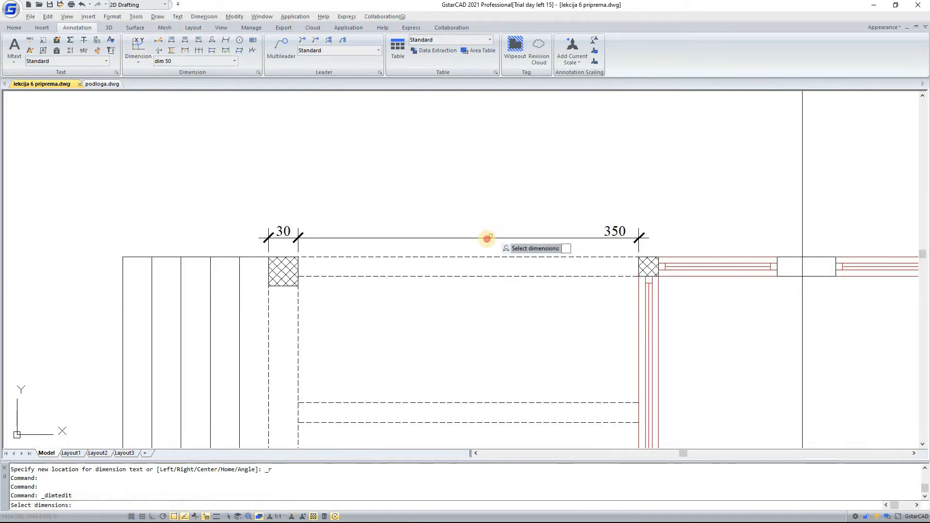
click(499, 238)
scroll(493, 238, up, 2)
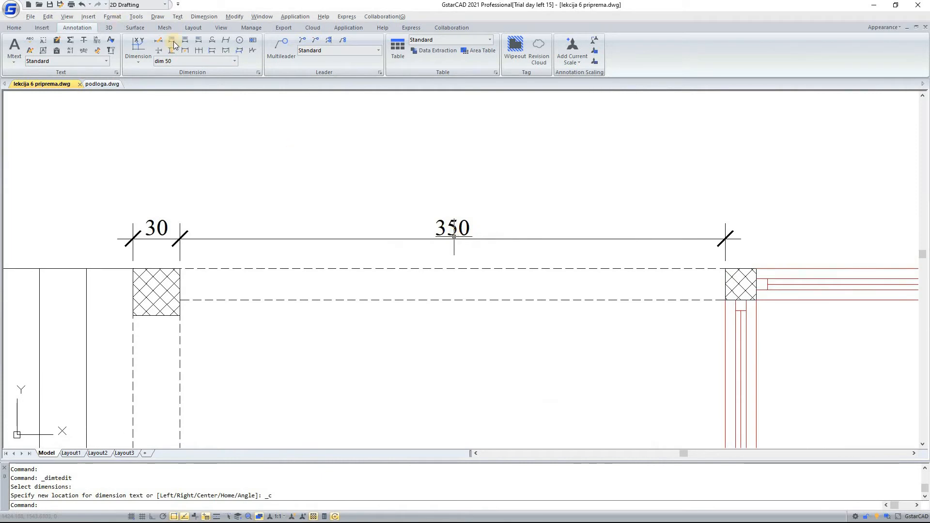
click(198, 40)
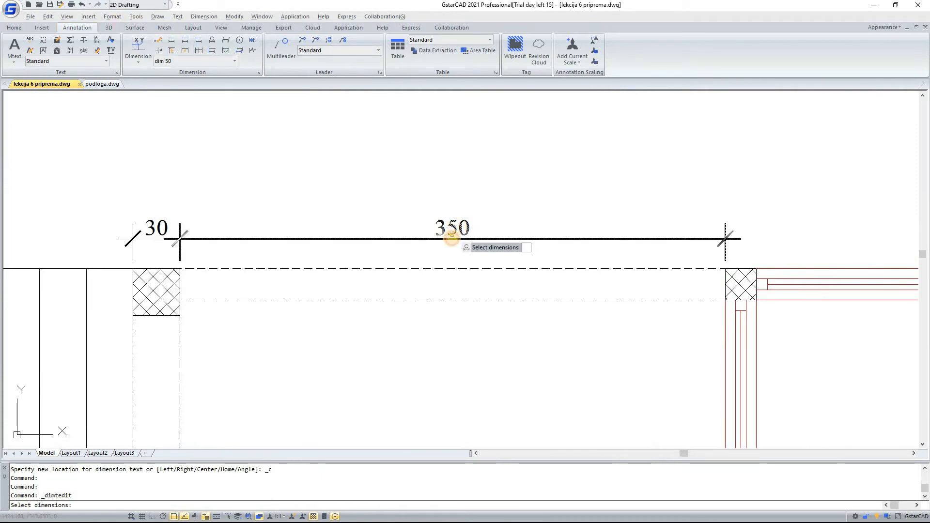
click(451, 238)
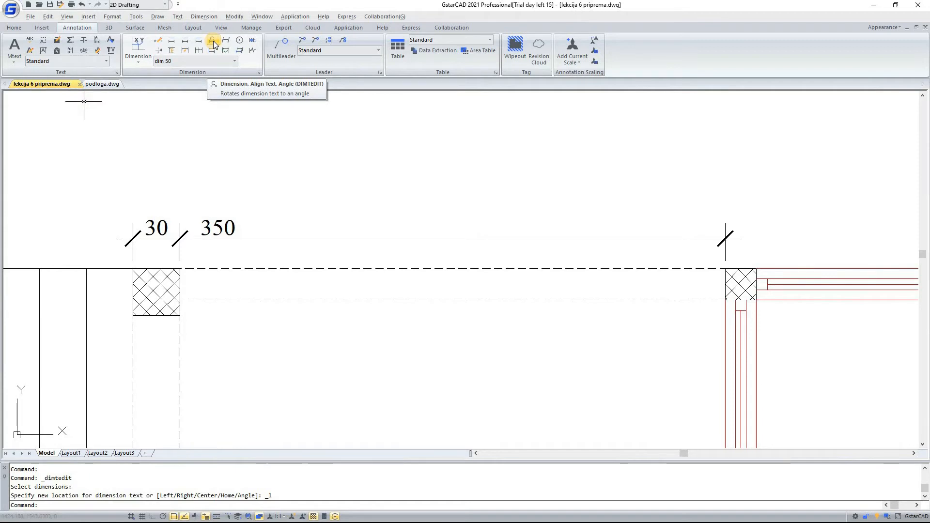
Rotate the text of the 350 dimension to an angle of 15 degrees, and undo the rotation.
click(213, 41)
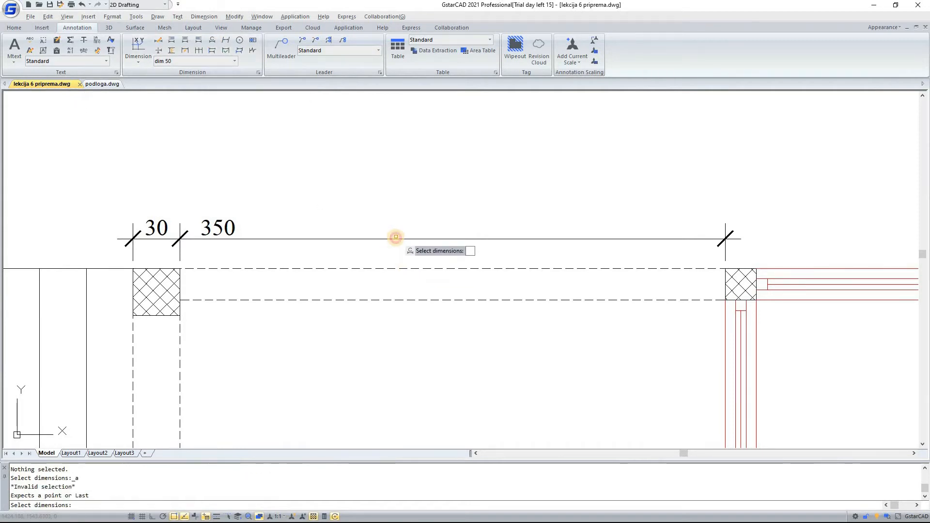
click(395, 237)
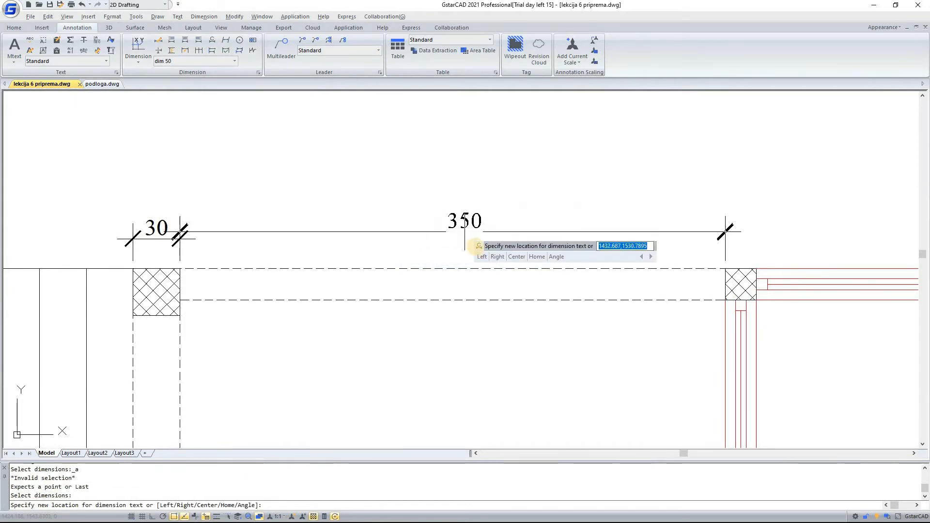
text(angl)
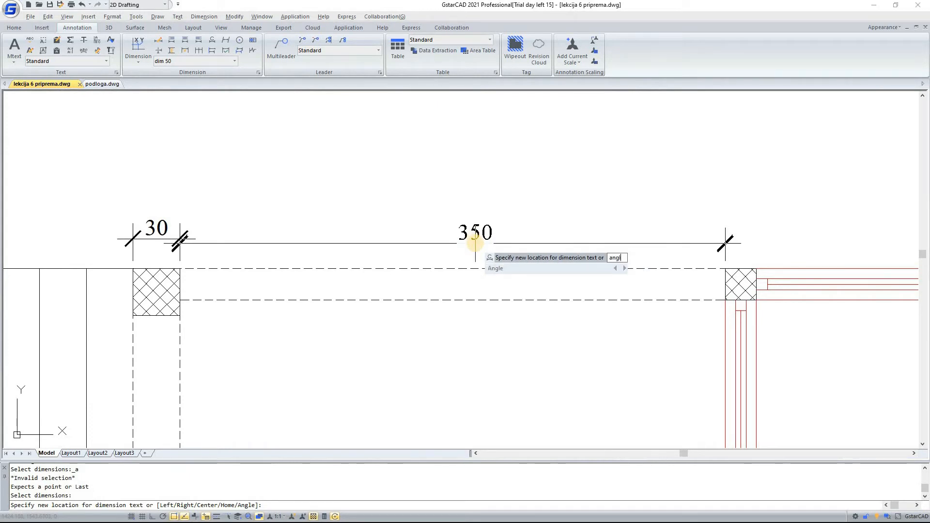
key(Return)
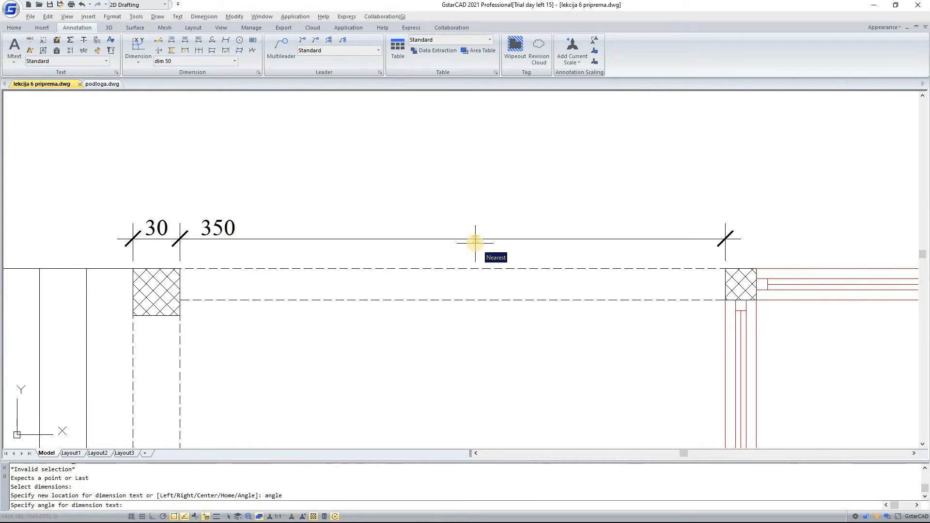
text(15)
key(Return)
scroll(191, 251, up, 4)
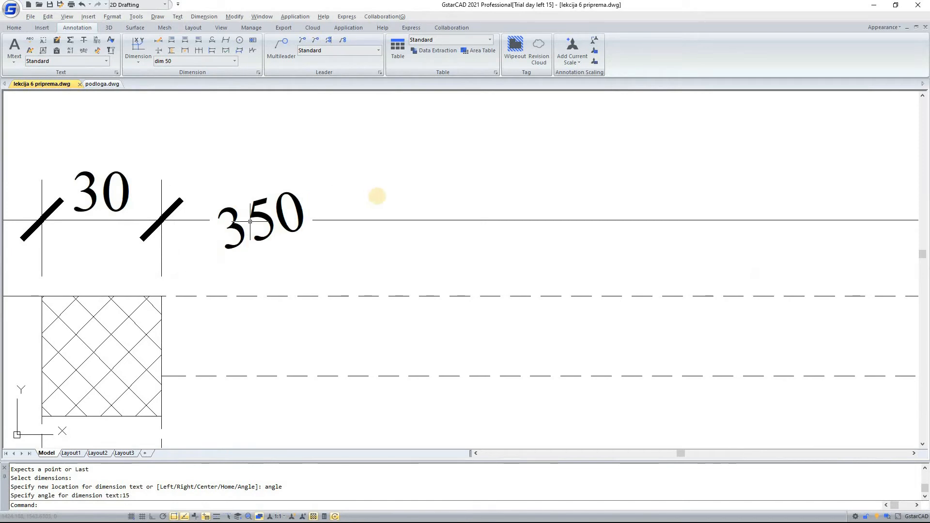
key(ctrl+z)
click(226, 41)
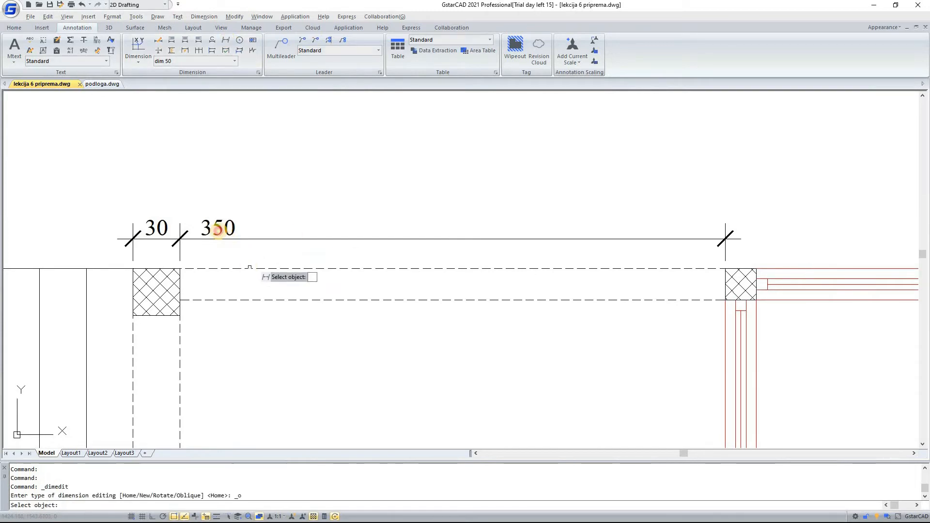
click(218, 229)
key(Return)
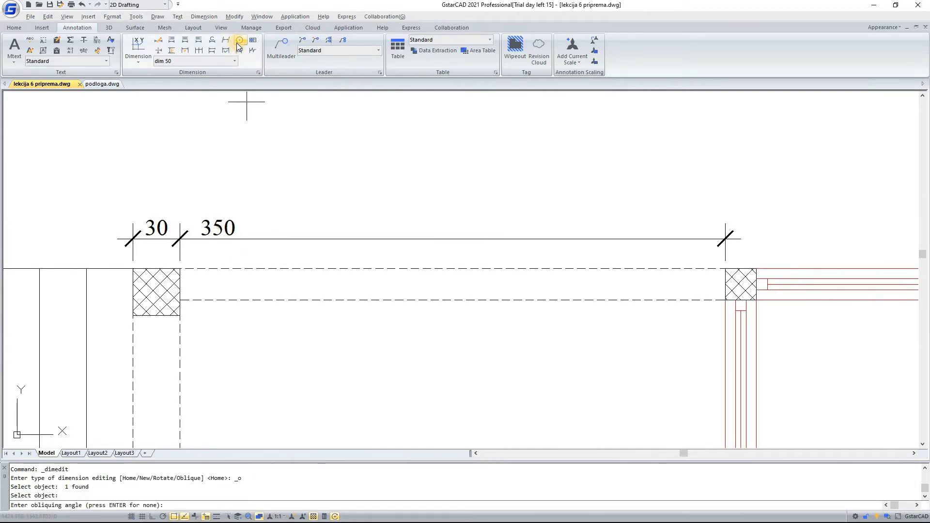
key(Escape)
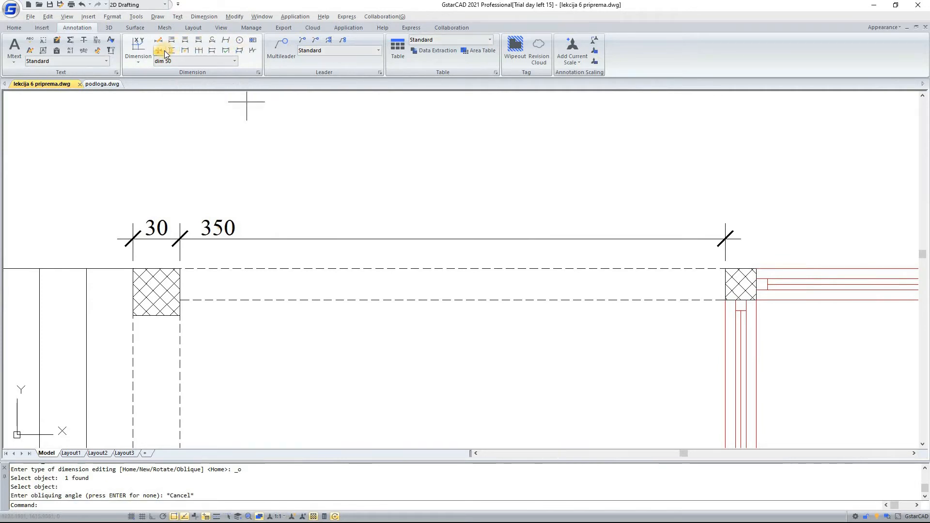
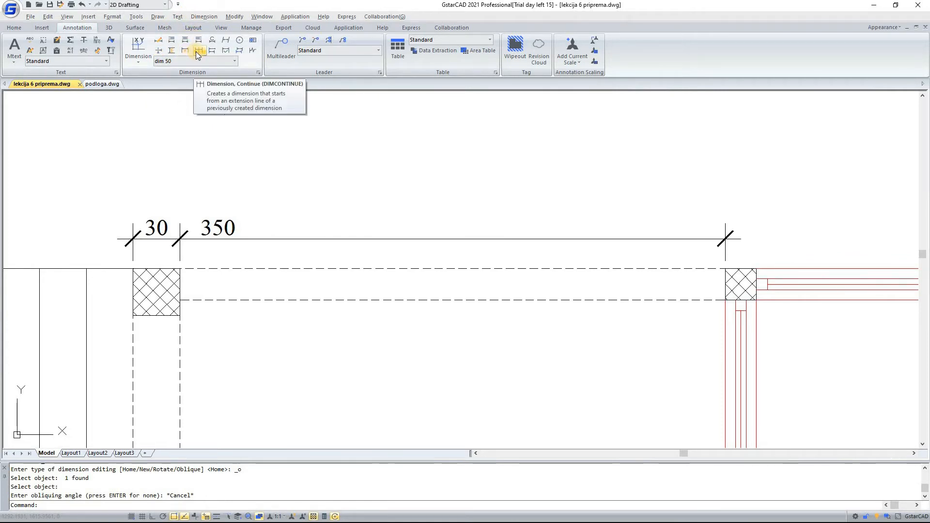
click(198, 51)
scroll(406, 260, down, 3)
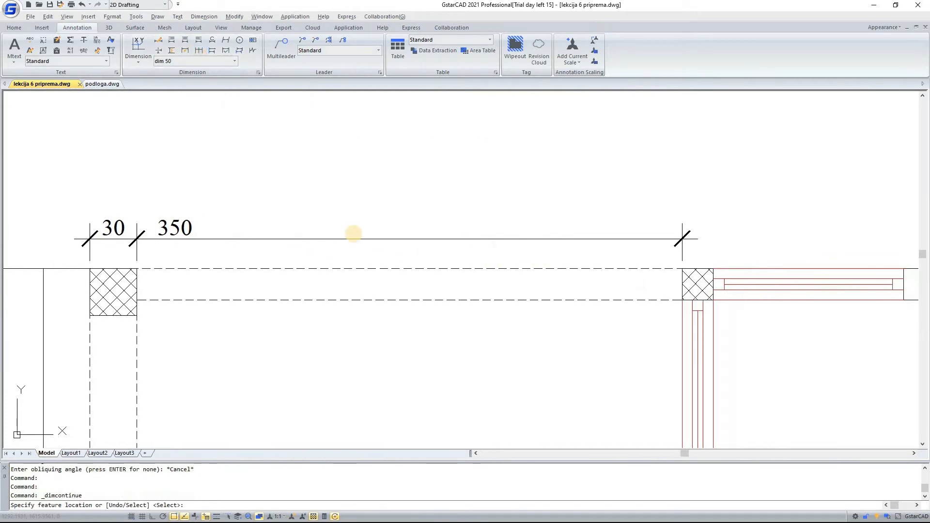
scroll(387, 223, down, 5)
scroll(394, 235, up, 3)
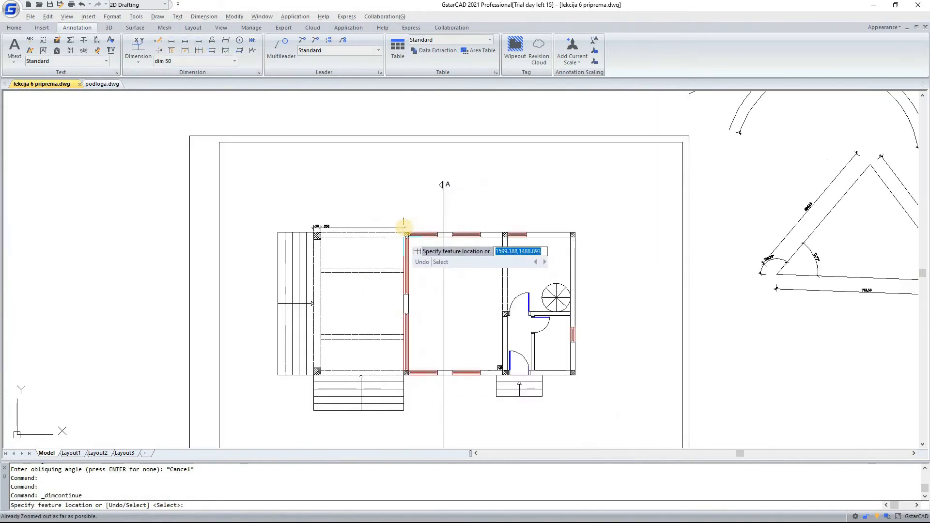
key(Escape)
key(Escape)
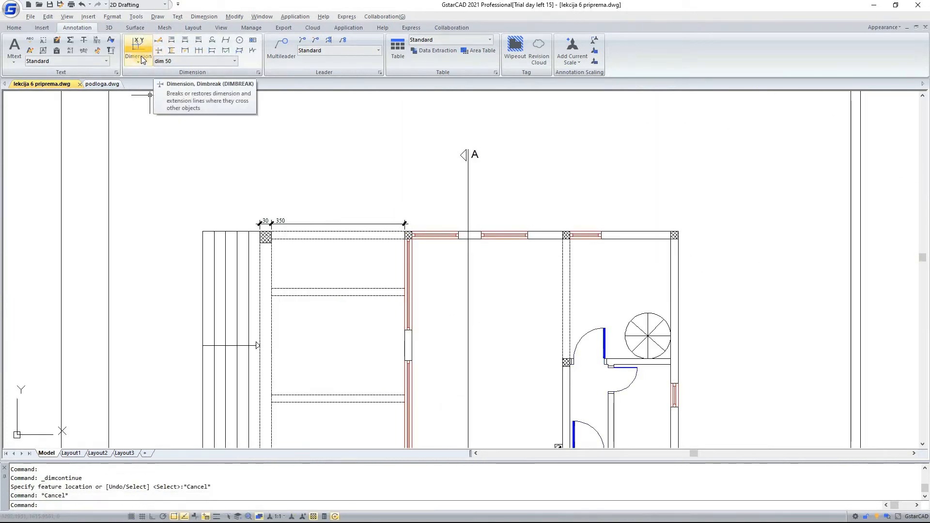
Add a linear dimension across the hatched column at the right end of the 350 span, in line with the existing dimension row.
click(138, 59)
click(147, 78)
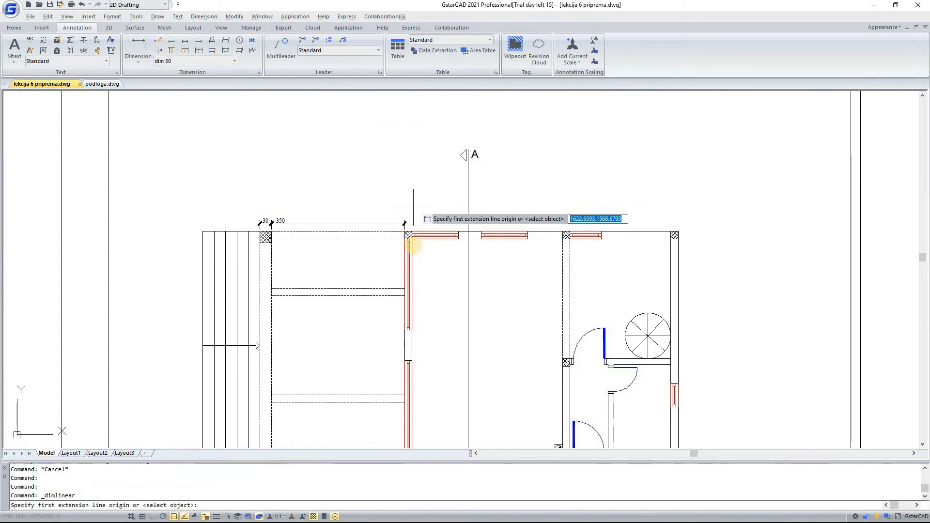
scroll(420, 247, up, 5)
click(422, 256)
click(454, 256)
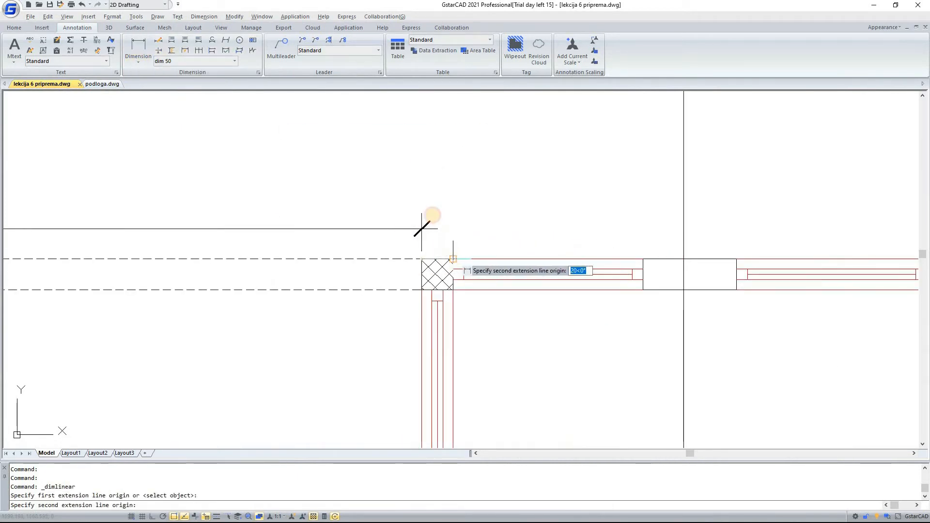
click(451, 230)
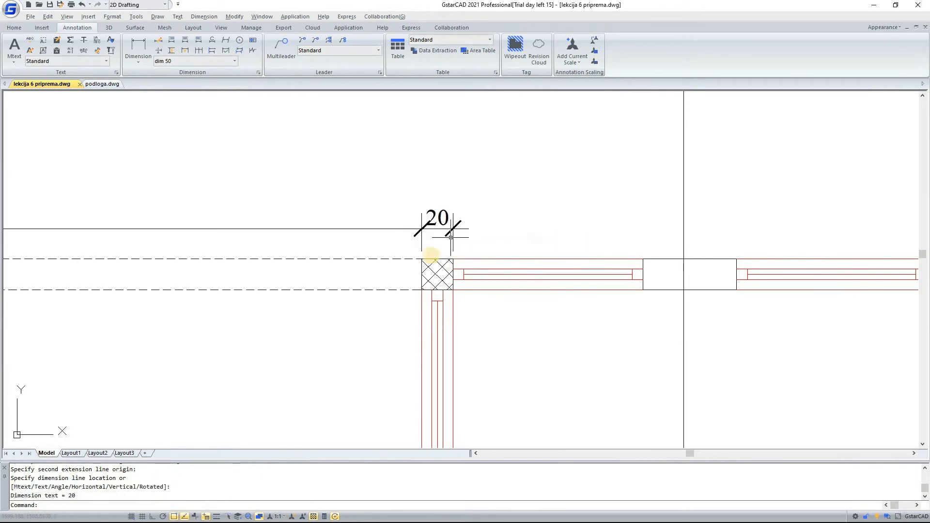
Continue the dimension row rightward along the upper wall, through both edges of the next hatched column and the corner column.
scroll(437, 260, up, 4)
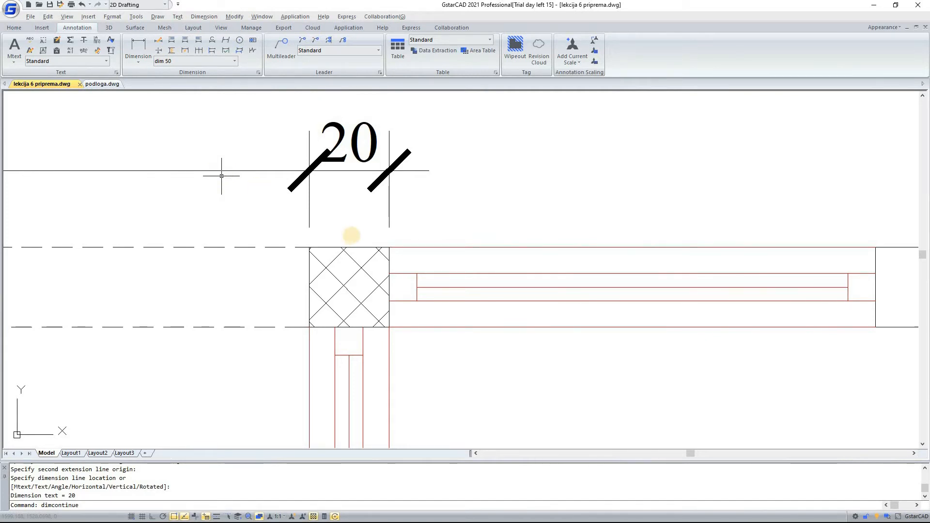
scroll(369, 220, down, 2)
middle_drag(601, 230, 435, 203)
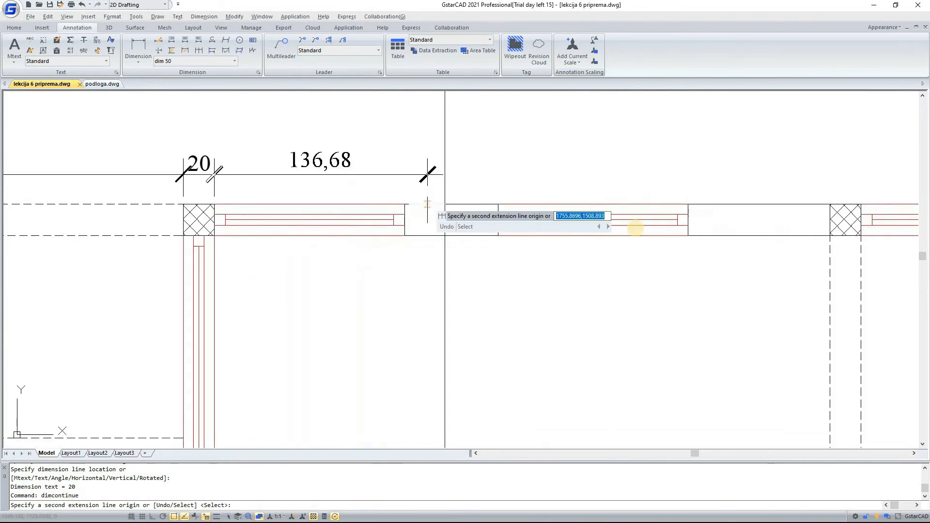
scroll(427, 203, down, 2)
scroll(701, 204, up, 2)
click(684, 208)
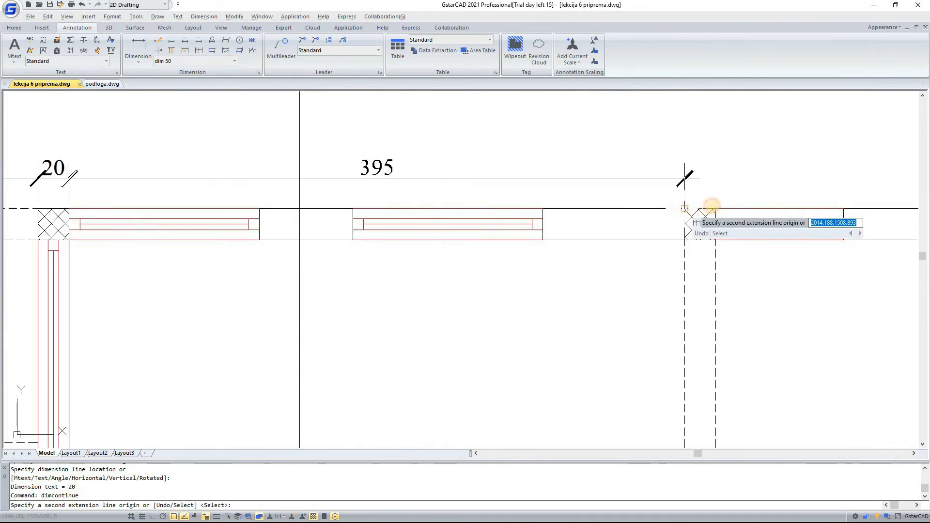
click(715, 208)
middle_drag(714, 191, 369, 209)
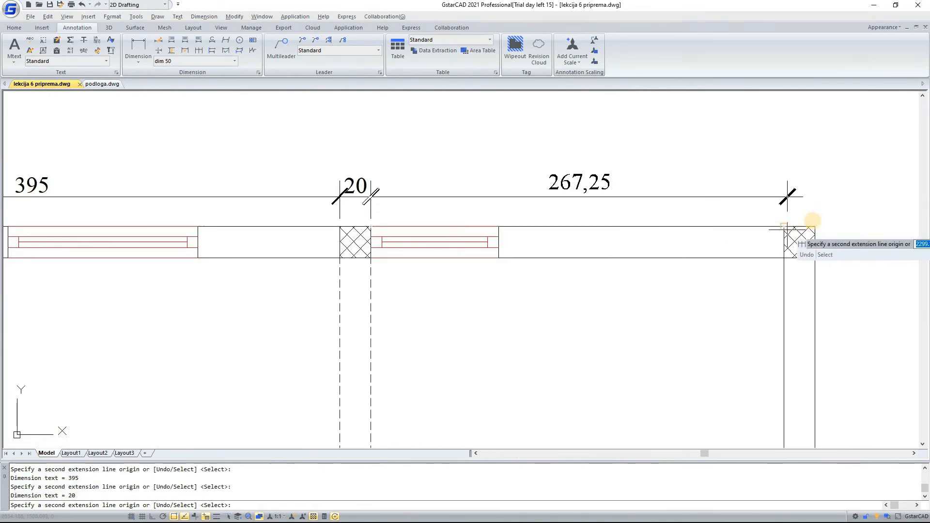
click(785, 227)
click(814, 222)
key(Escape)
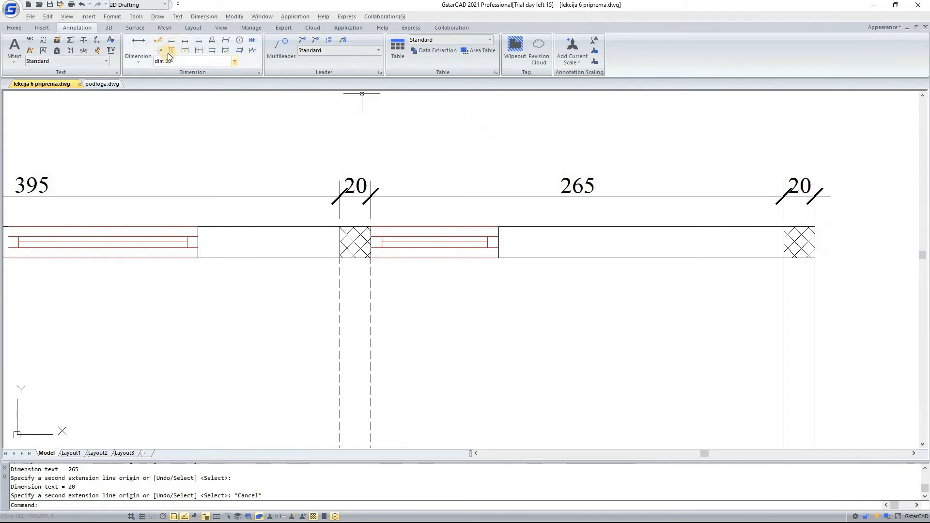
Add a linear dimension in a second row above the first, from the upper wall's right corner to the near edge of the rightmost window.
click(170, 51)
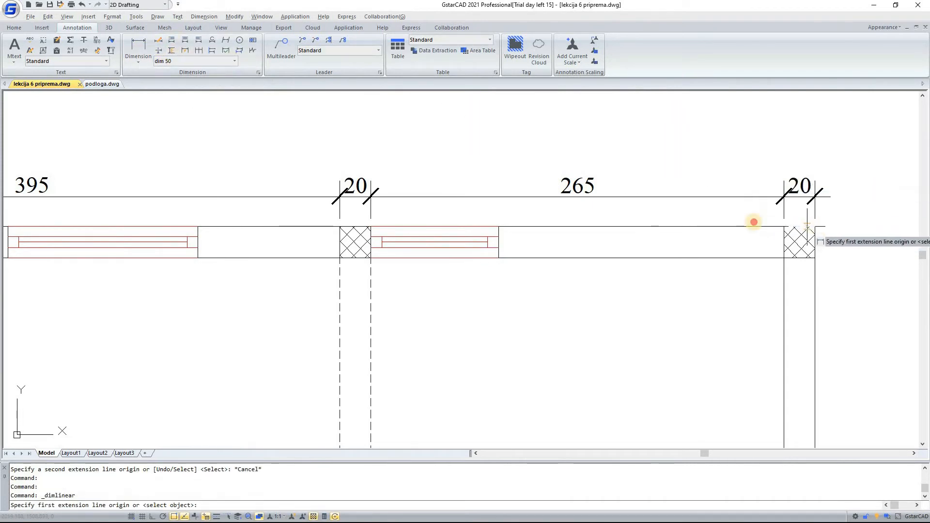
click(815, 226)
click(499, 227)
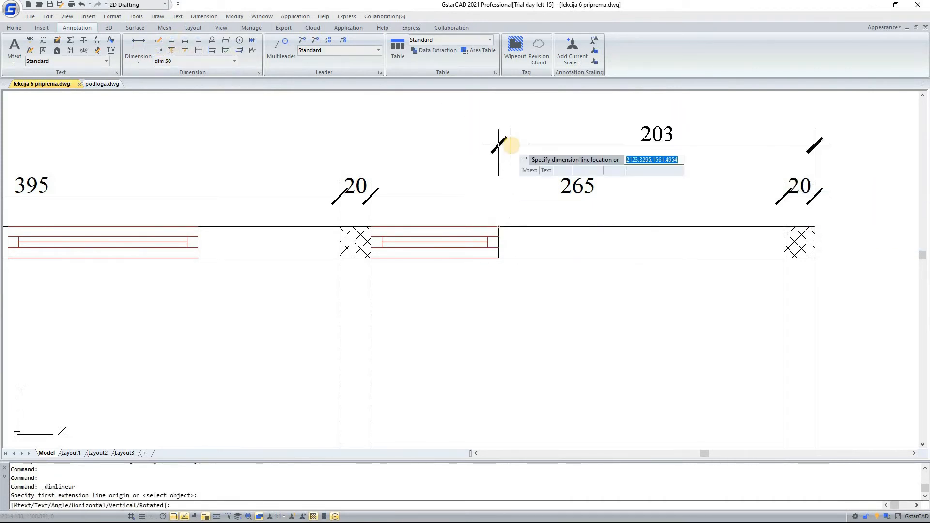
click(510, 144)
Continue the second dimension row leftward through every window and column edge of the upper wall to the outer edge of the leftmost column.
click(198, 50)
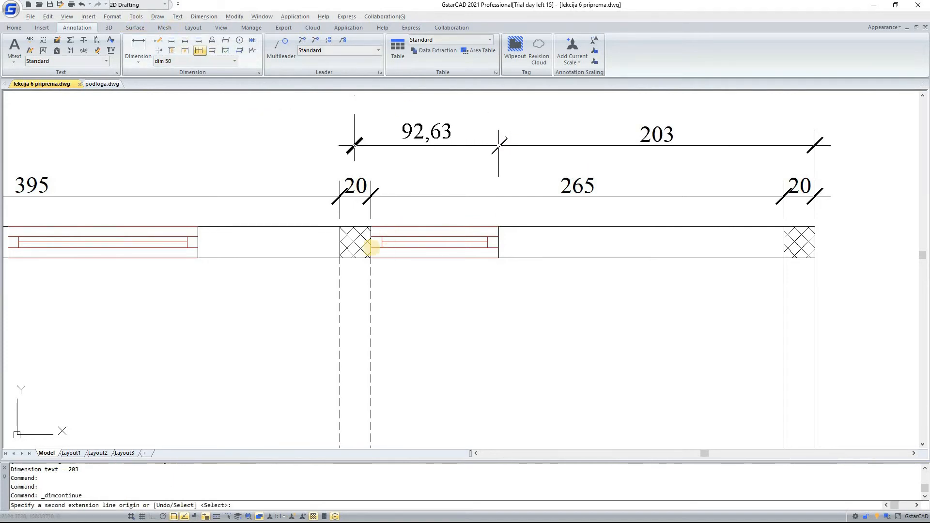
click(371, 227)
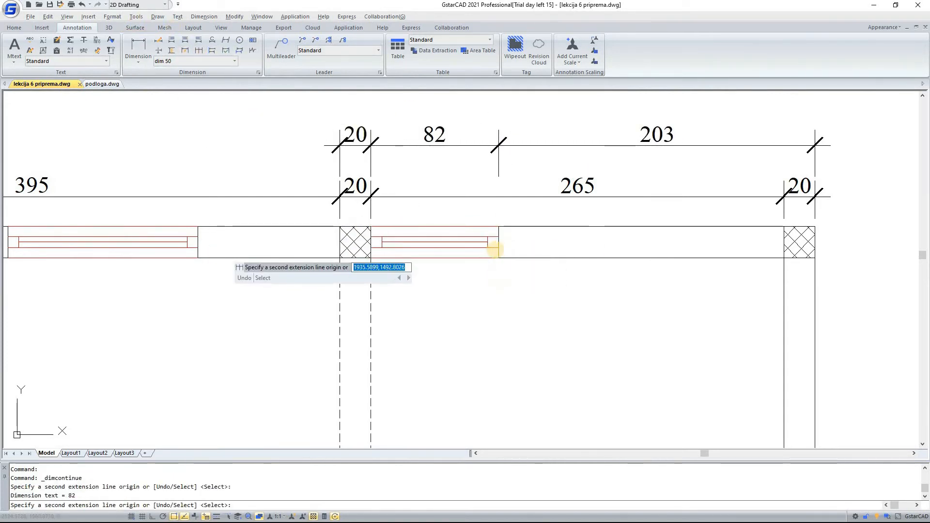
middle_drag(229, 253, 513, 281)
click(482, 255)
click(292, 255)
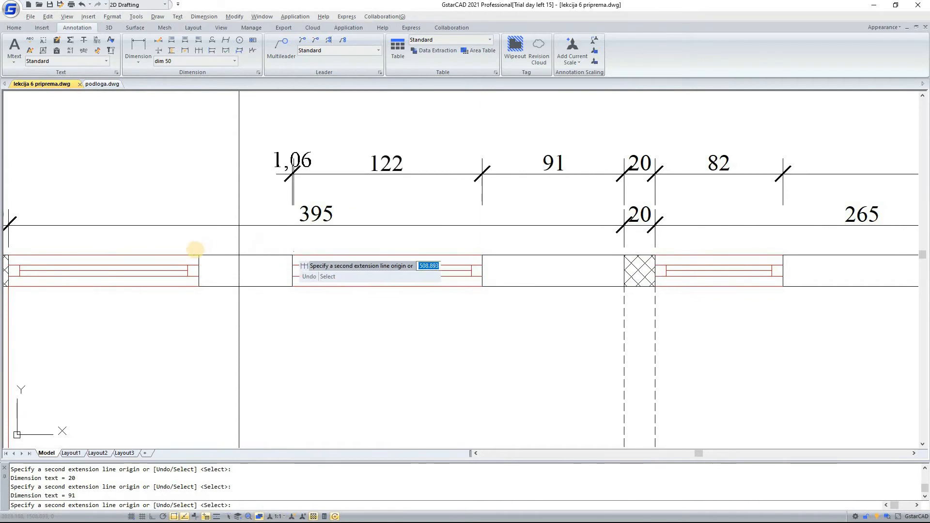
click(198, 254)
middle_drag(204, 256, 556, 263)
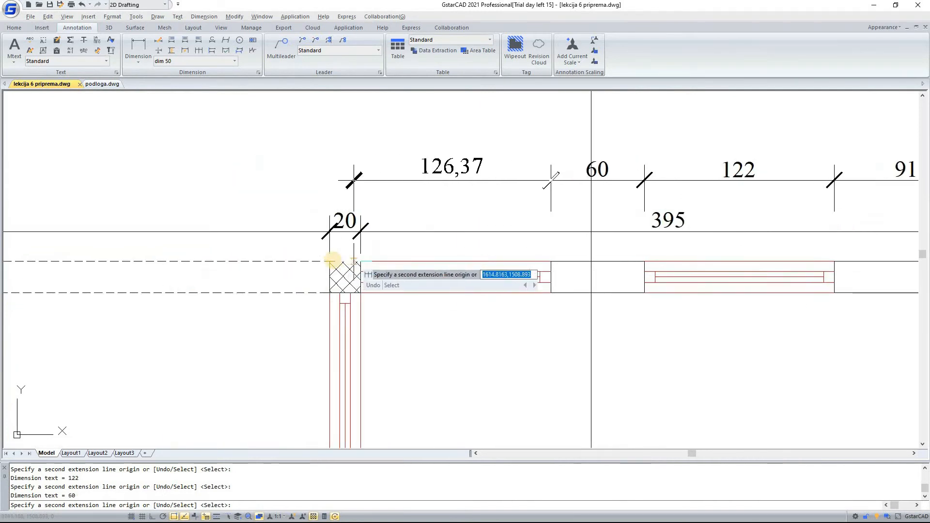
click(330, 262)
middle_drag(242, 254, 688, 254)
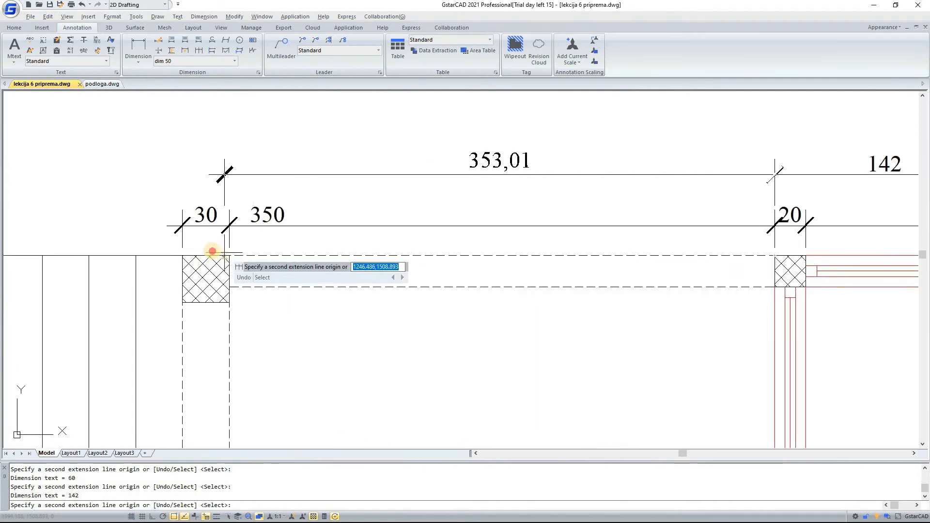
click(212, 252)
click(183, 254)
key(Escape)
Add round inspection labels with a 100% rate to the left part of both upper dimension rows, and undo them.
scroll(269, 183, down, 4)
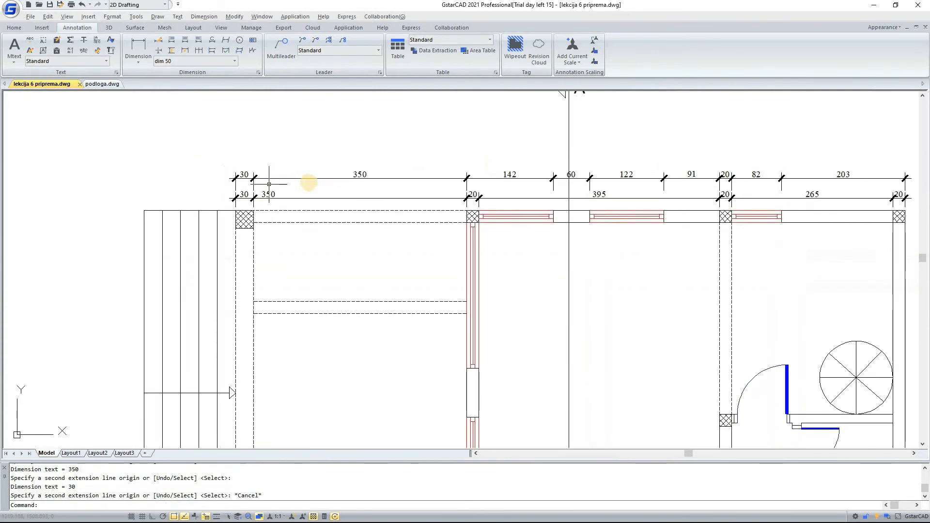
middle_drag(703, 183, 681, 172)
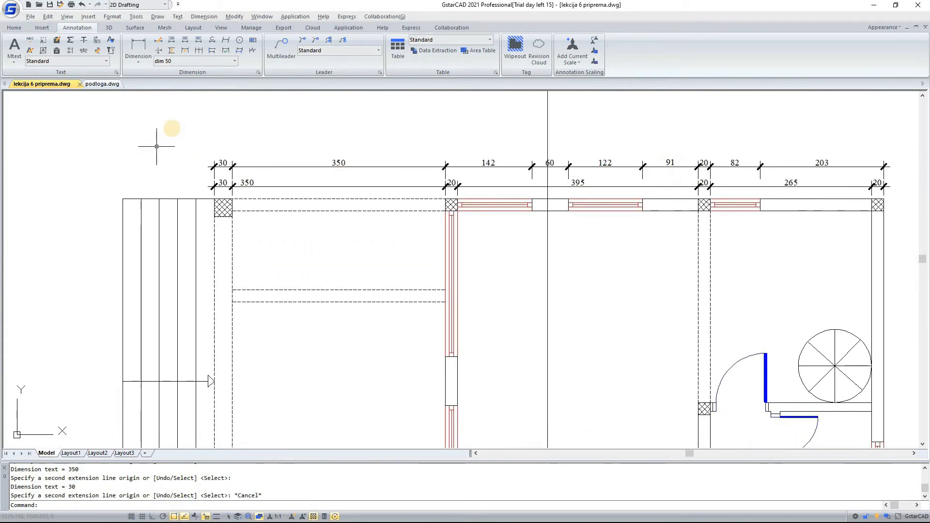
middle_drag(542, 185, 521, 182)
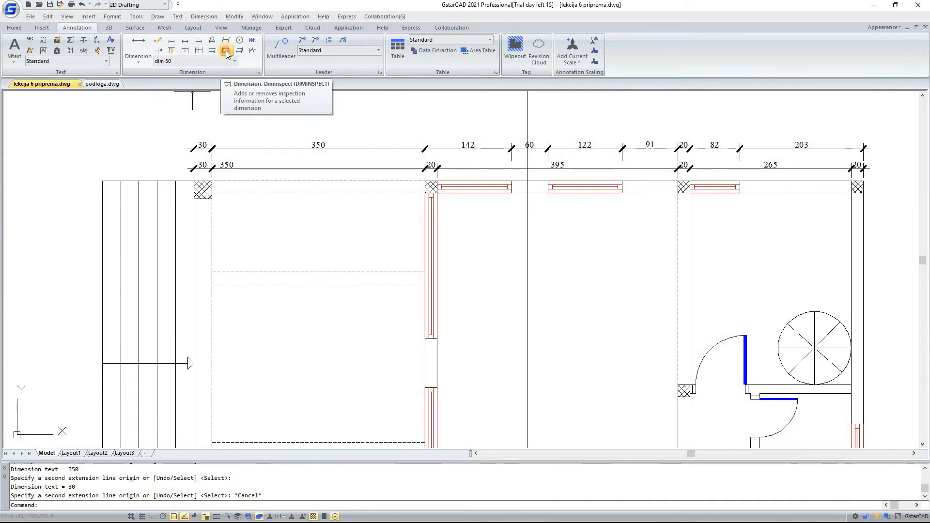
click(226, 51)
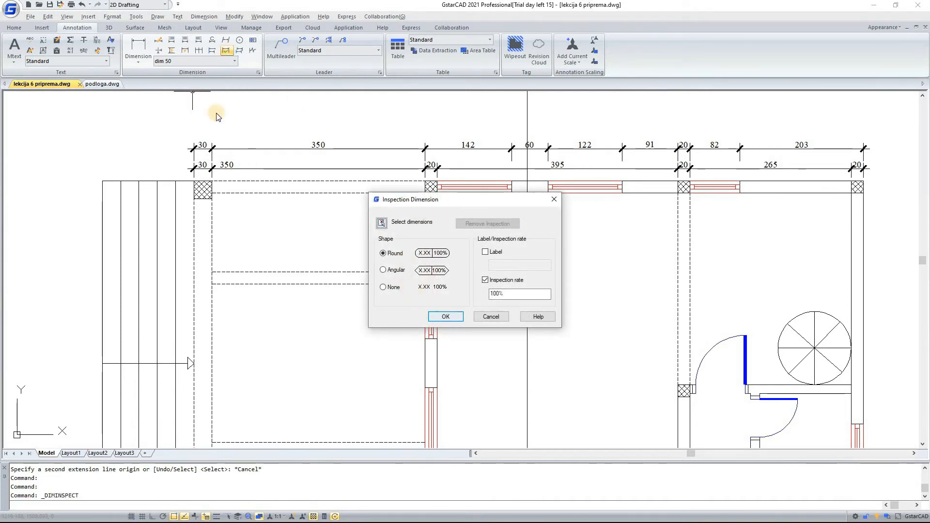
click(450, 316)
click(524, 240)
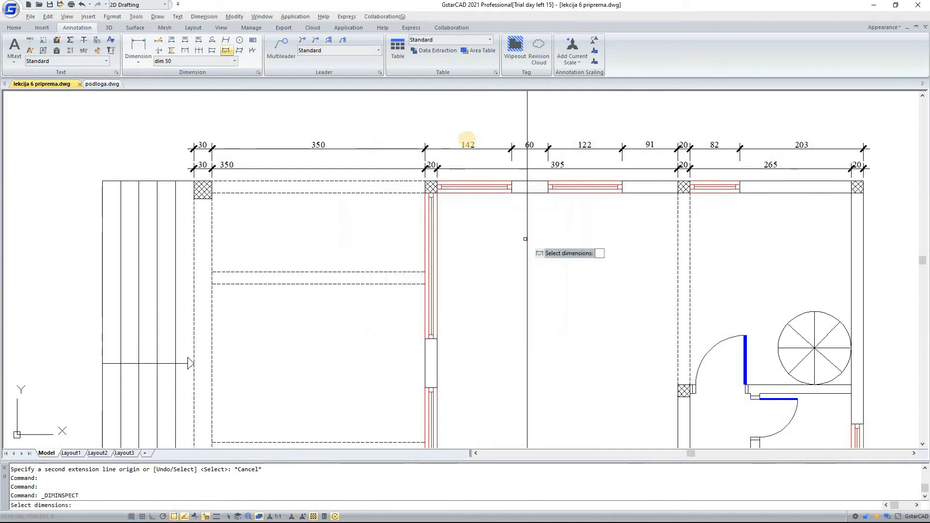
click(466, 139)
click(199, 180)
key(Return)
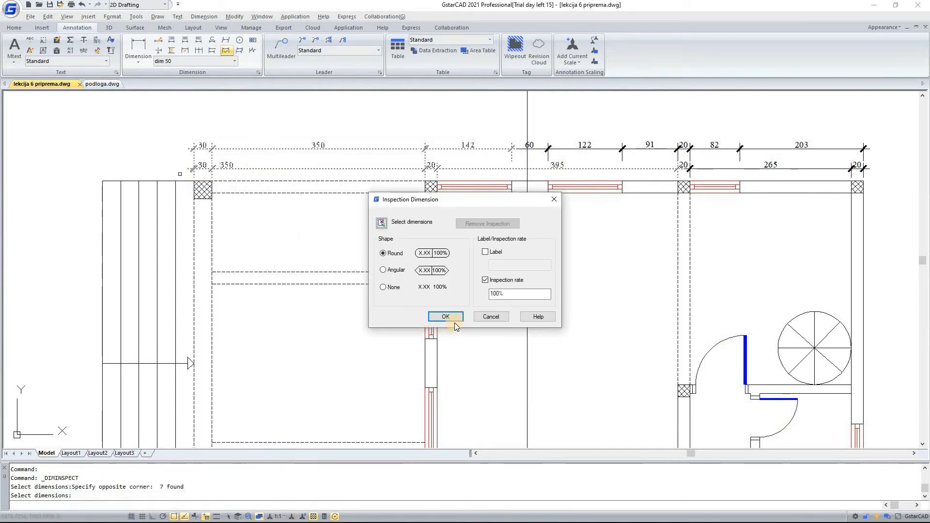
click(445, 316)
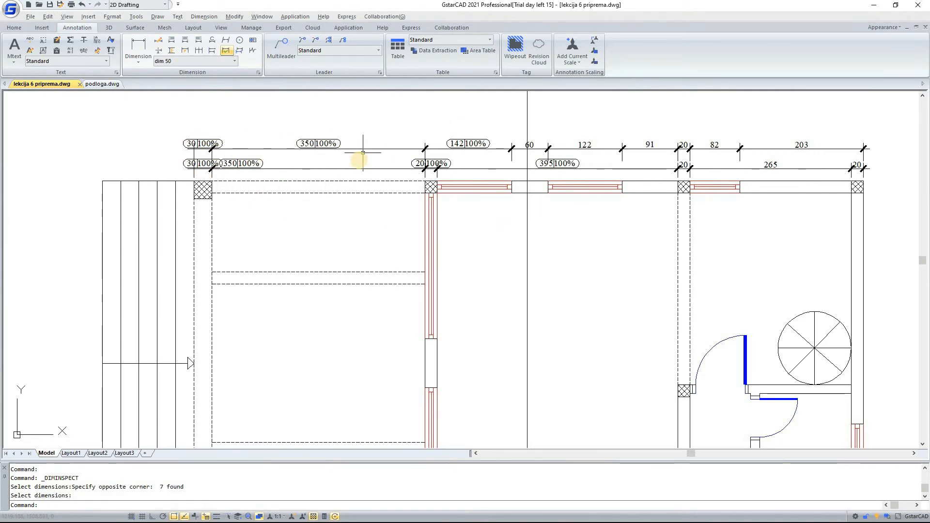
key(ctrl+z)
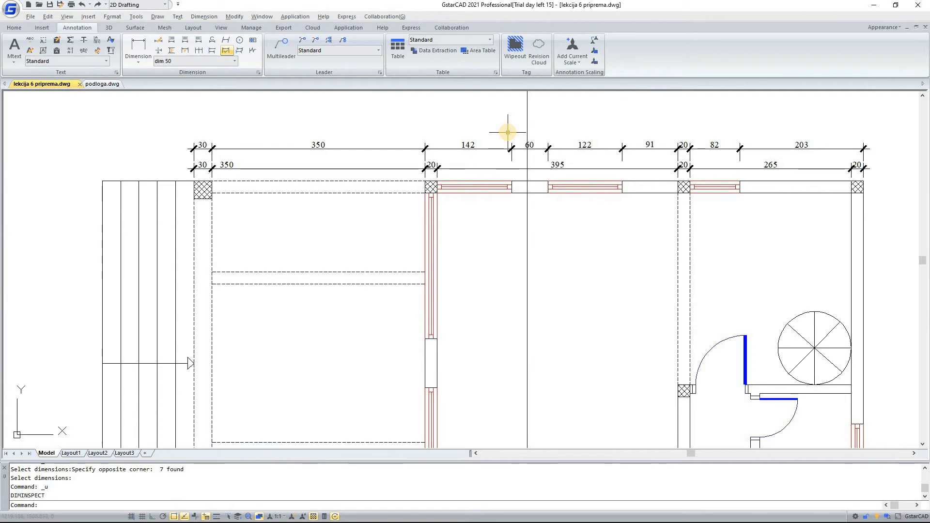
Create a continuous quick dimension row below the lower wall from its windows, columns and door, adding both lines of the interior wall to the selection.
click(184, 52)
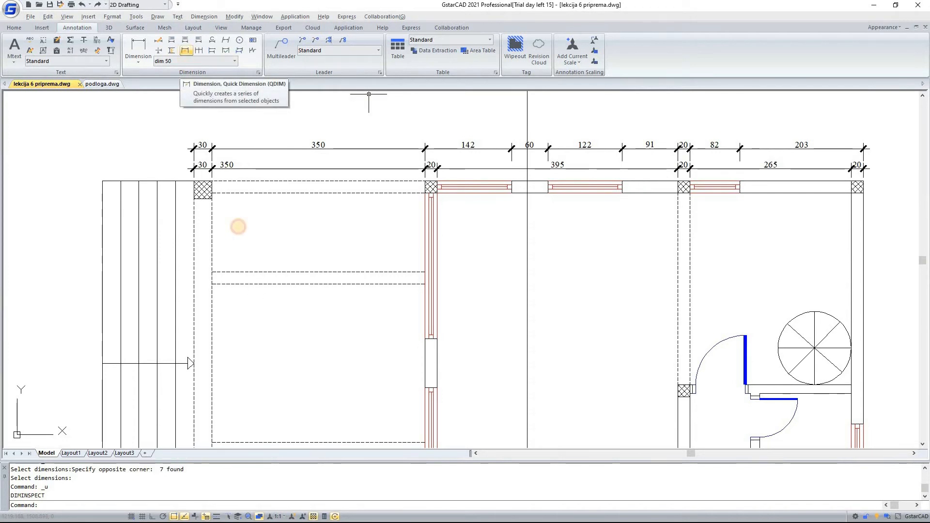
scroll(247, 265, down, 3)
scroll(229, 291, up, 3)
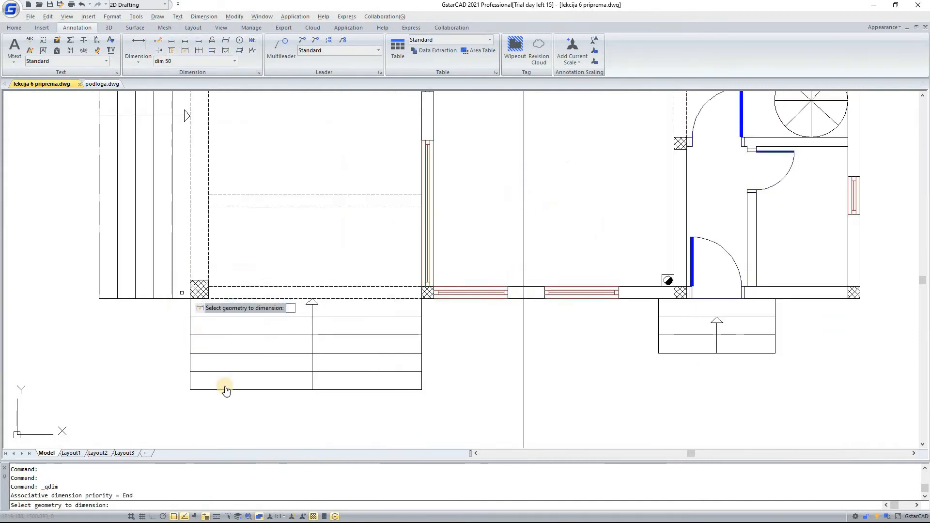
scroll(238, 380, down, 2)
mouse_move(533, 330)
middle_down()
mouse_move(301, 275)
mouse_move(328, 349)
middle_up()
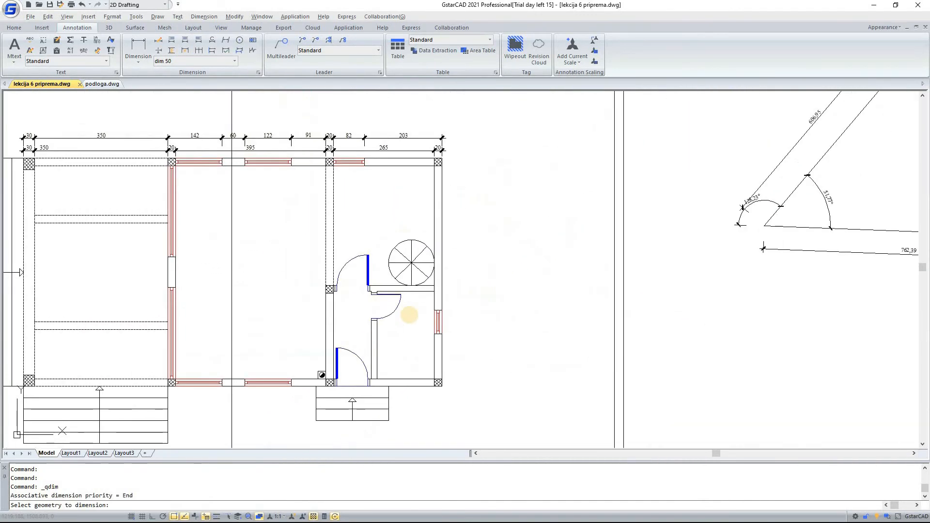
middle_drag(409, 315, 315, 361)
middle_drag(168, 383, 168, 322)
scroll(161, 322, up, 2)
click(148, 288)
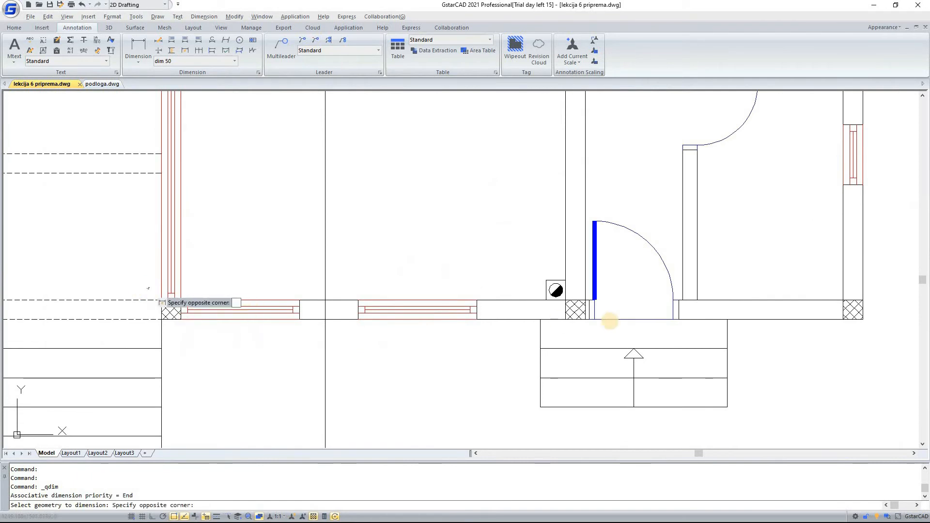
scroll(160, 294, down, 1)
click(623, 315)
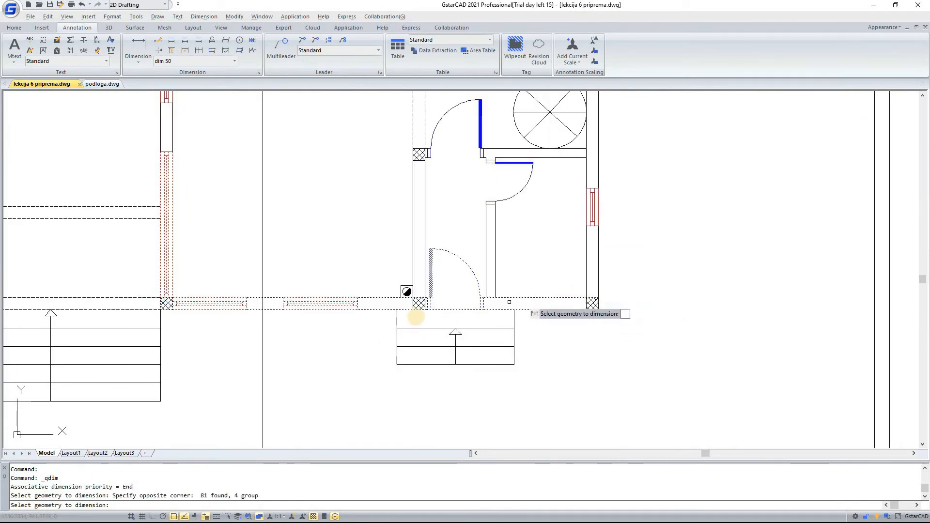
click(426, 304)
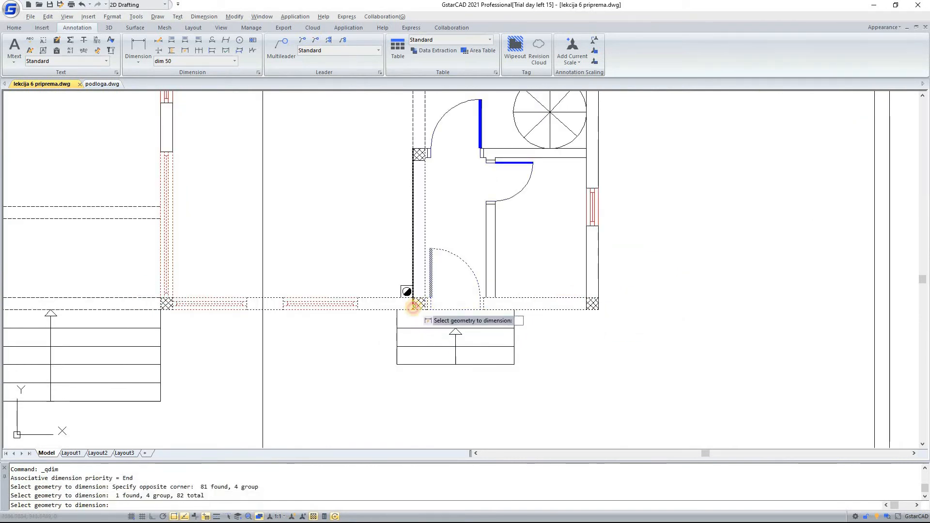
click(413, 307)
middle_drag(234, 321, 265, 288)
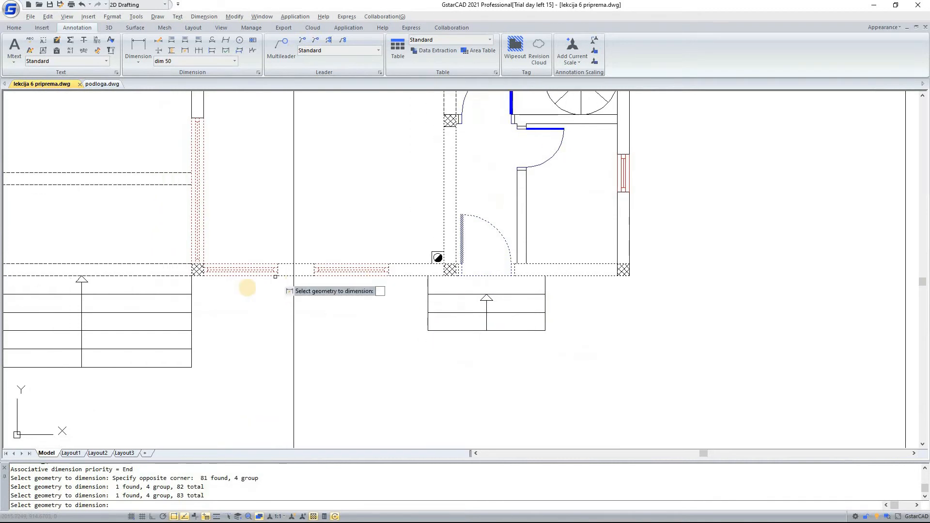
key(Return)
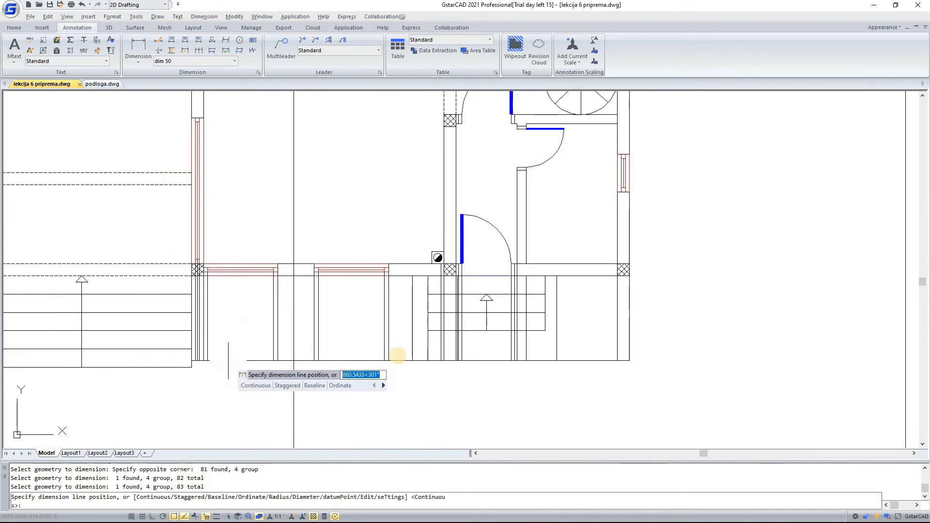
click(227, 360)
scroll(197, 357, up, 3)
scroll(196, 315, down, 2)
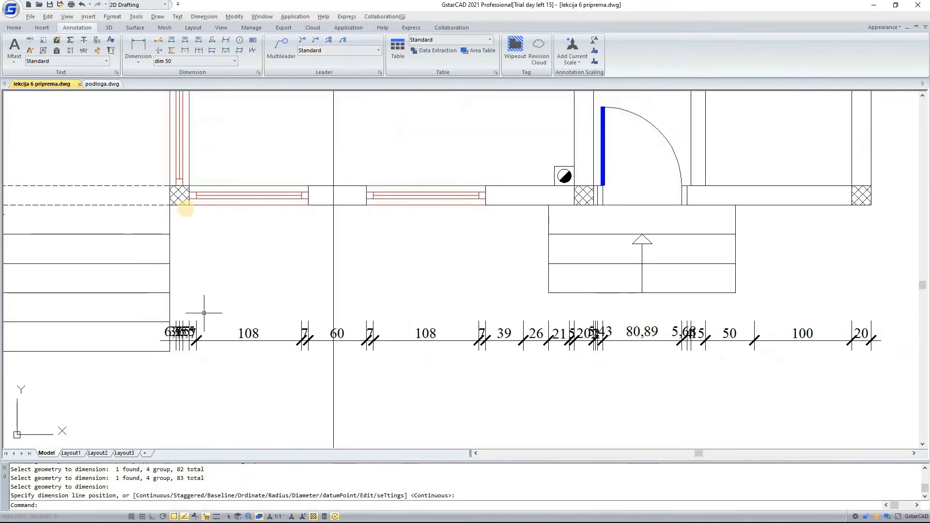
Delete the whole quick dimension row below the lower wall.
scroll(187, 333, up, 2)
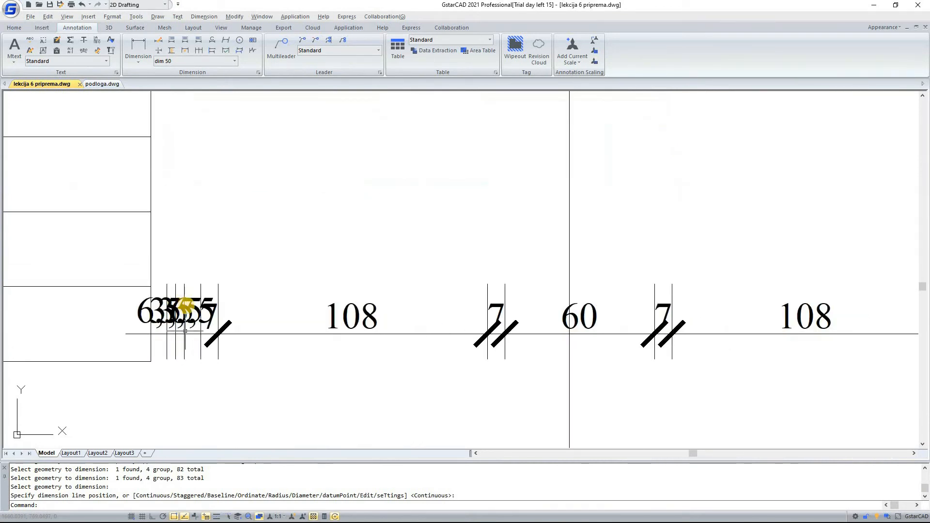
scroll(186, 307, down, 2)
middle_drag(451, 303, 388, 300)
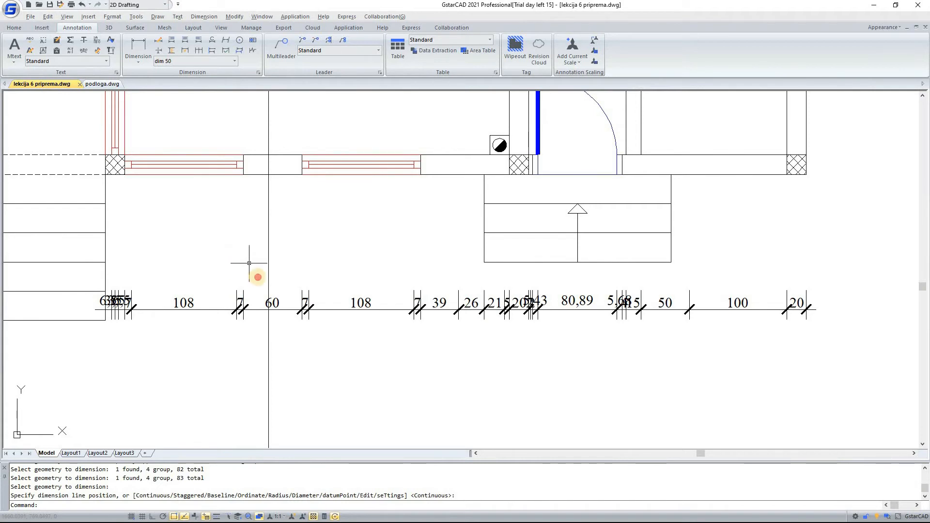
click(258, 277)
click(103, 322)
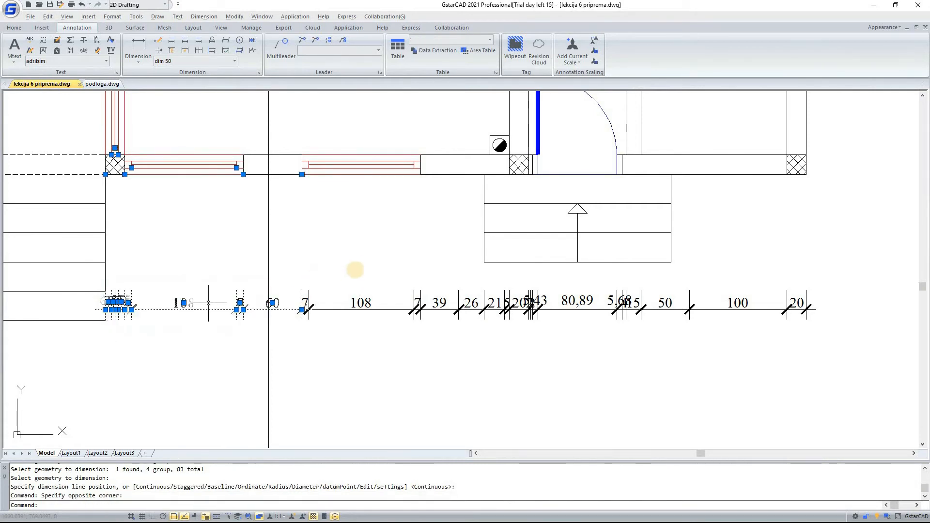
key(Delete)
click(371, 263)
click(302, 314)
key(Delete)
click(827, 282)
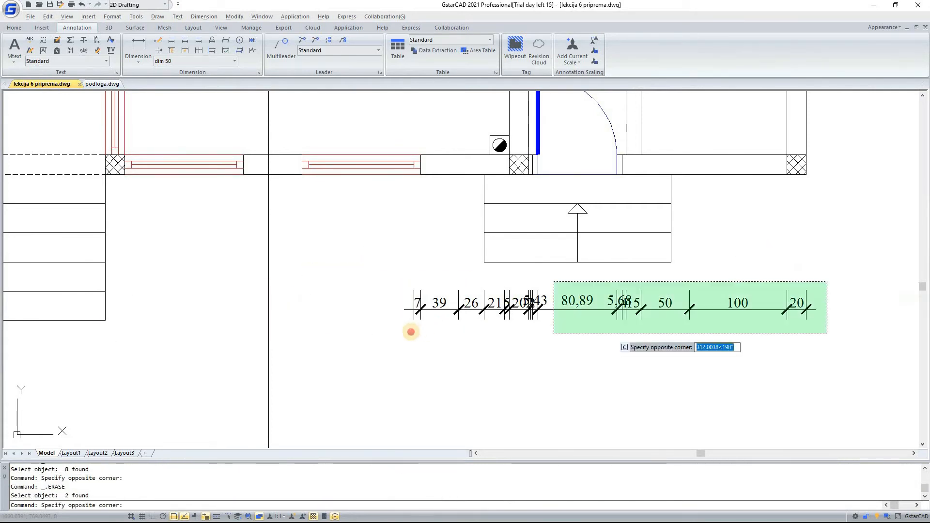
click(410, 332)
key(Delete)
middle_drag(356, 247, 367, 304)
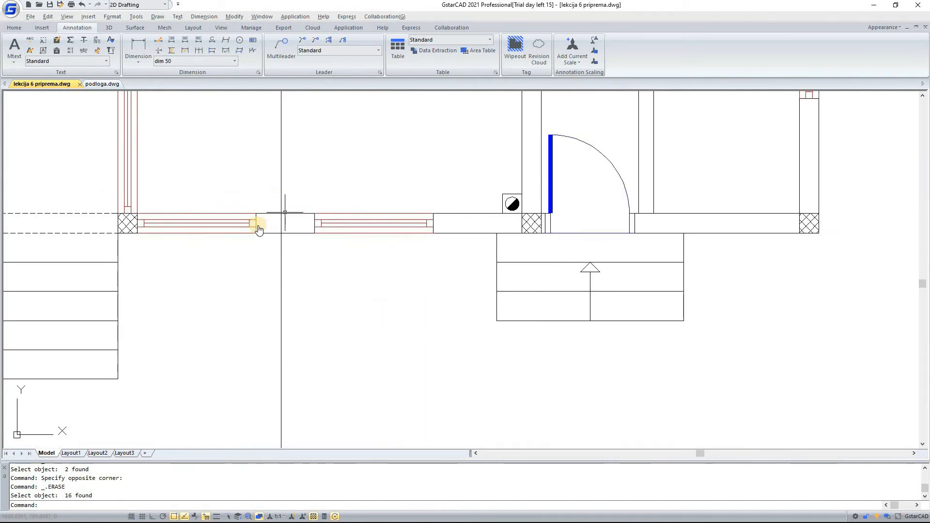
Open the layer properties manager and widen it to show more property columns.
scroll(263, 220, down, 4)
middle_drag(298, 157, 300, 215)
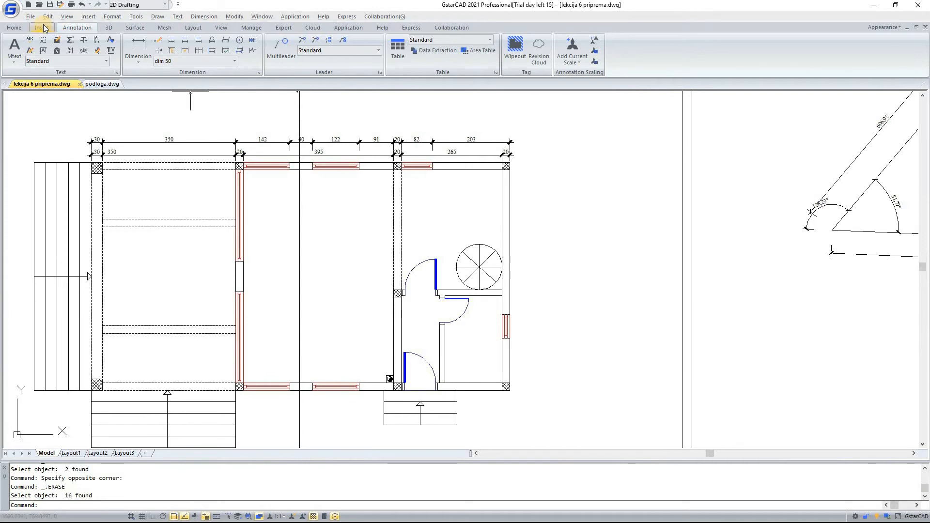
click(18, 27)
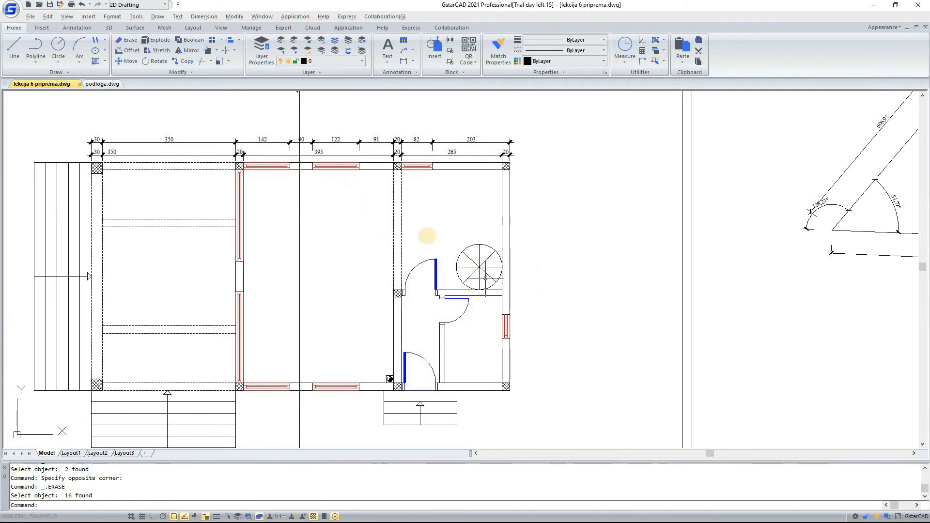
middle_drag(251, 267, 332, 245)
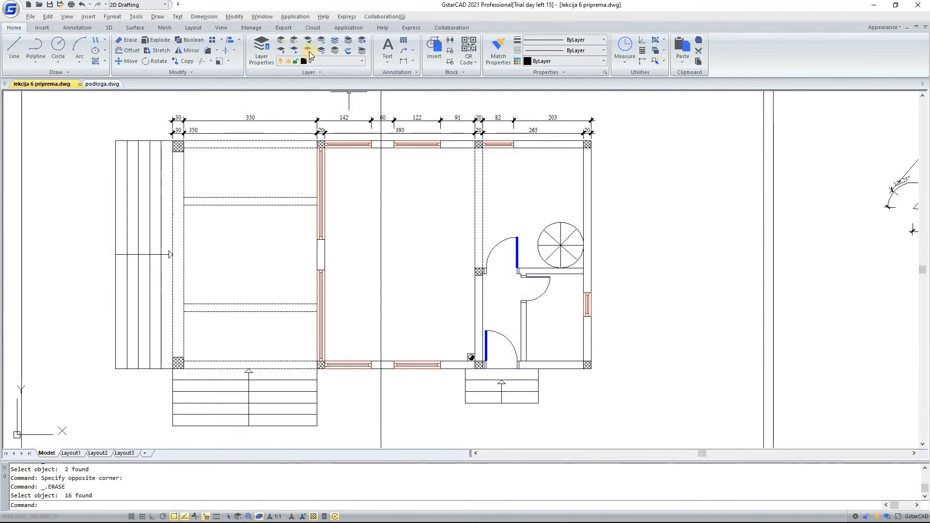
click(262, 53)
click(274, 83)
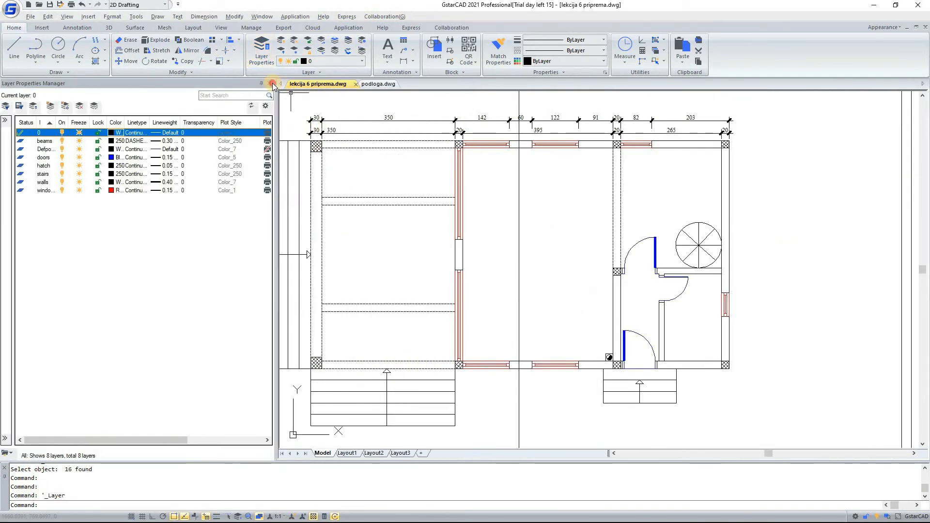
text(layer)
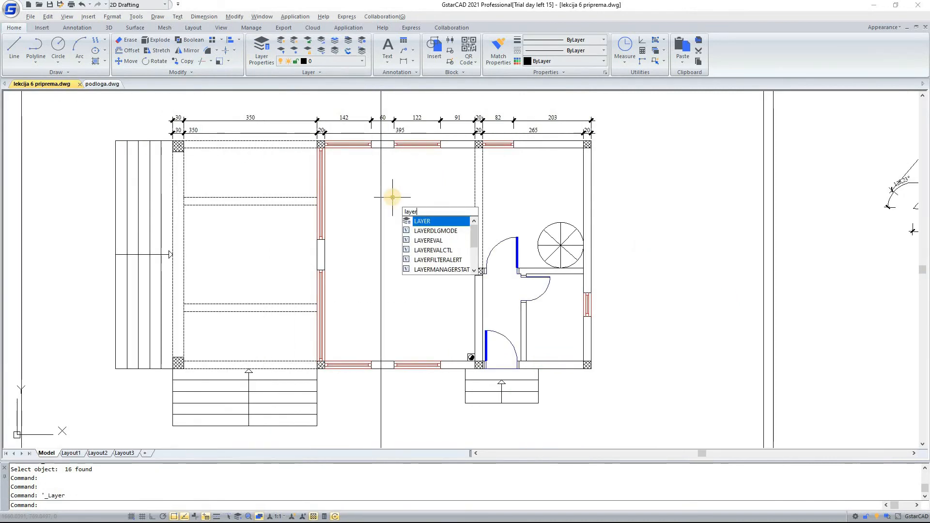
key(Return)
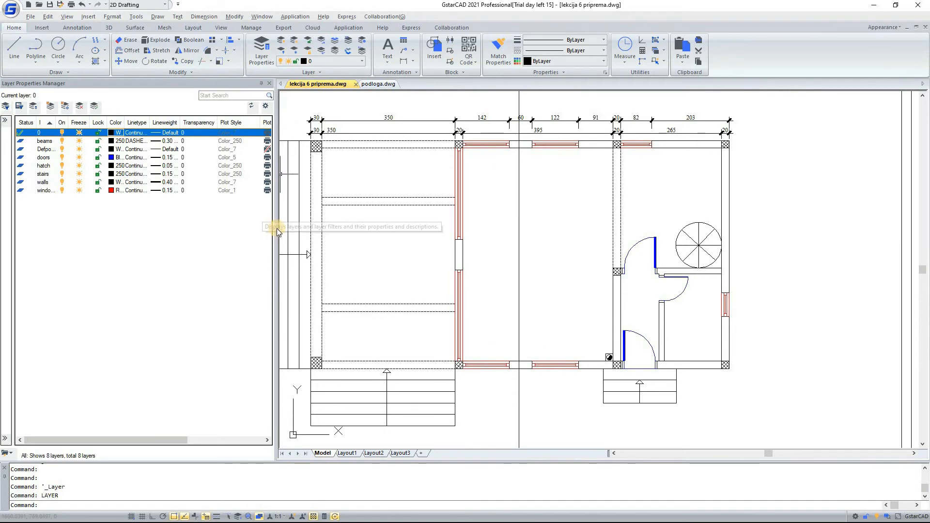
mouse_move(274, 220)
mouse_down()
mouse_move(353, 216)
mouse_move(349, 222)
mouse_up()
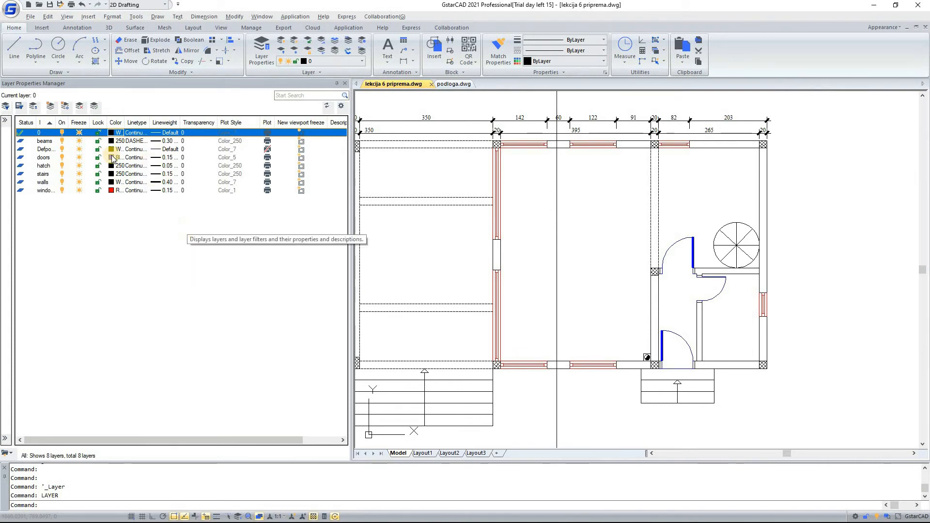
Highlight the doors, walls, stairs, hatch and Defpoints layers one after another in the layer list.
click(46, 158)
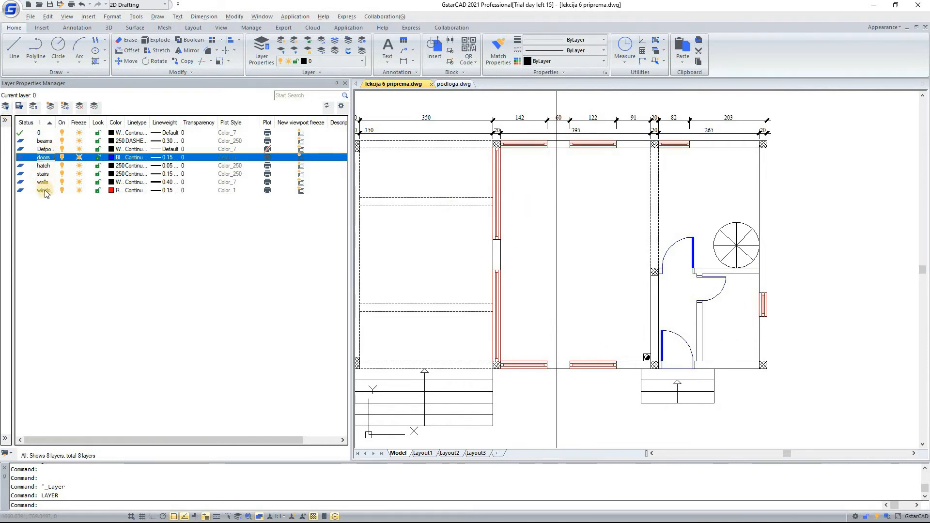
click(99, 181)
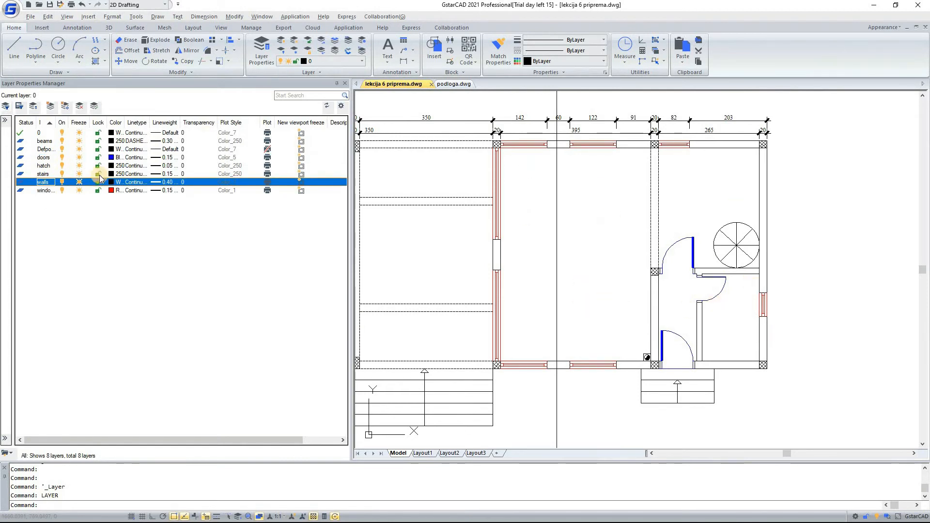
click(46, 173)
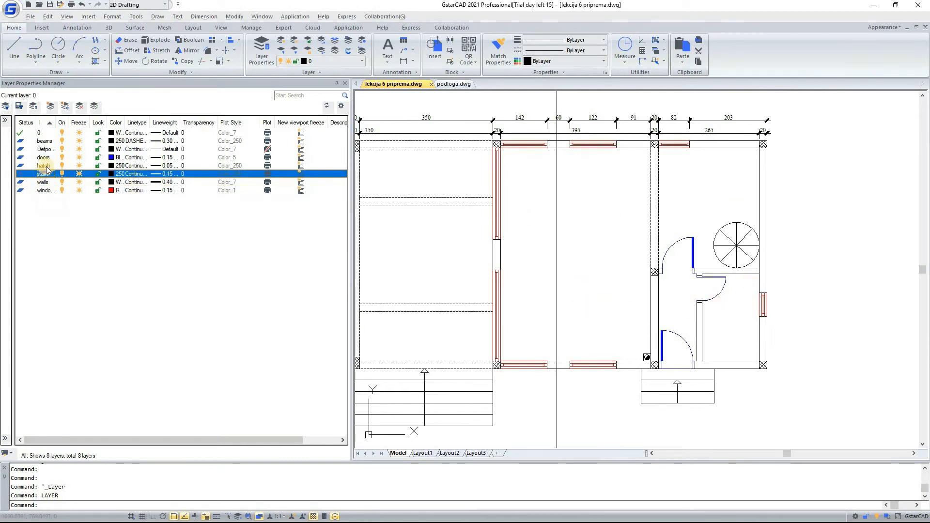
click(46, 164)
click(45, 150)
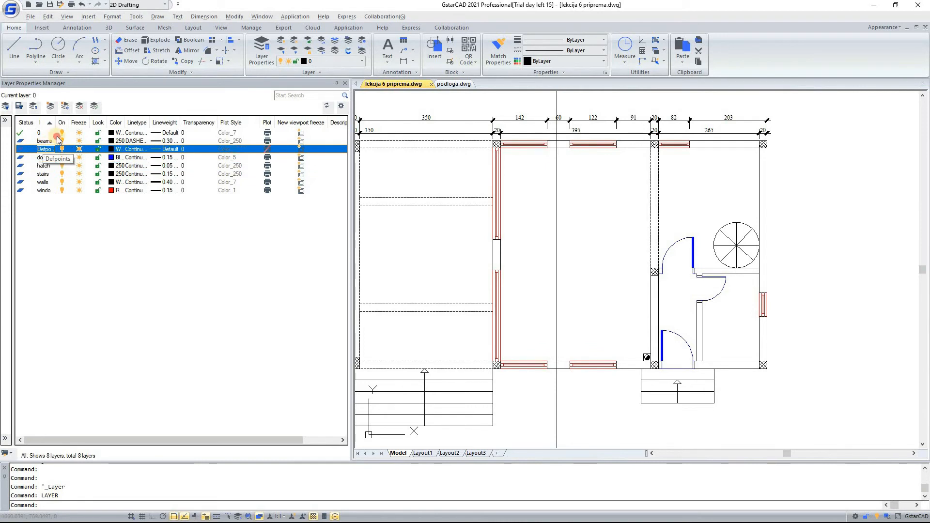
Turn the current layer 0 off, declining to keep it on, and turn it back on.
click(58, 134)
click(537, 219)
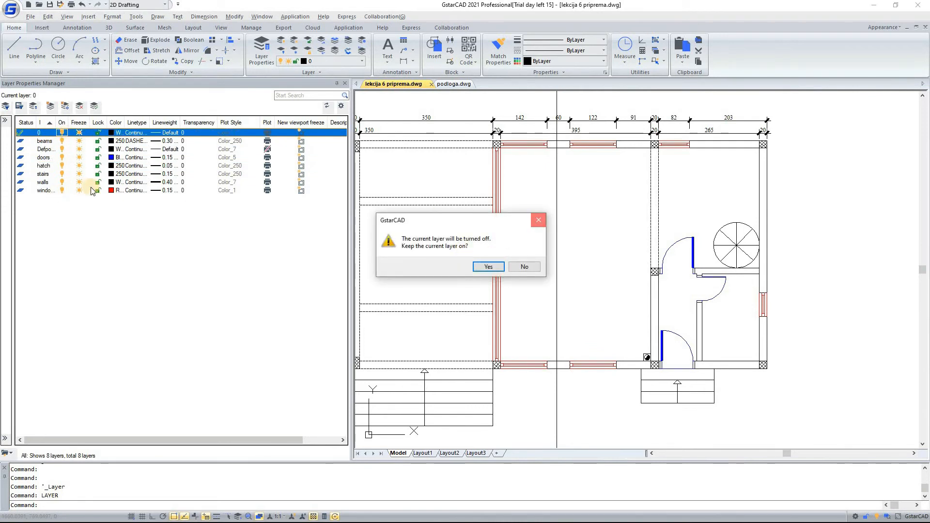
click(61, 132)
click(61, 133)
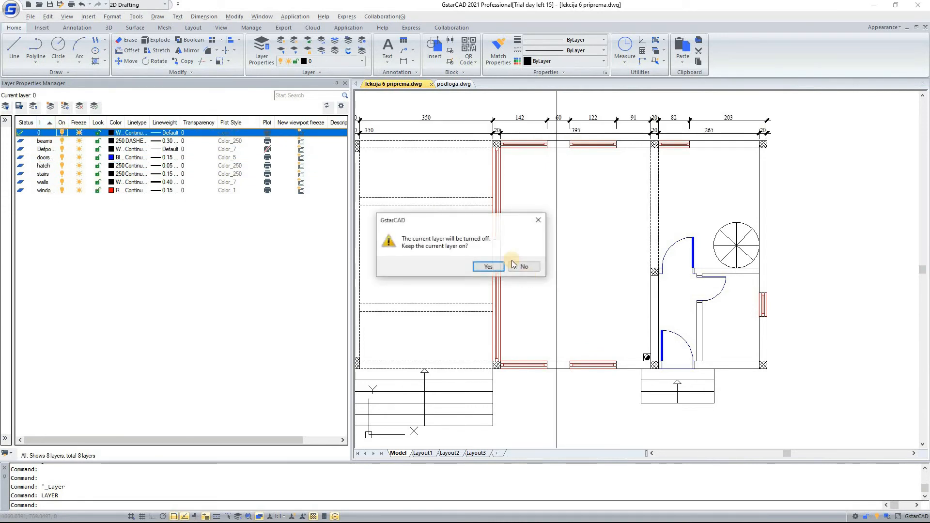
click(524, 266)
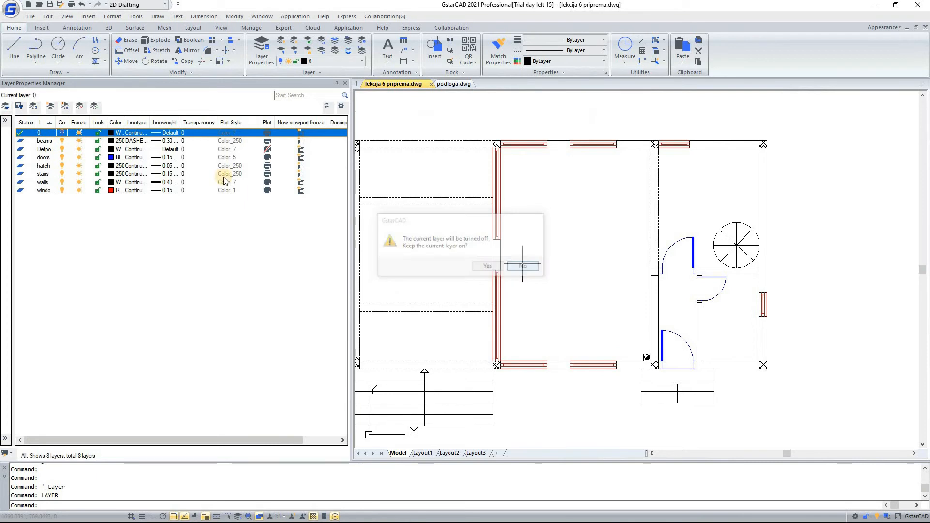
click(62, 133)
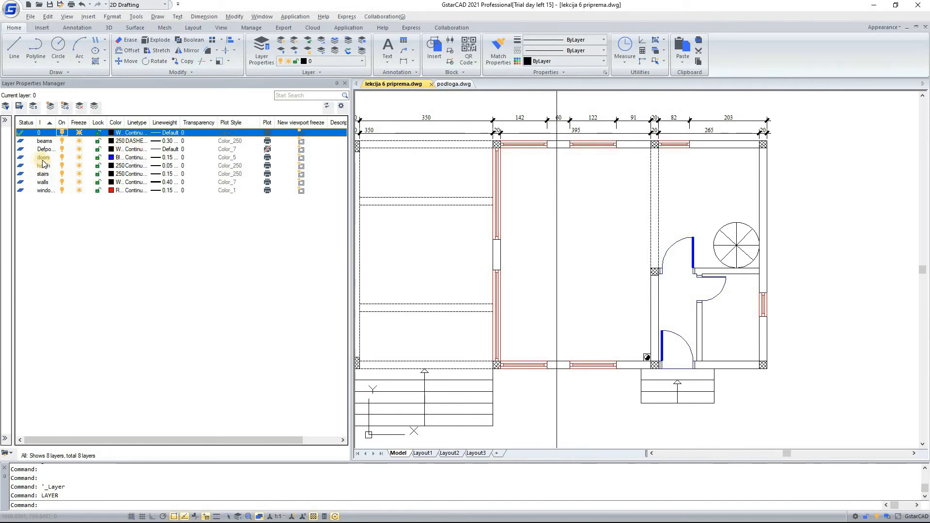
Set the doors layer's colour to Cyan, index colour 4.
click(111, 160)
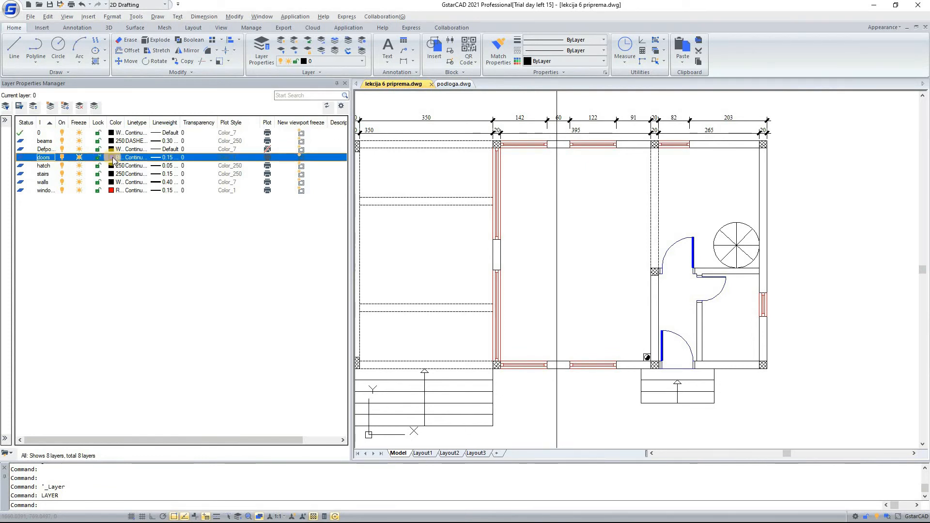
click(113, 161)
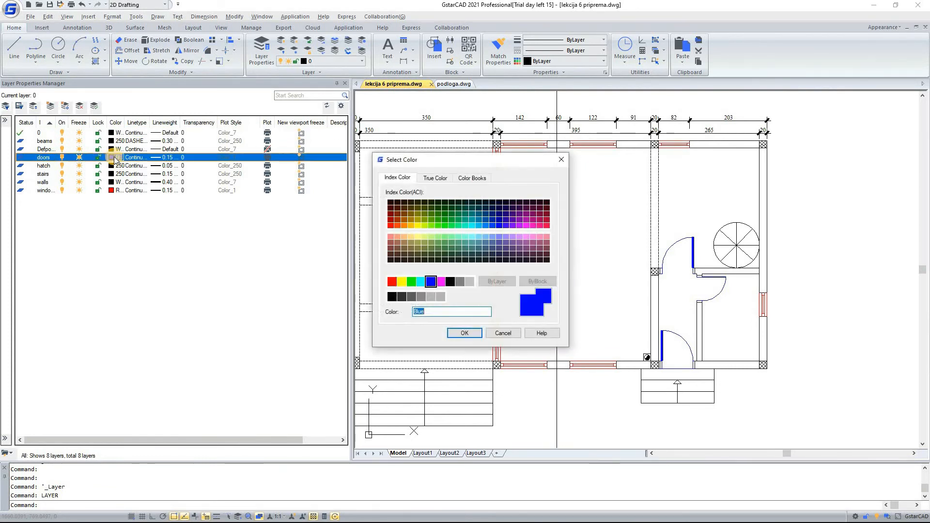
click(422, 282)
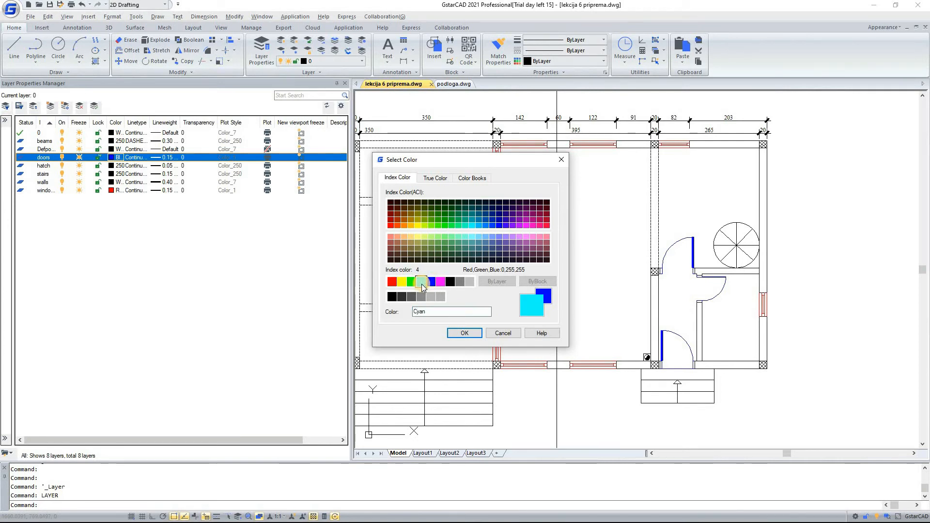
click(470, 332)
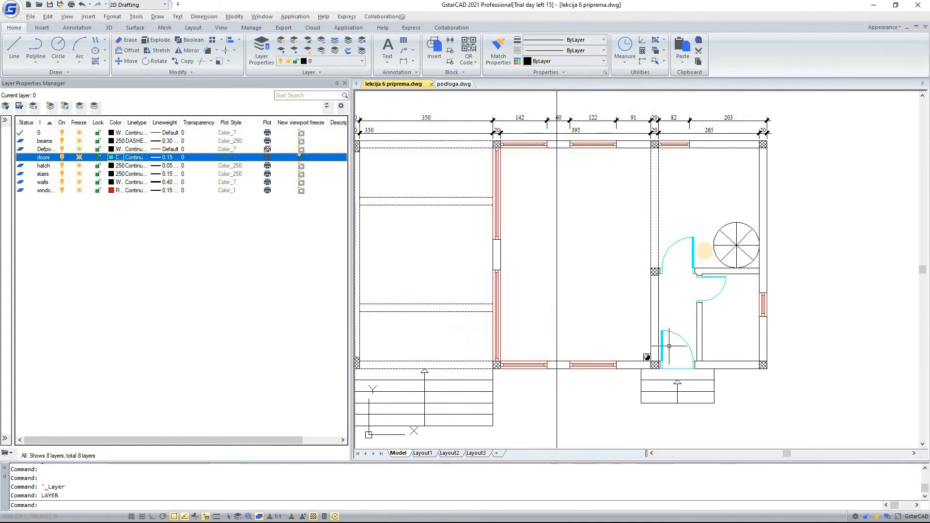
Widen the layer list's Color column and reconfirm Cyan as the doors layer's colour.
click(115, 157)
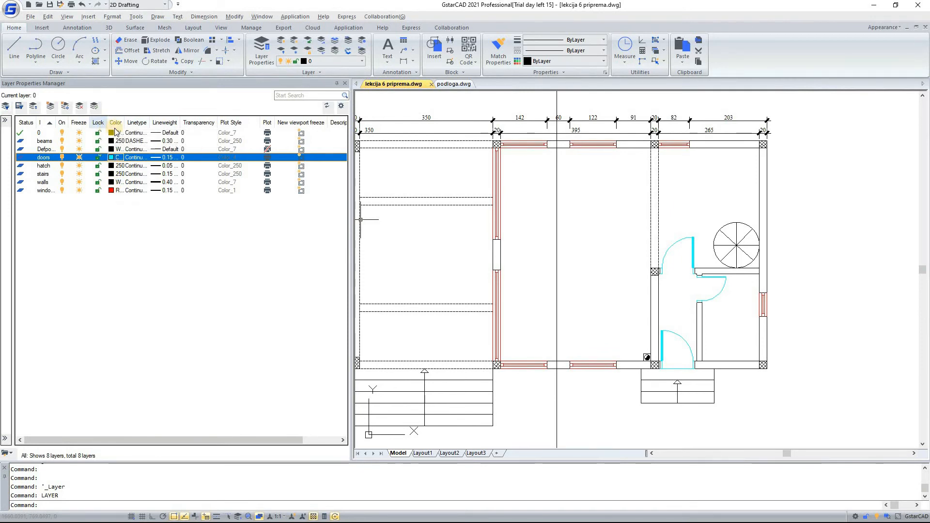
drag(125, 123, 137, 123)
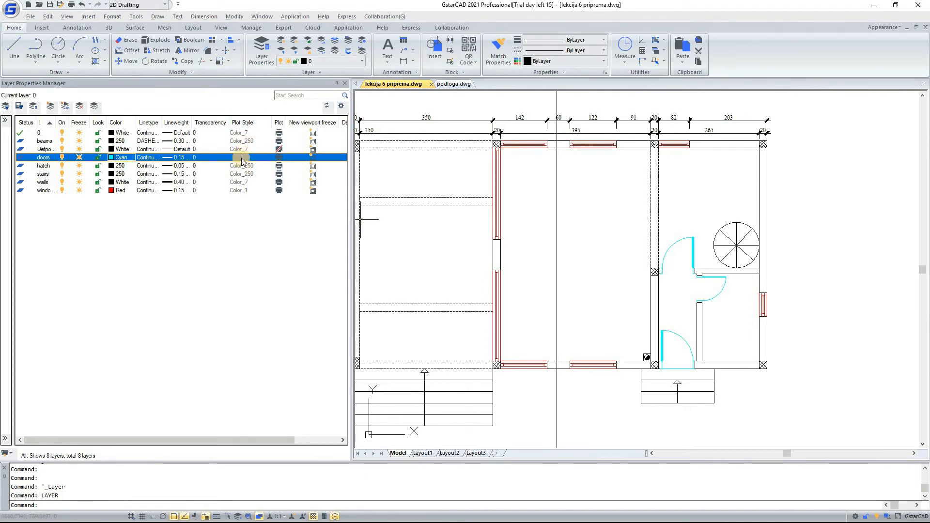
click(113, 158)
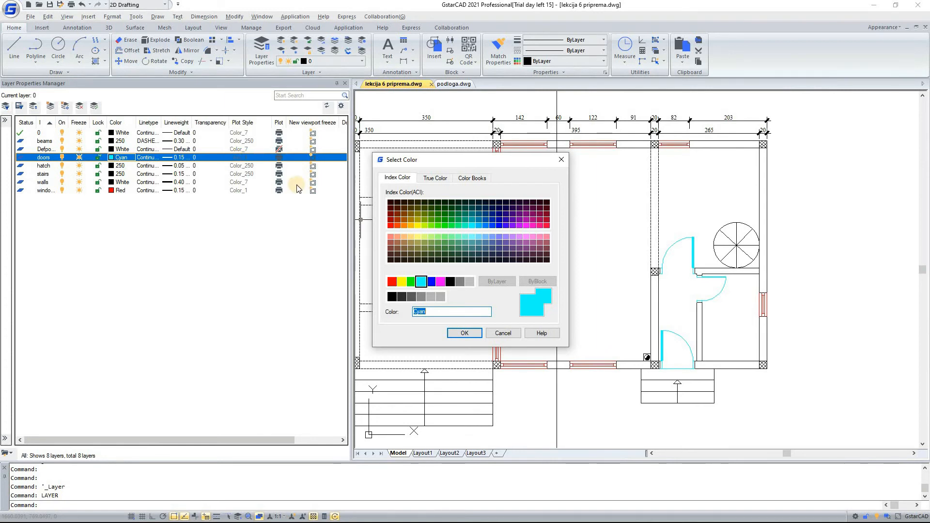
click(468, 333)
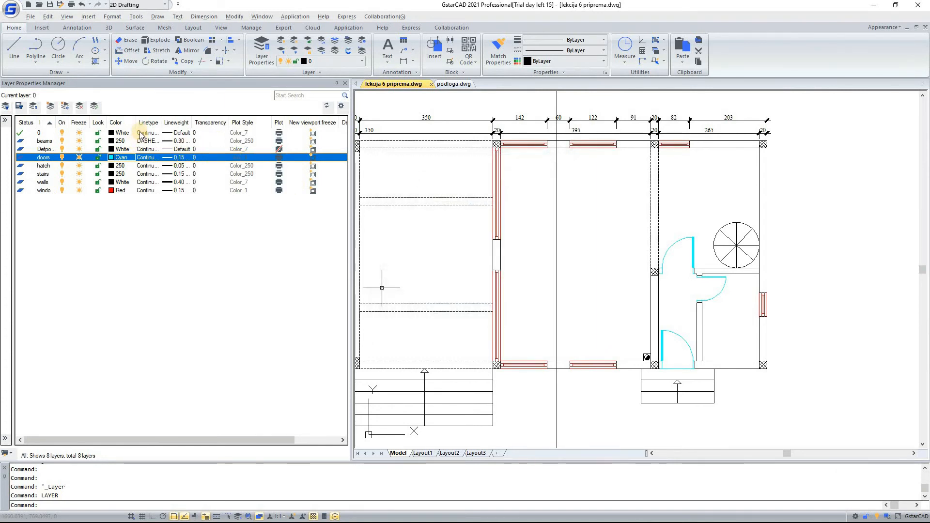
Load the BANKLINE2 linetype from the available linetypes and assign it to the doors layer.
click(143, 159)
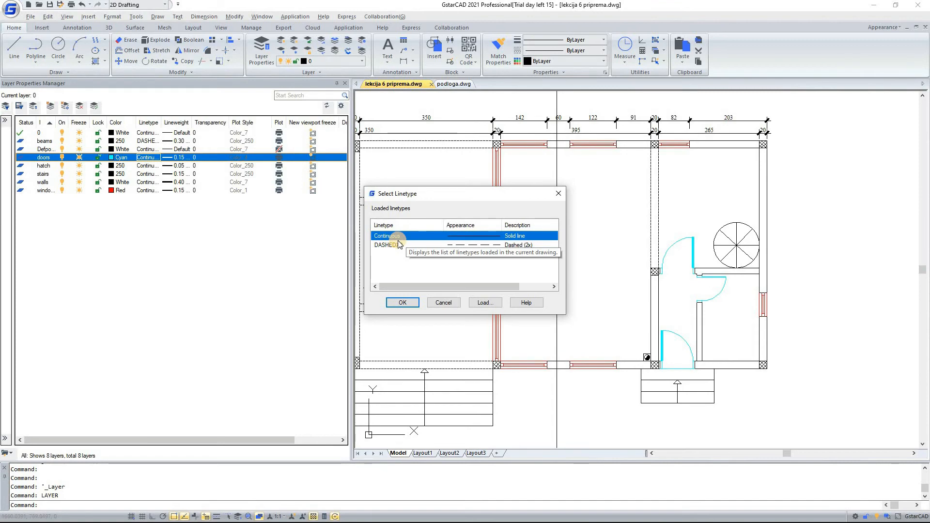
click(484, 303)
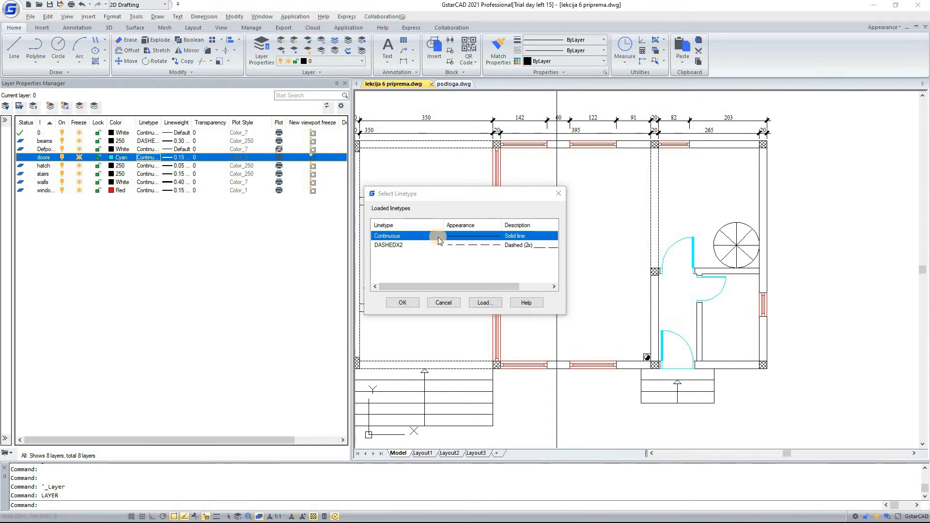
mouse_move(571, 232)
mouse_down()
mouse_move(575, 314)
mouse_move(567, 203)
mouse_move(568, 216)
mouse_up()
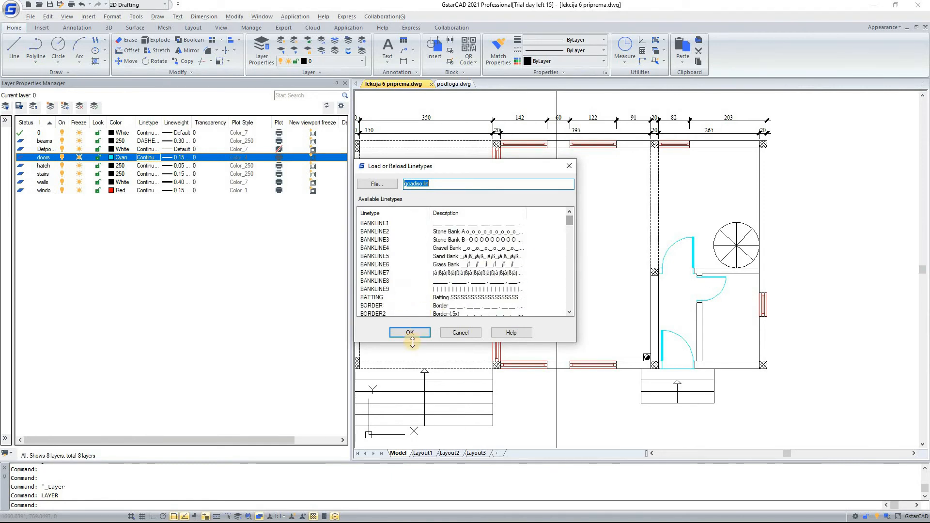
click(474, 232)
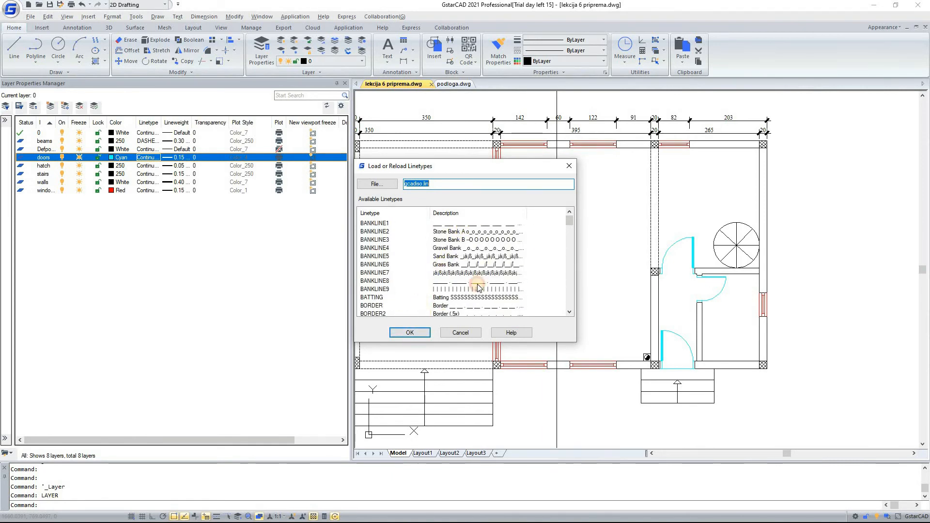
click(415, 334)
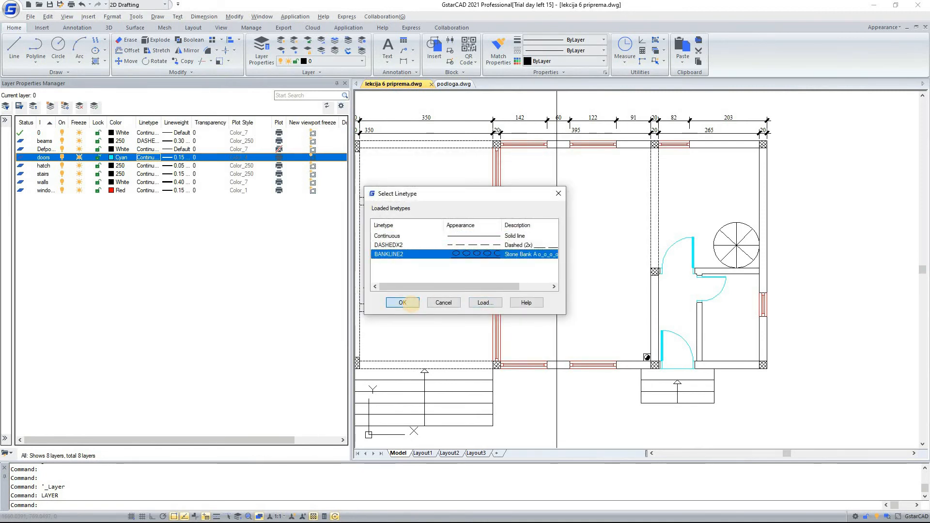
click(411, 304)
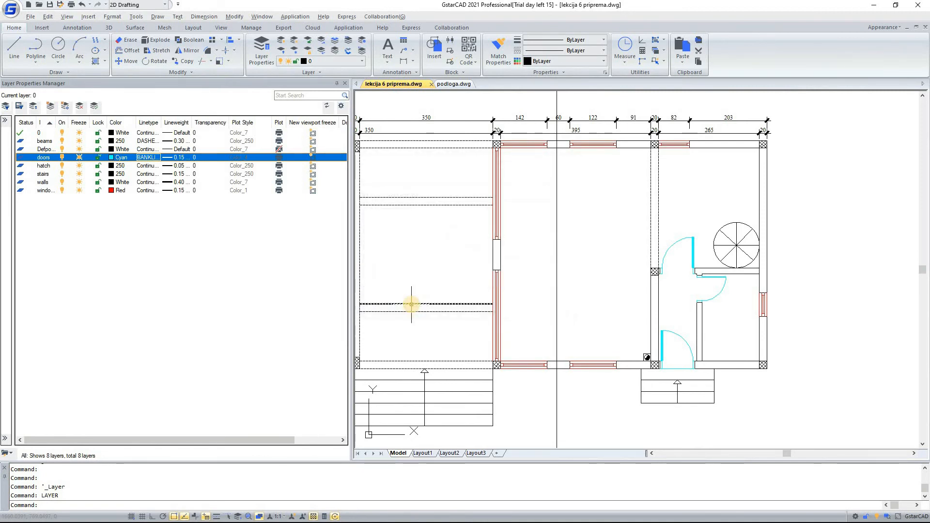
Set the doors layer's linetype to Continuous.
click(151, 158)
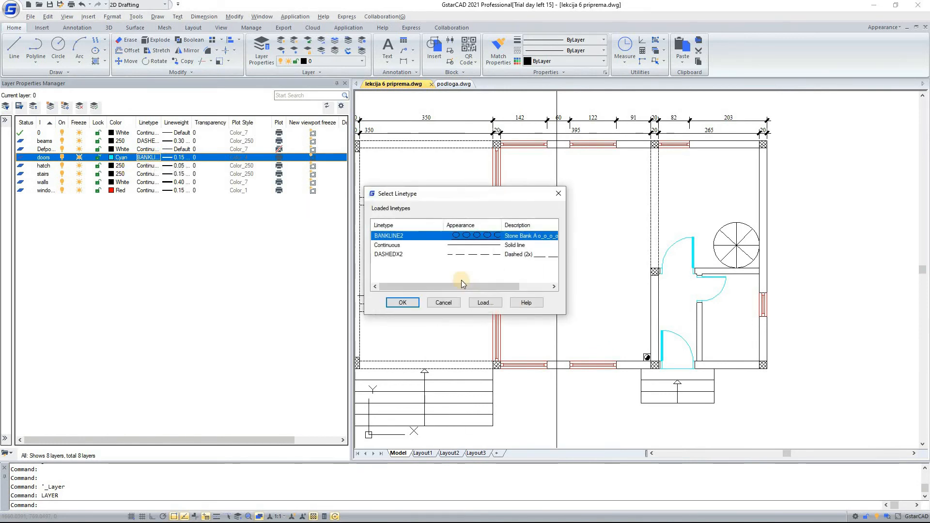
click(472, 245)
click(409, 301)
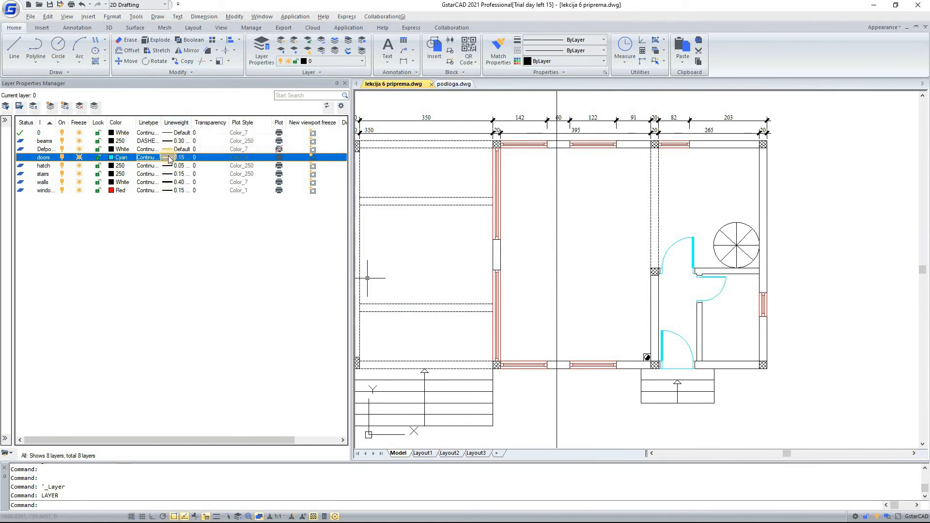
Browse the available lineweights and confirm 0.15 mm for the doors layer.
click(169, 158)
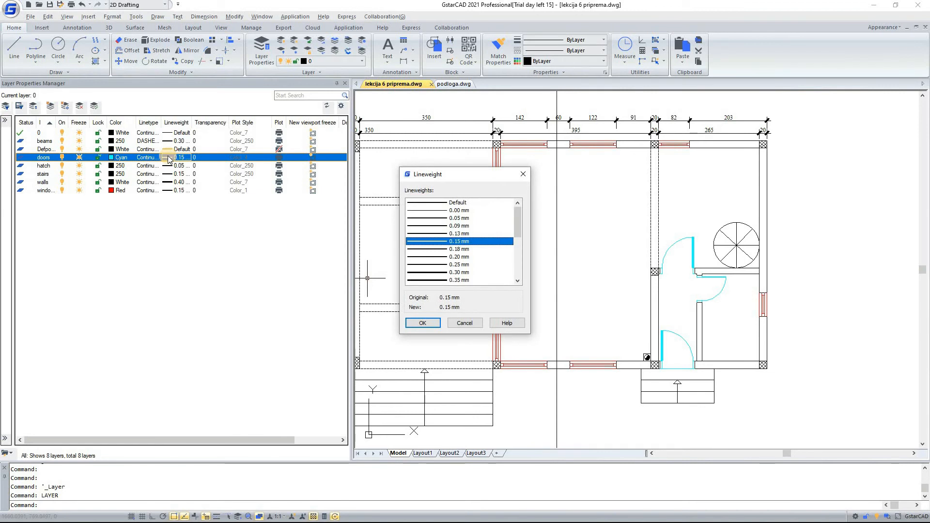
scroll(513, 257, down, 5)
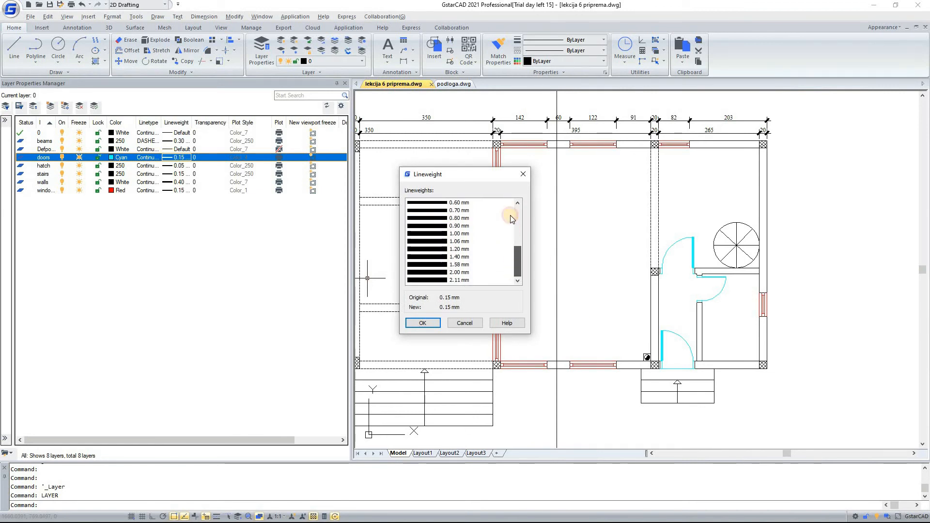
mouse_move(511, 215)
mouse_down()
mouse_move(514, 262)
mouse_move(516, 212)
mouse_up()
click(432, 242)
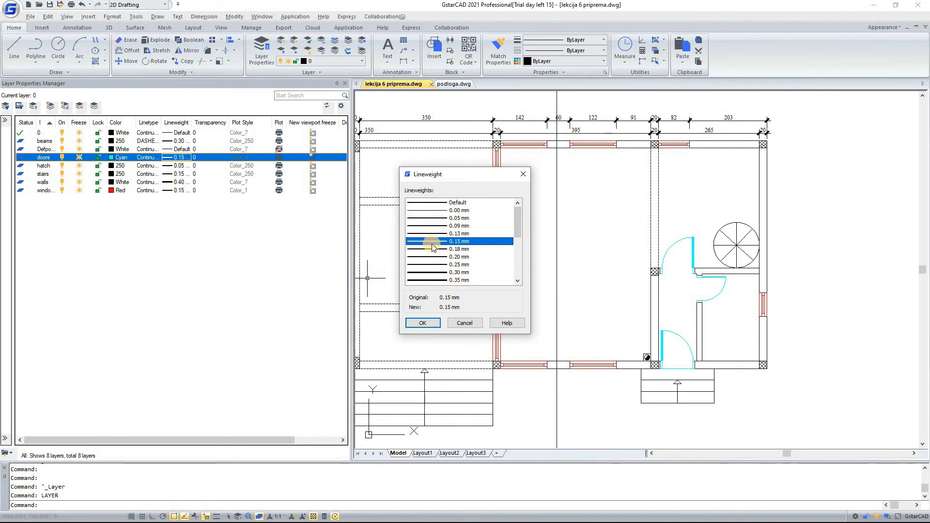
click(427, 329)
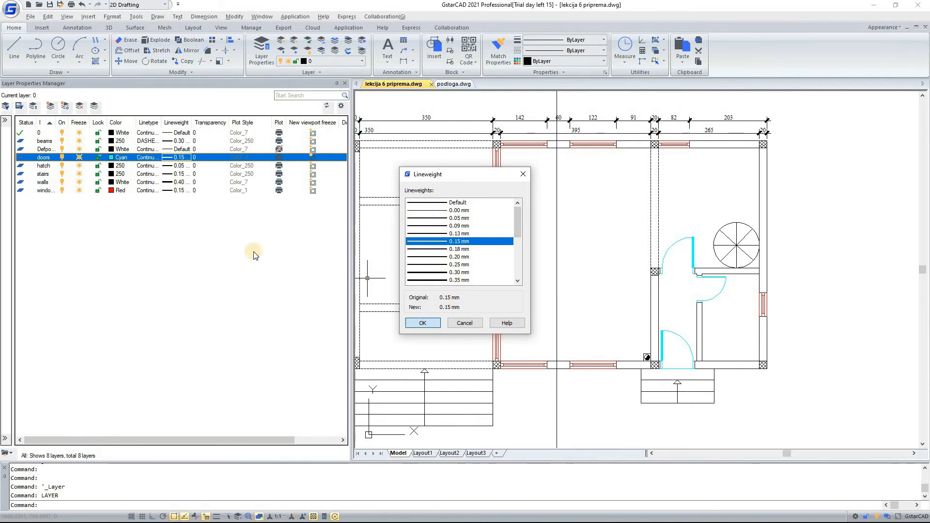
Dismiss the activity description pop-up and turn on the display of lineweights in the drawing.
middle_drag(623, 272, 659, 265)
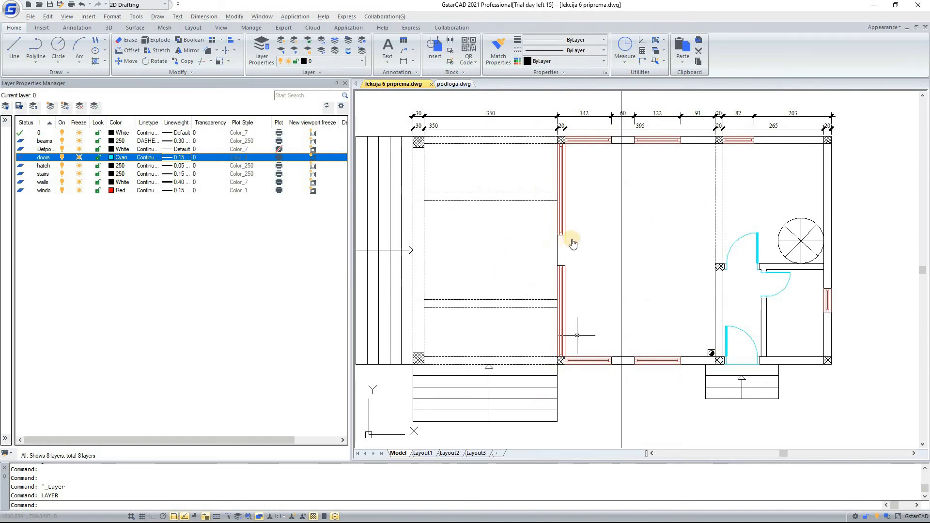
middle_drag(571, 239, 598, 238)
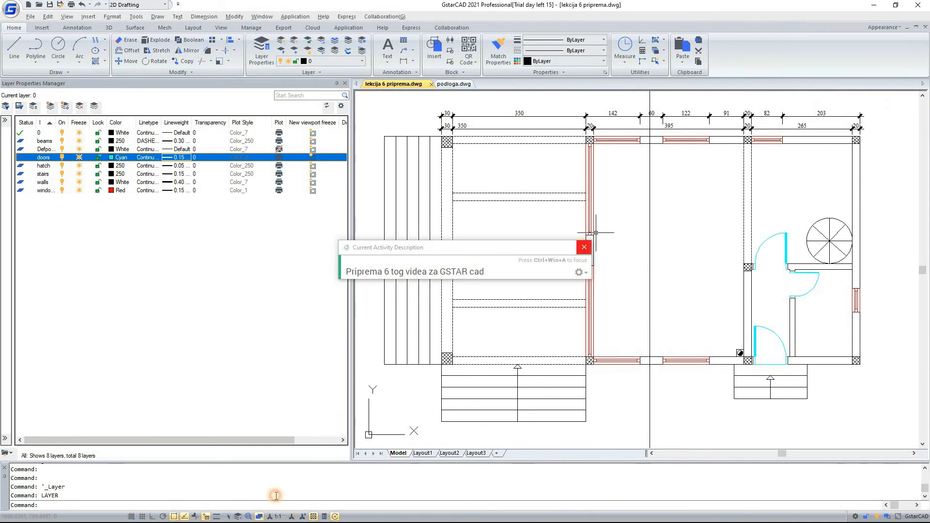
click(584, 248)
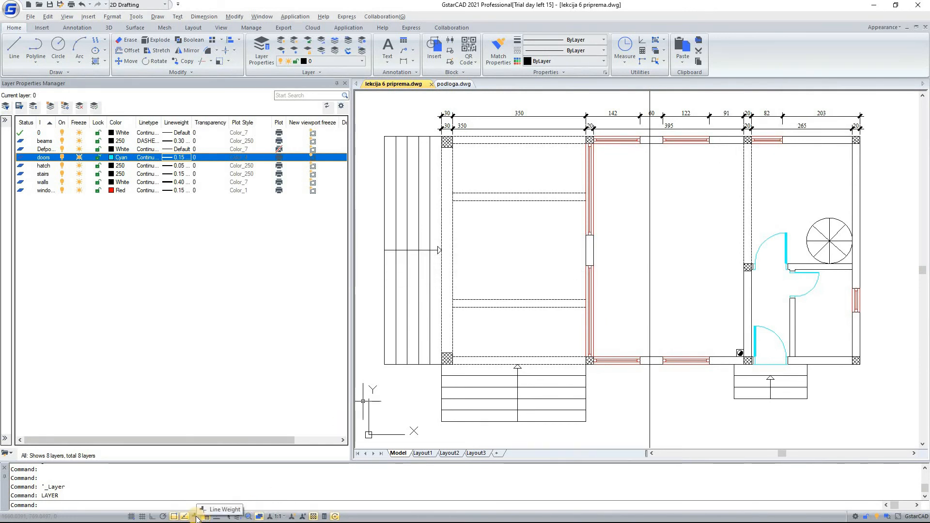
click(195, 516)
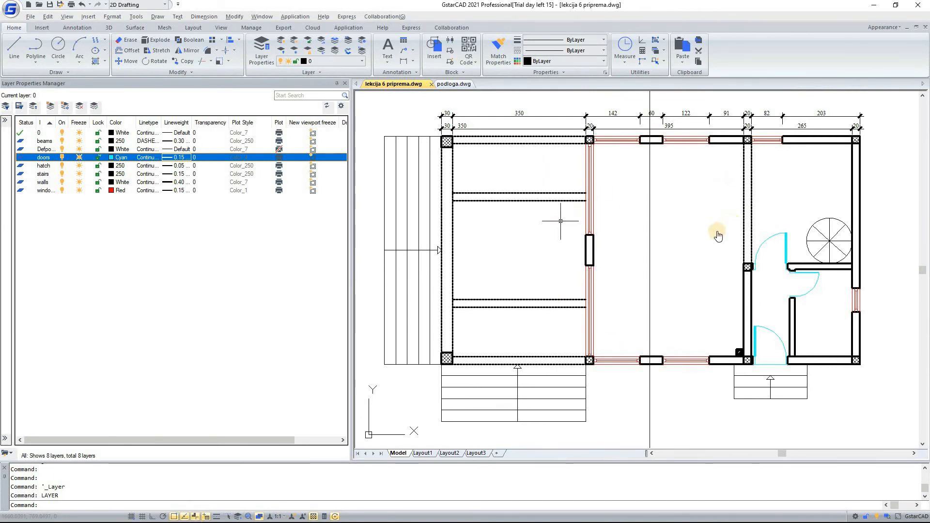
middle_drag(717, 236, 683, 241)
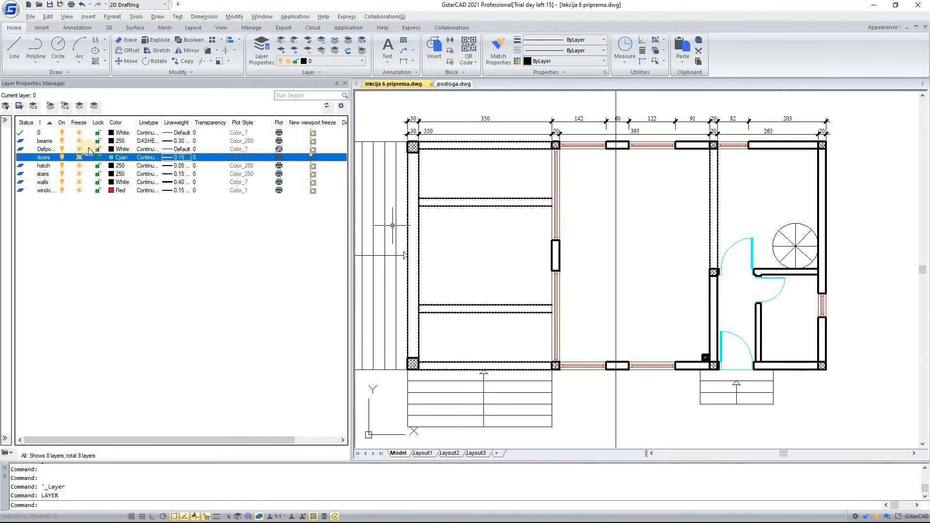
Create one new layer based on the doors layer and another based on the windows layer, and delete both.
click(50, 106)
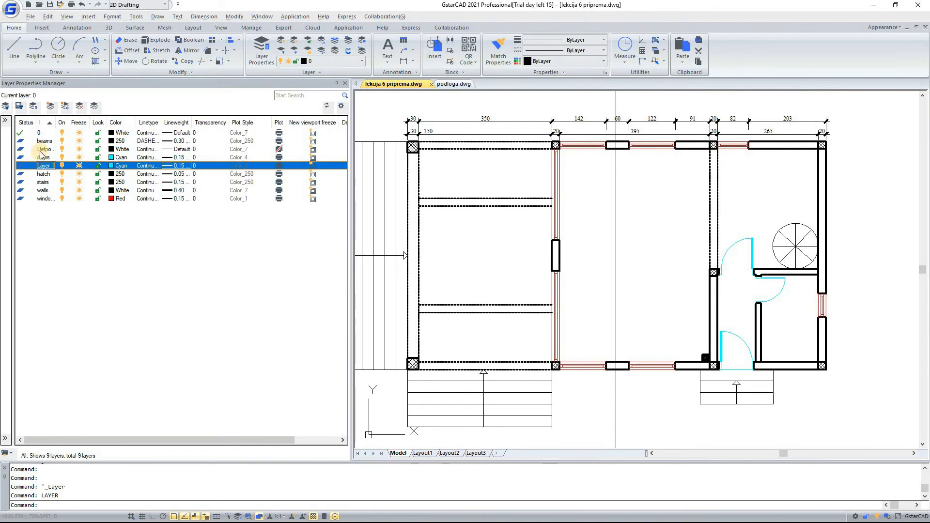
click(45, 198)
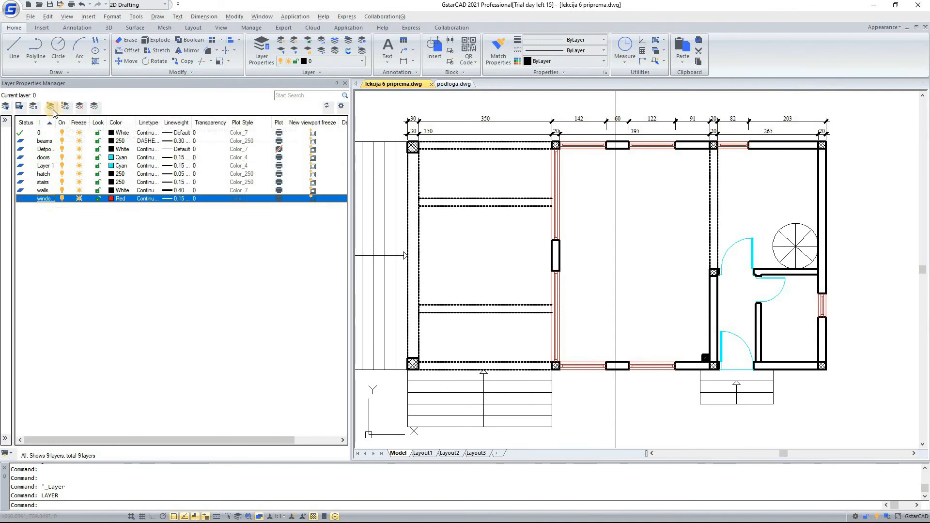
click(52, 110)
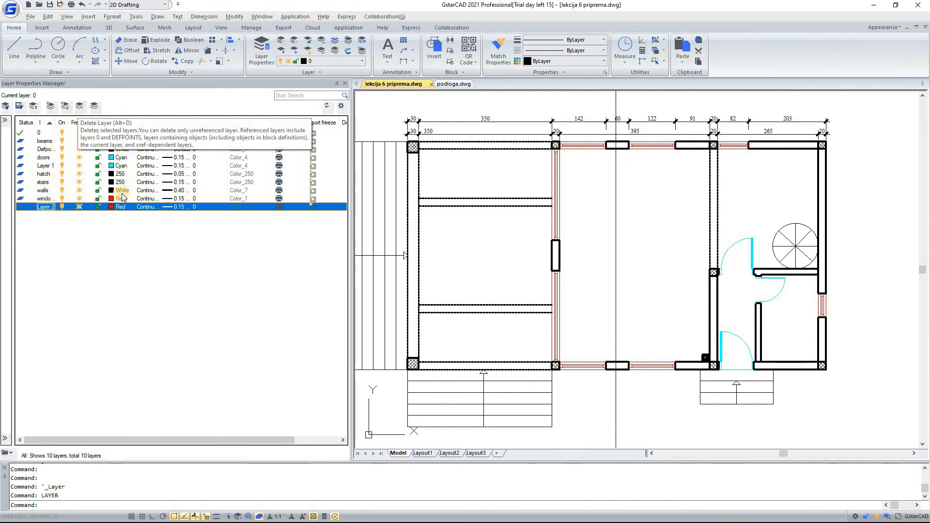
click(80, 111)
click(78, 111)
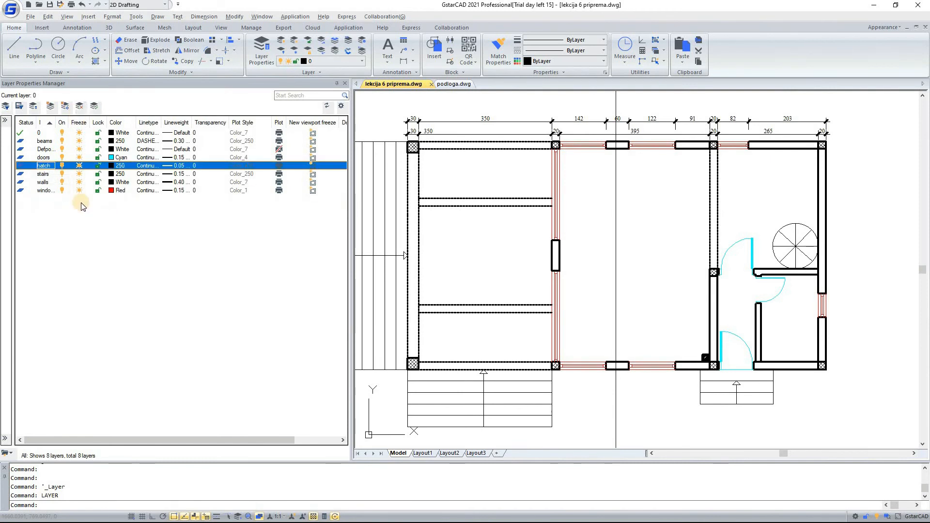
Make the hatch layer current and switch the current layer to windows, leaving the layer colours as they are.
click(95, 108)
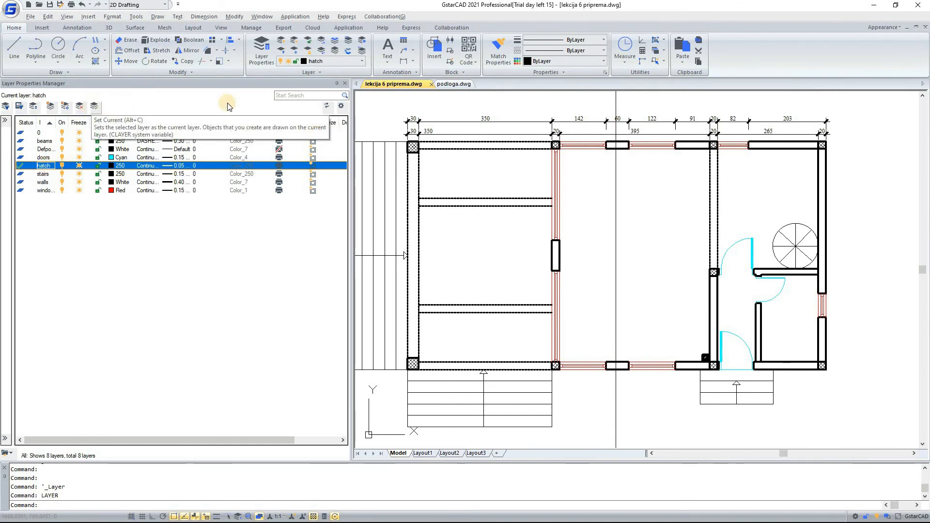
click(14, 47)
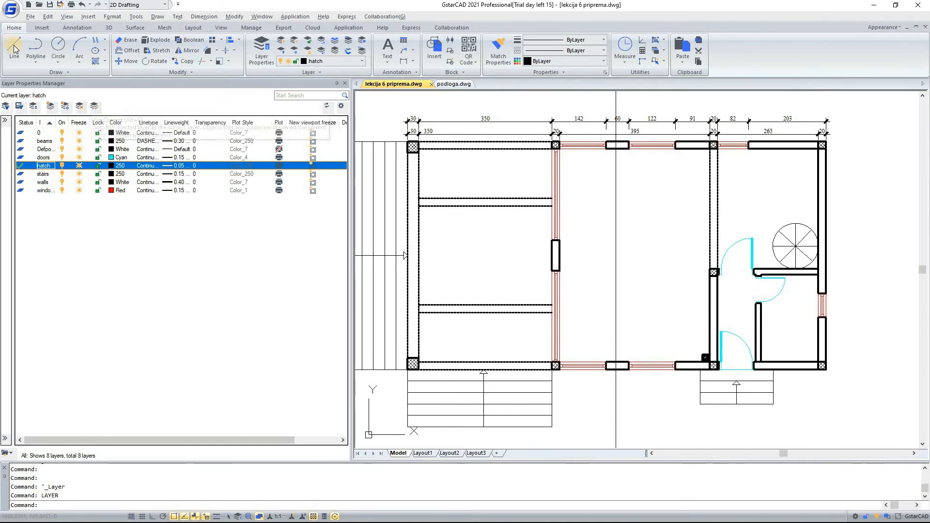
click(119, 157)
click(559, 161)
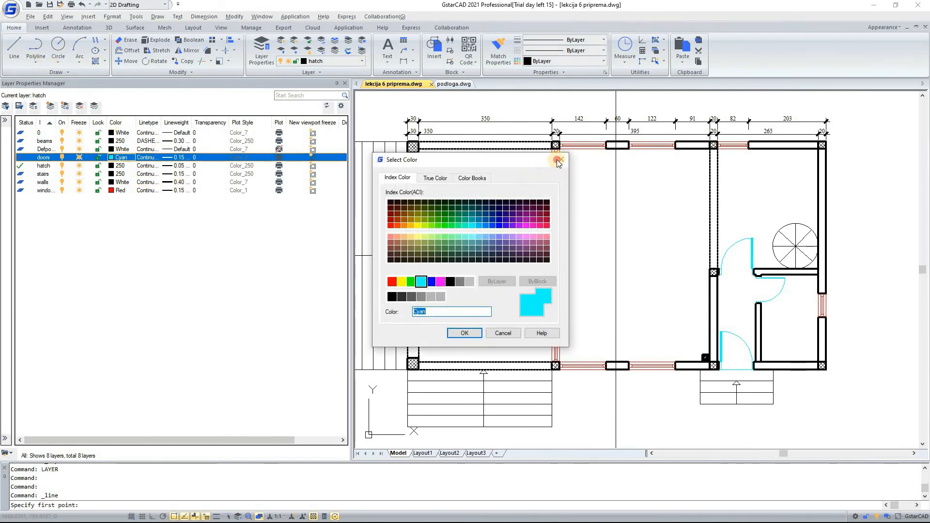
click(122, 191)
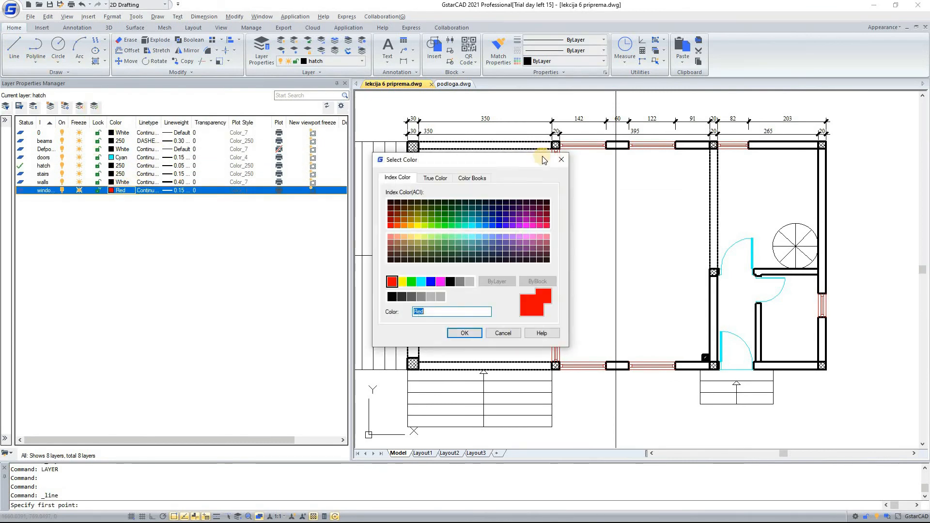
click(96, 107)
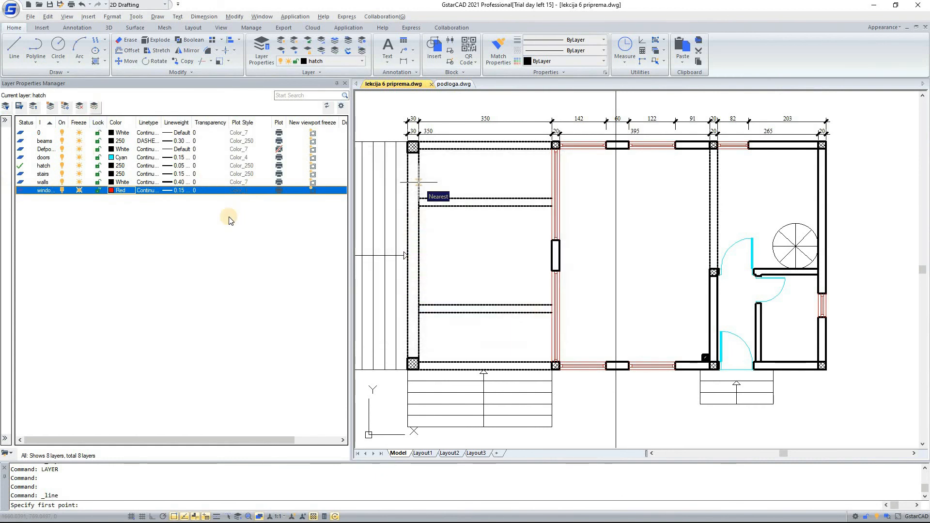
Draw a closed outline of four connected test lines on the windows layer inside the large middle room.
click(21, 65)
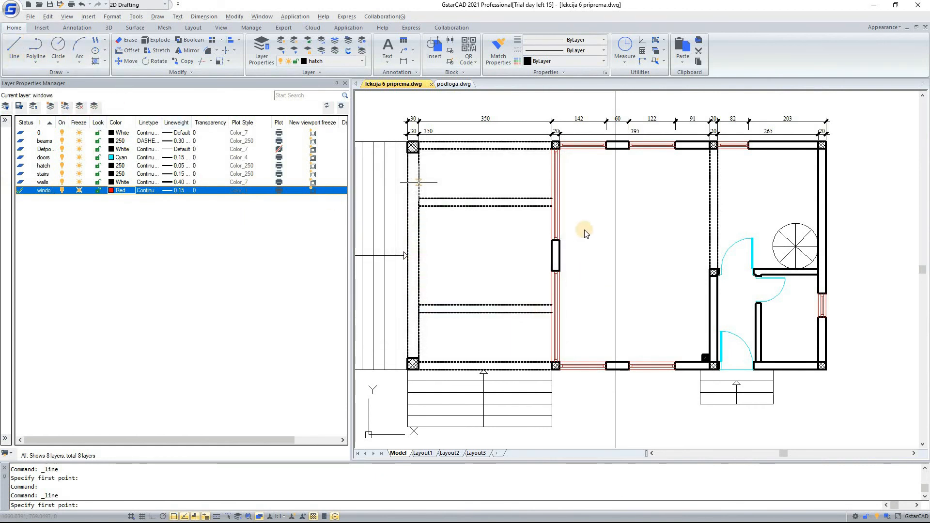
click(597, 249)
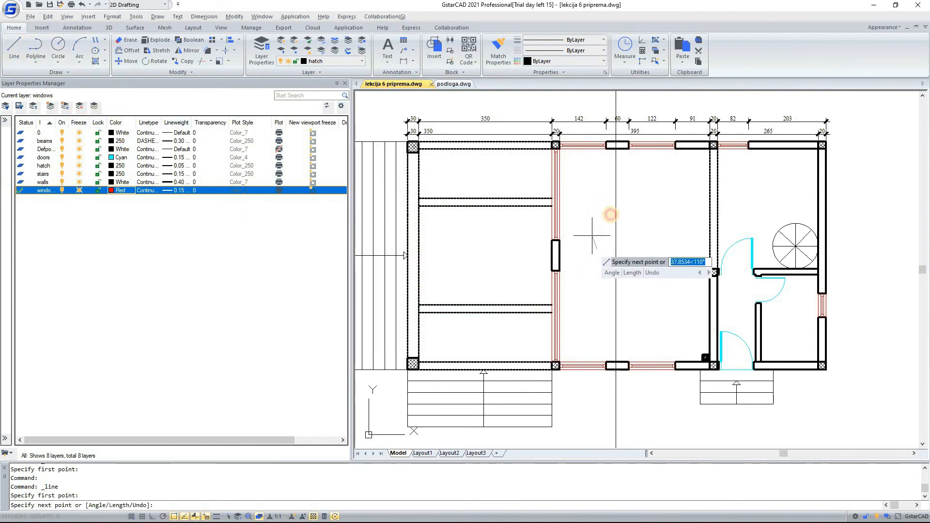
click(596, 207)
click(603, 266)
click(596, 249)
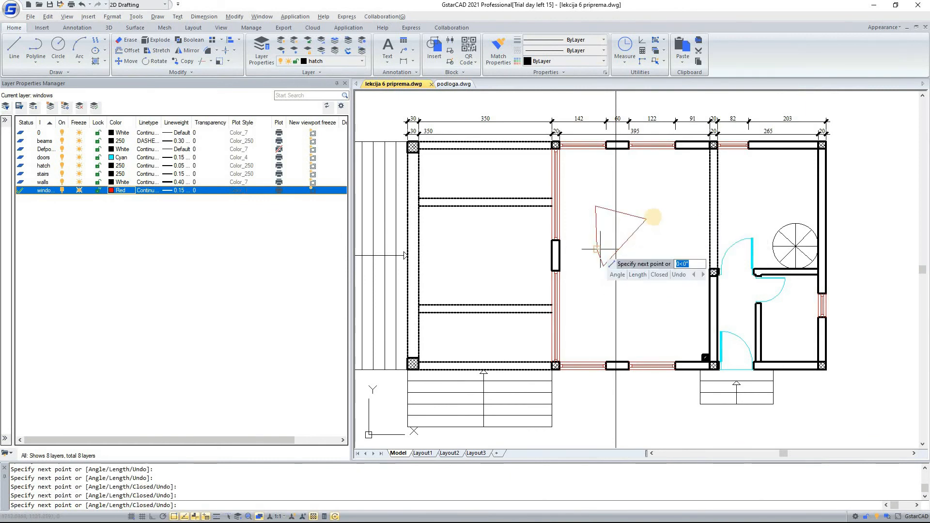
key(Escape)
Erase the four test lines from the middle room.
click(619, 199)
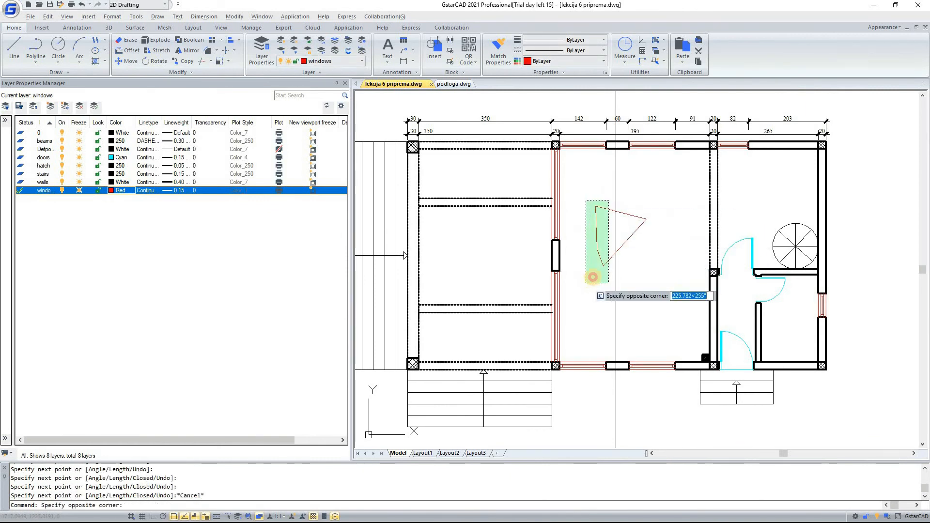
click(591, 274)
key(Delete)
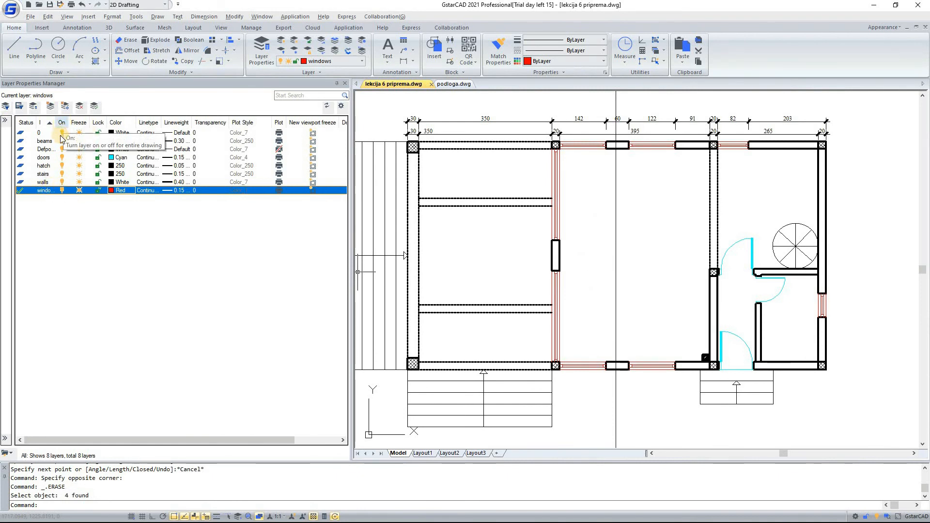
Widen the layer list's On column and sort the list by it in both directions.
drag(68, 123, 73, 123)
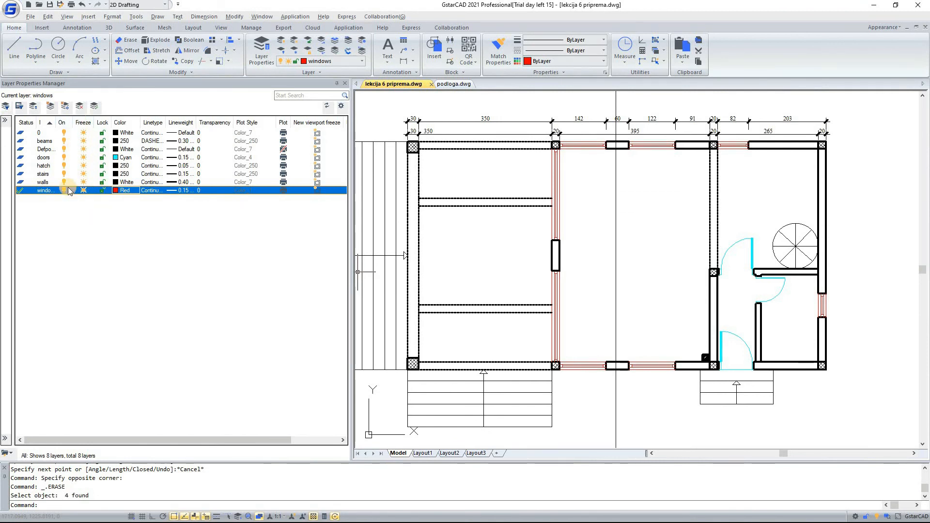
click(65, 124)
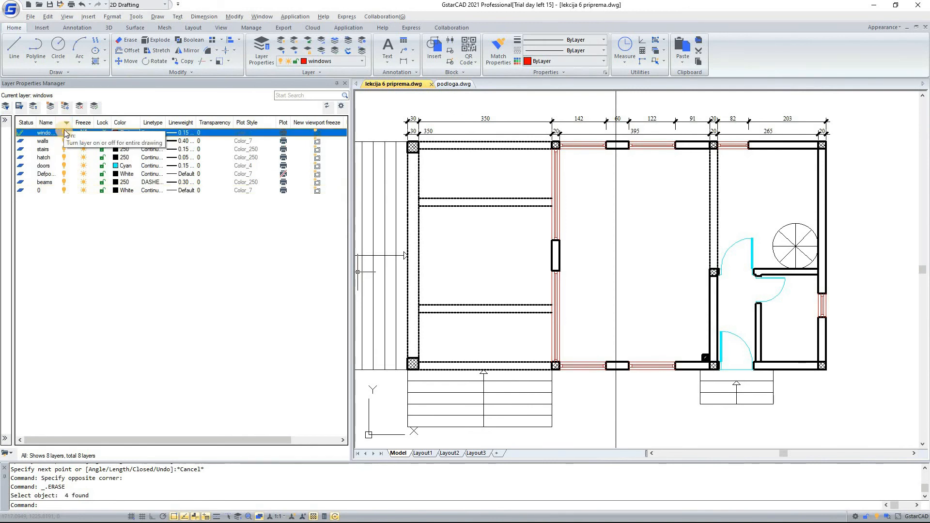
click(65, 127)
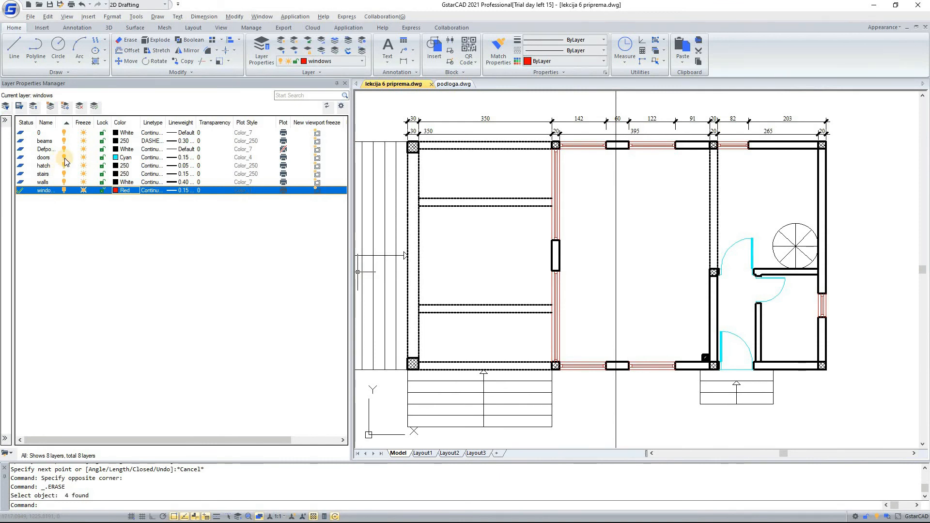
Turn off the doors layer and the current windows layer, declining to keep the current layer on.
click(64, 157)
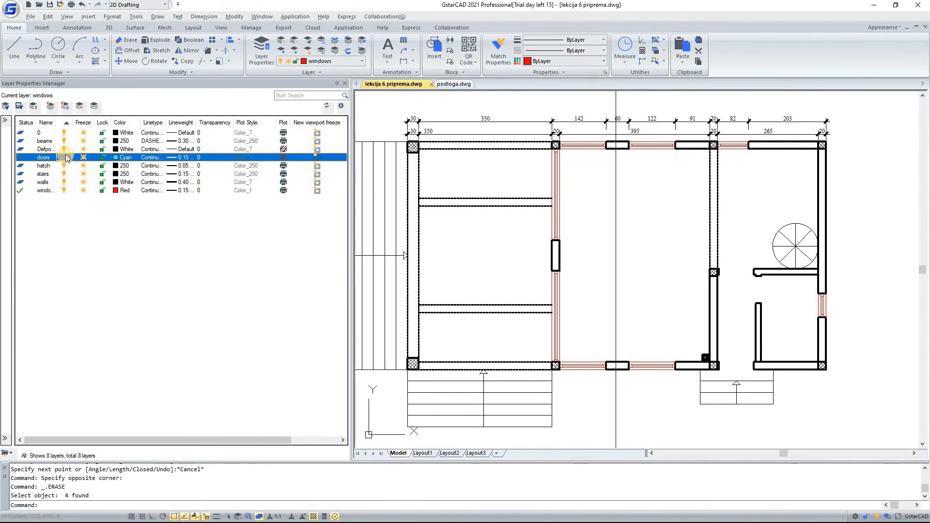
click(64, 190)
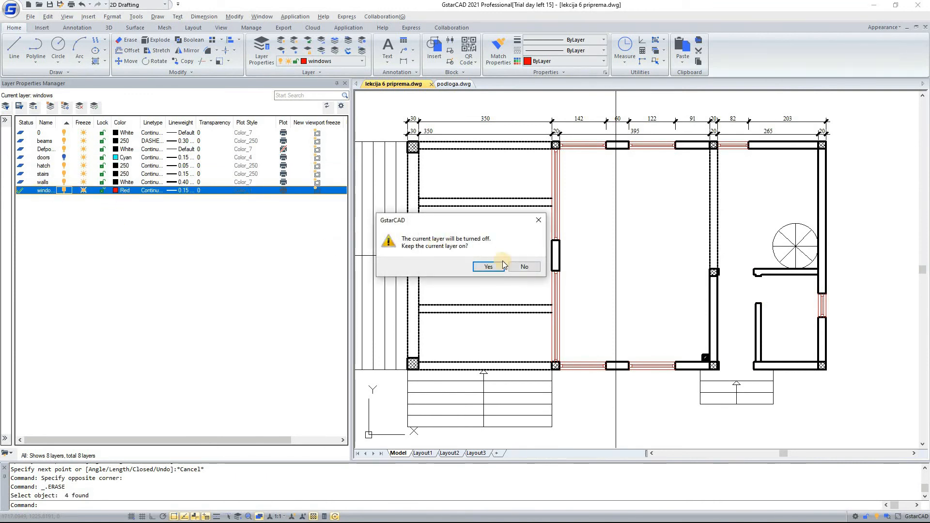
click(521, 265)
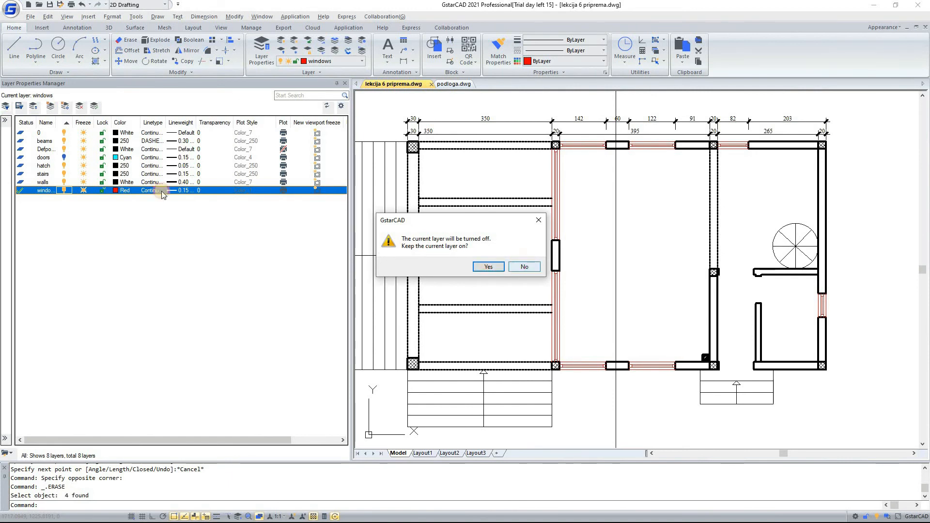
Turn the windows layer back on and try turning it off while choosing to keep the current layer on.
click(64, 189)
click(64, 190)
click(485, 267)
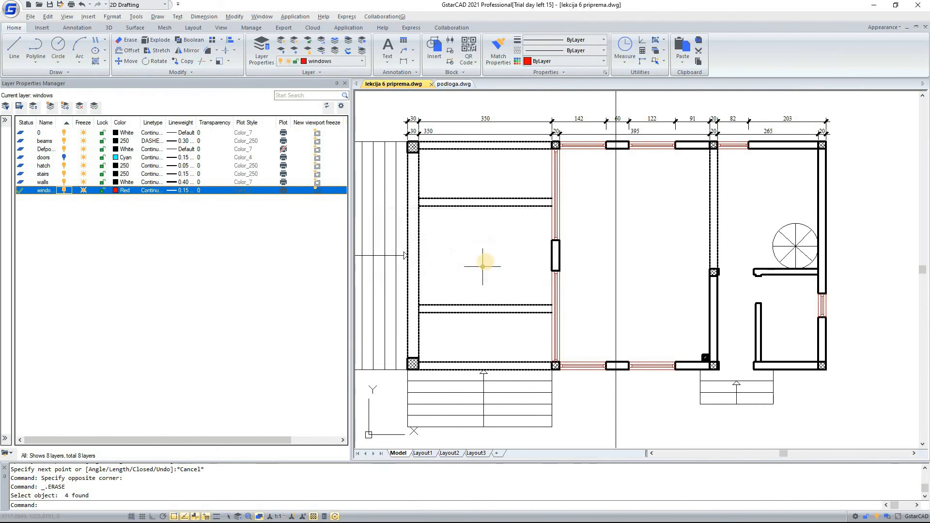
Turn off the current windows layer, declining to keep it on, and turn the doors layer back on.
click(64, 190)
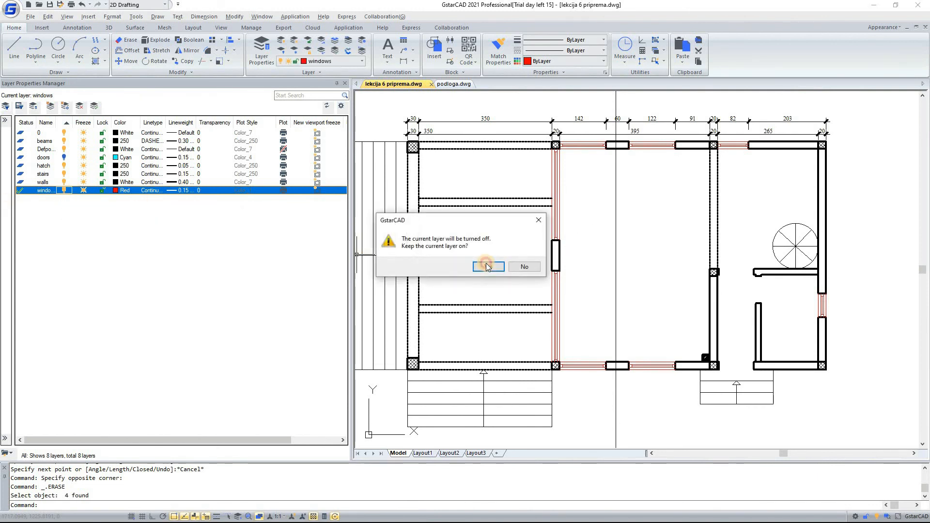
click(525, 267)
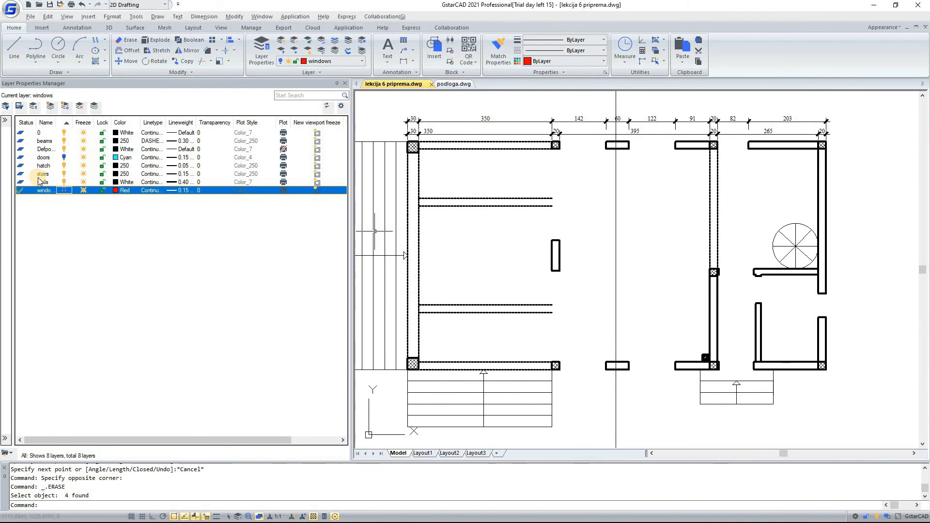
click(63, 157)
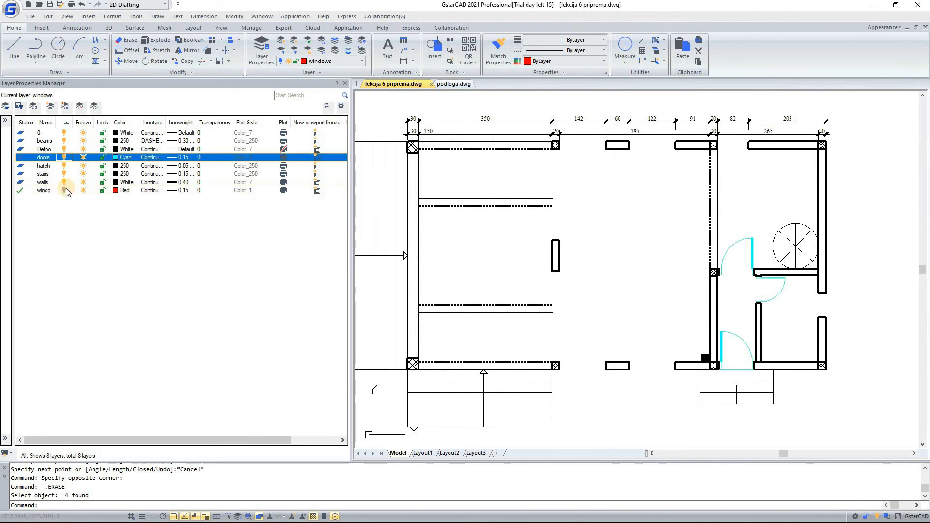
Turn the windows layer back on.
click(65, 190)
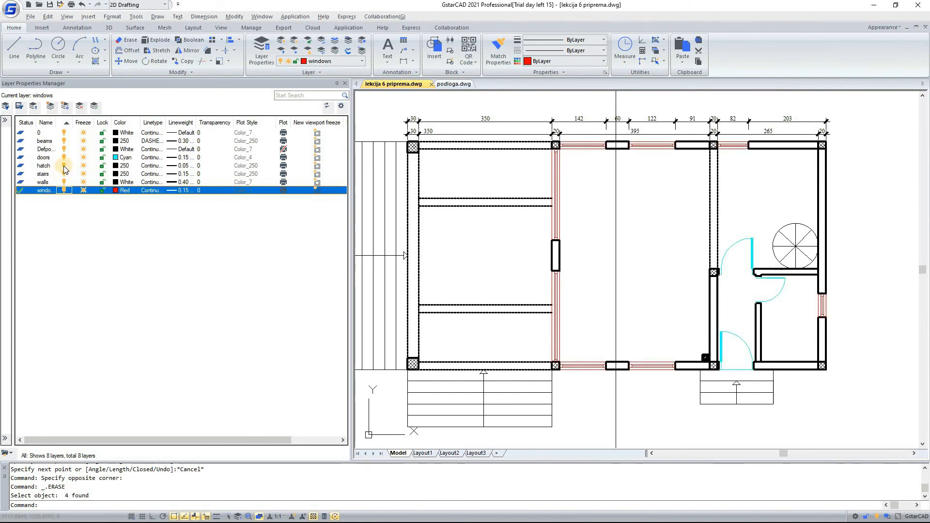
click(64, 166)
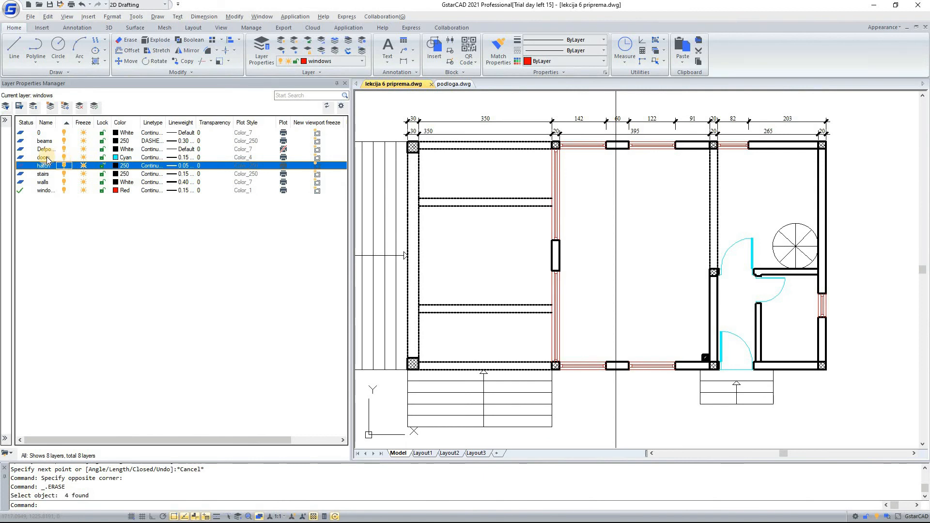
Select all layers except the current one, turn them off together and turn them back on.
click(47, 158)
right_click(48, 160)
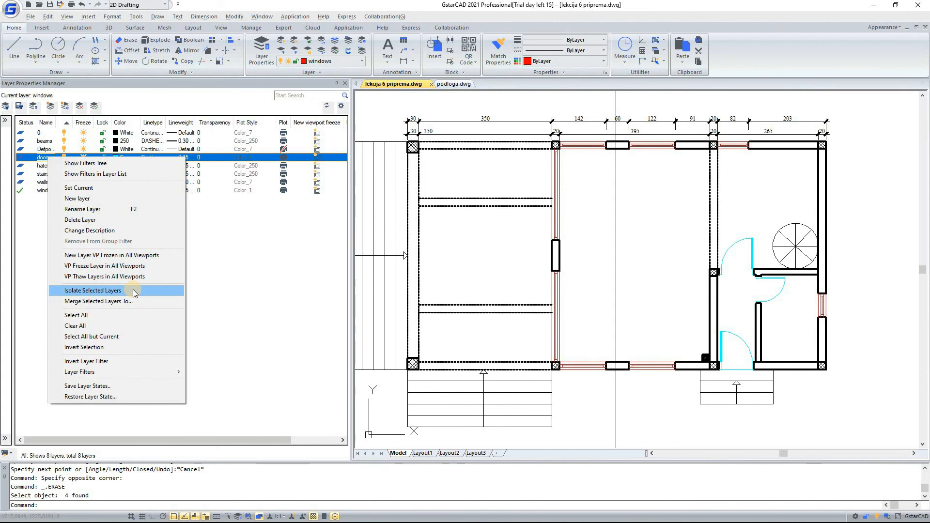
click(112, 338)
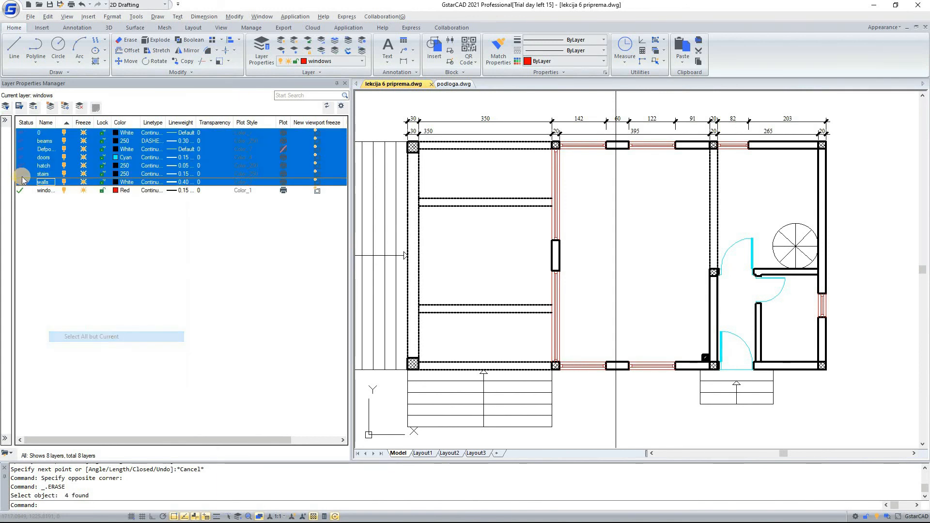
click(65, 181)
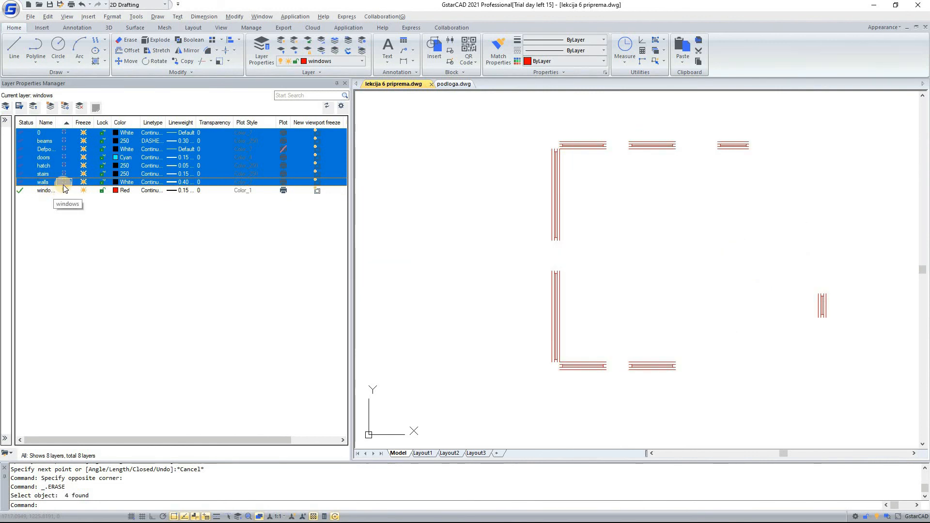
click(63, 182)
Freeze and thaw the walls layer repeatedly to compare the drawing with and without the walls.
click(85, 183)
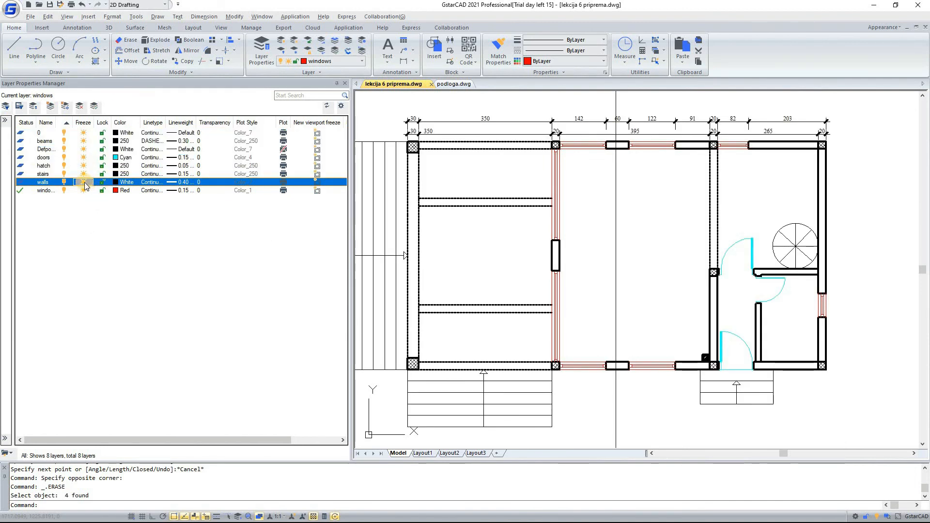
click(84, 183)
click(84, 183)
click(85, 182)
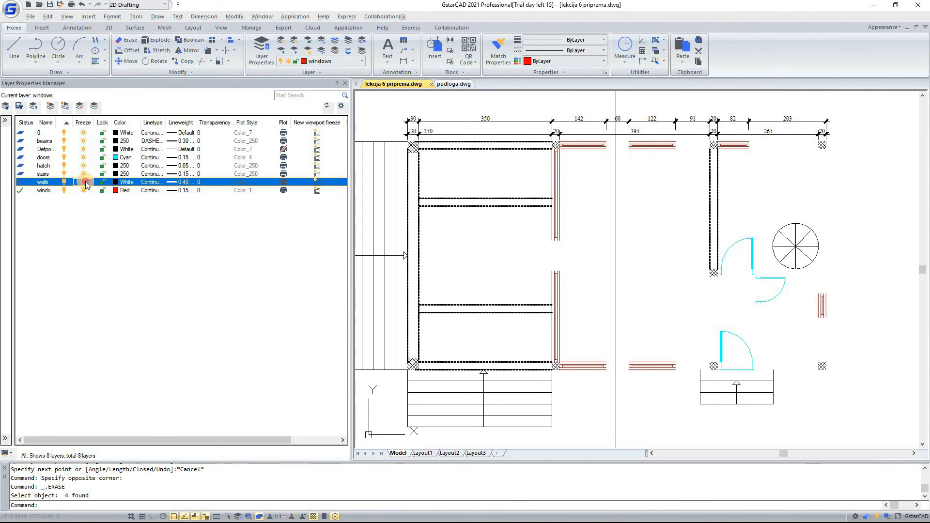
click(85, 184)
click(85, 183)
click(85, 183)
Freeze and thaw layer 0, and do the same with the doors layer.
click(84, 132)
click(83, 132)
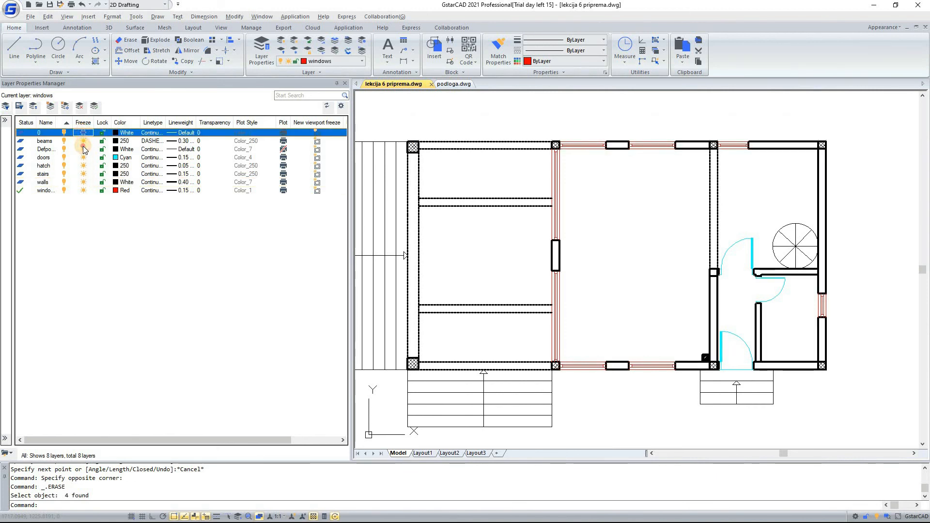
click(84, 133)
click(83, 149)
click(84, 157)
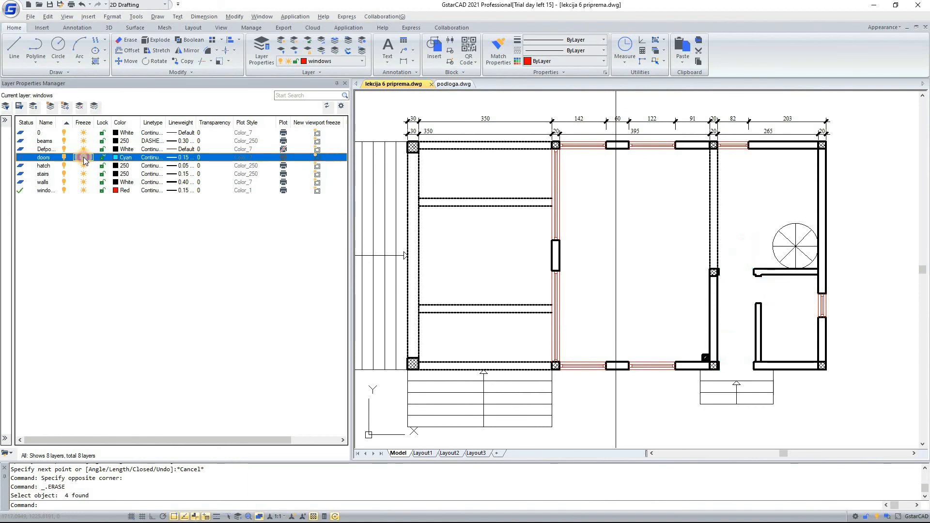
click(83, 157)
click(83, 156)
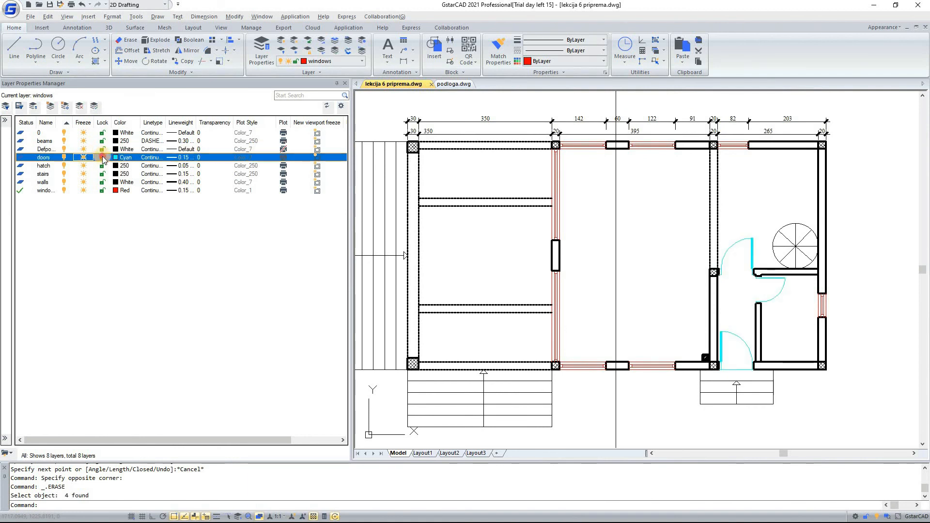
Lock the doors layer and try to erase the door objects in the plan.
click(102, 158)
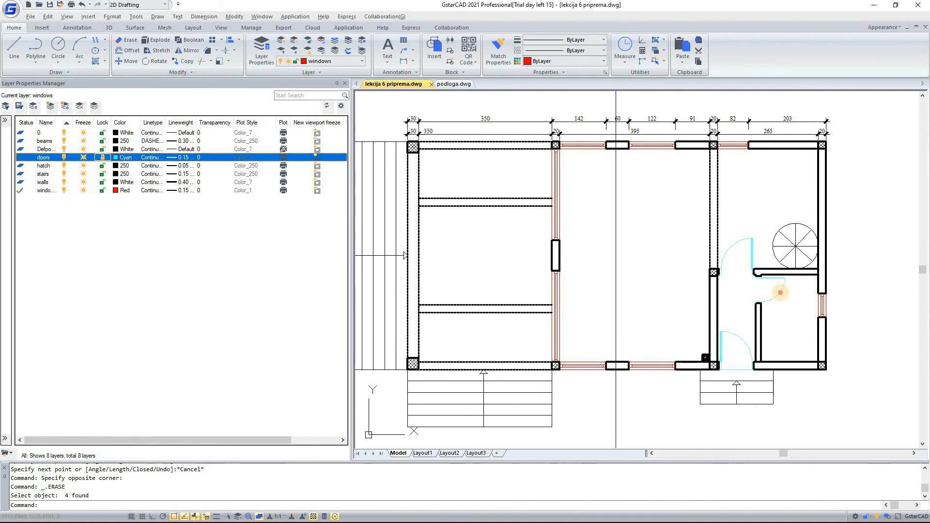
click(783, 290)
click(729, 265)
scroll(752, 234, up, 2)
click(758, 235)
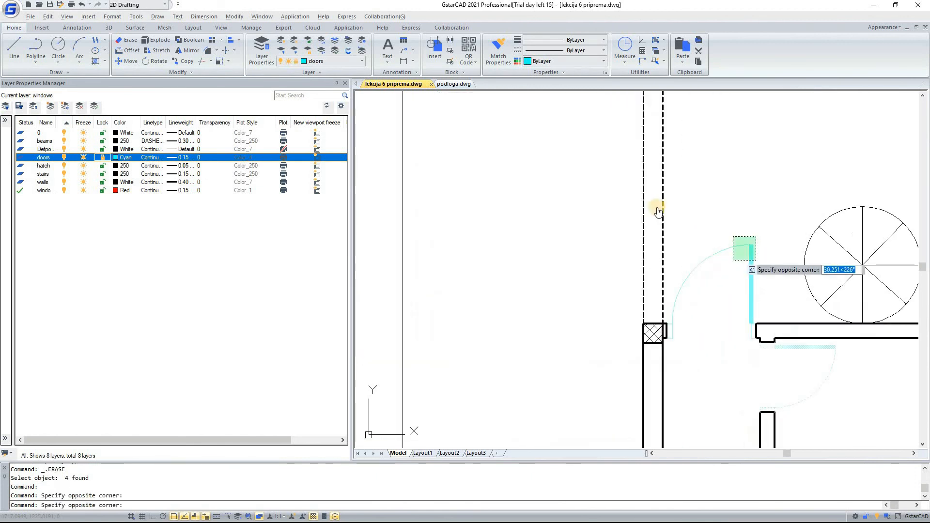
click(728, 265)
middle_drag(709, 251, 629, 197)
scroll(629, 198, down, 2)
click(637, 294)
click(617, 303)
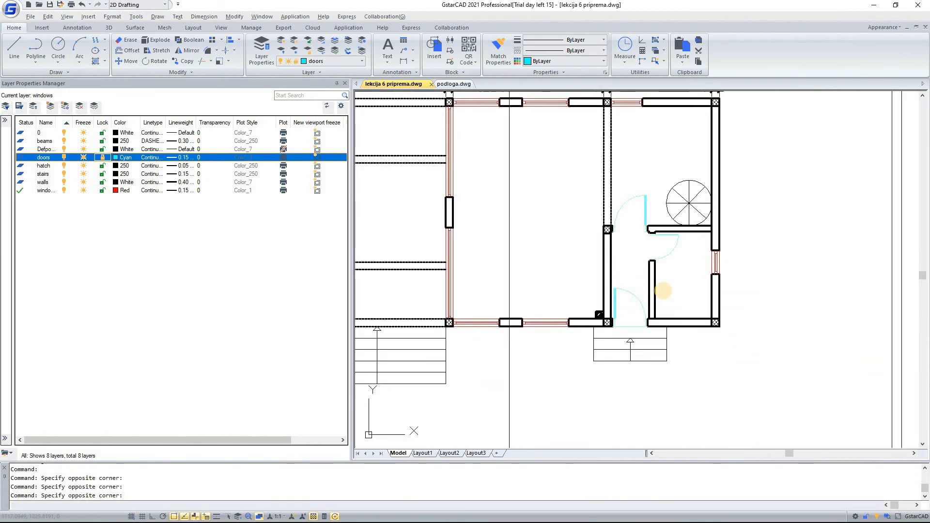
key(Delete)
Try to move door objects on the locked layer, and unlock the doors layer.
scroll(658, 245, up, 2)
click(678, 233)
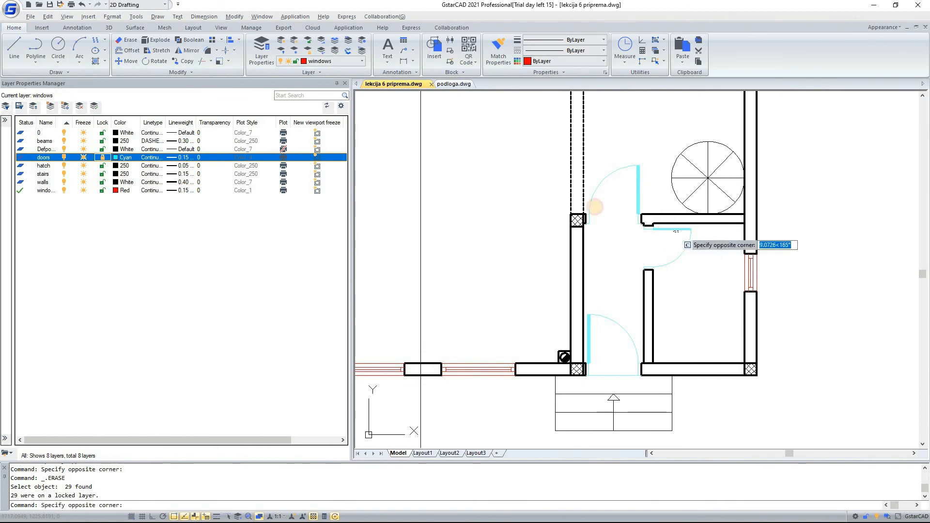
click(673, 230)
click(127, 61)
click(634, 304)
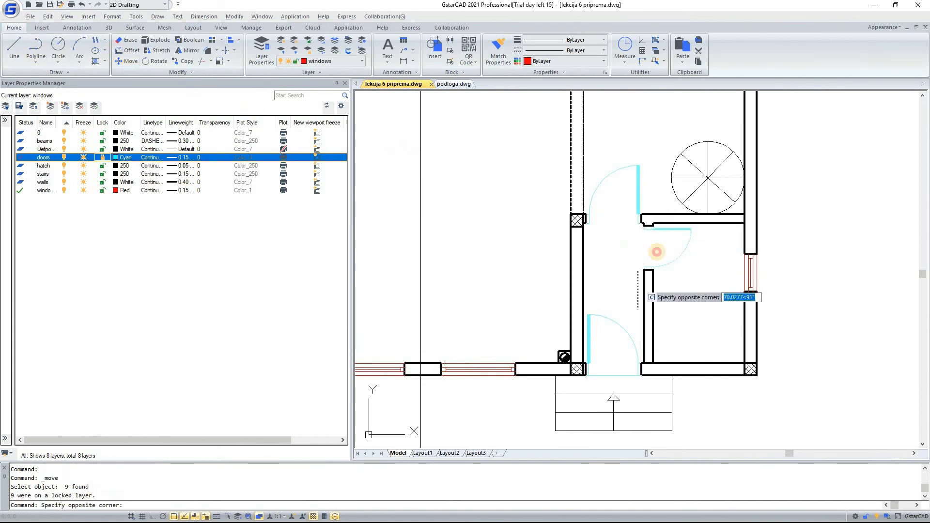
click(639, 259)
click(672, 257)
click(662, 263)
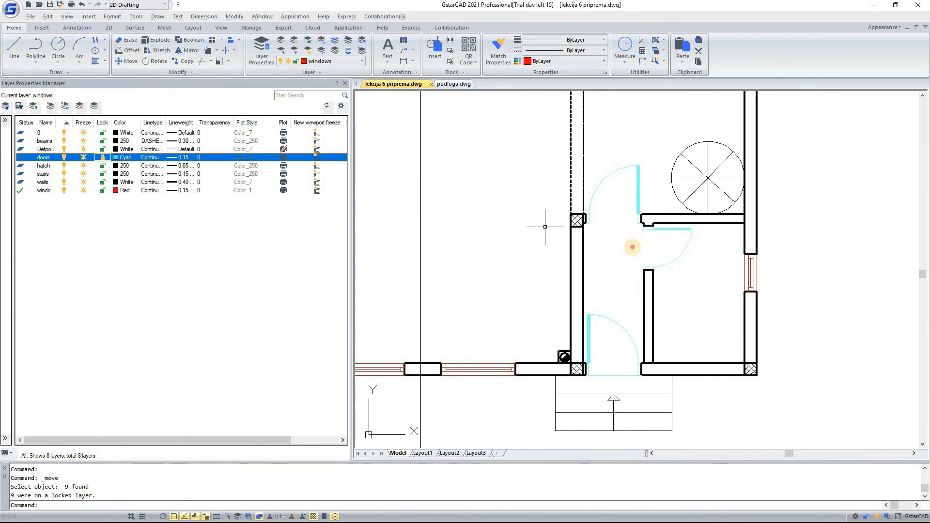
key(Escape)
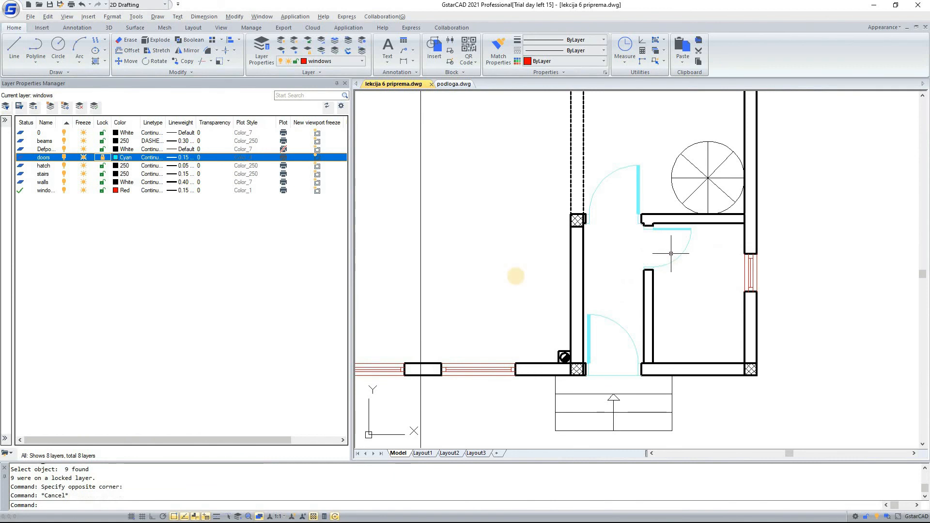
click(102, 158)
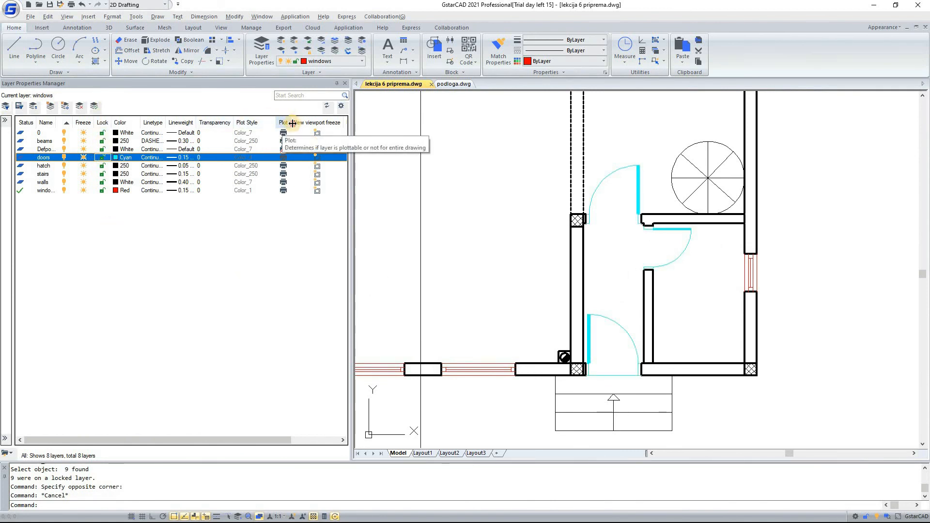
Widen the Plot column, narrow the New viewport freeze column, and switch the doors layer's plotting off and back on.
drag(288, 120, 291, 120)
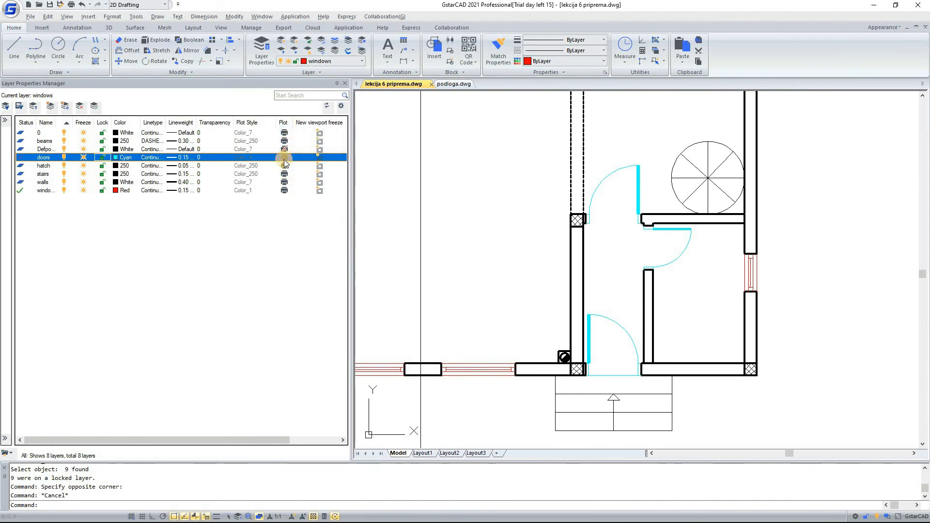
click(285, 157)
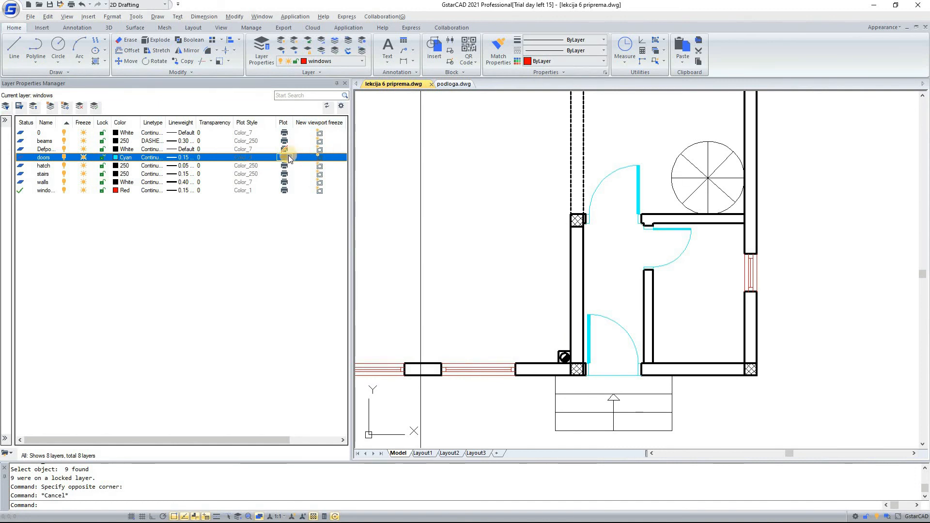
click(284, 158)
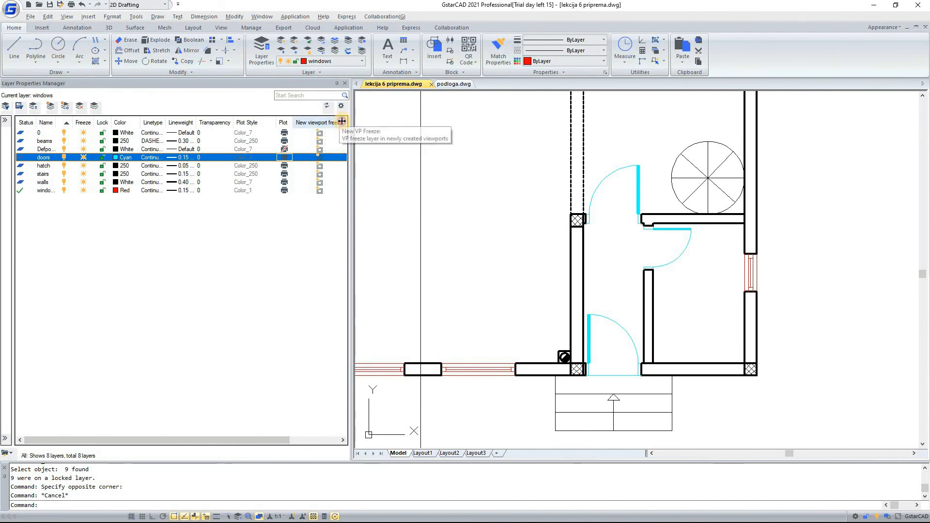
drag(342, 121, 340, 121)
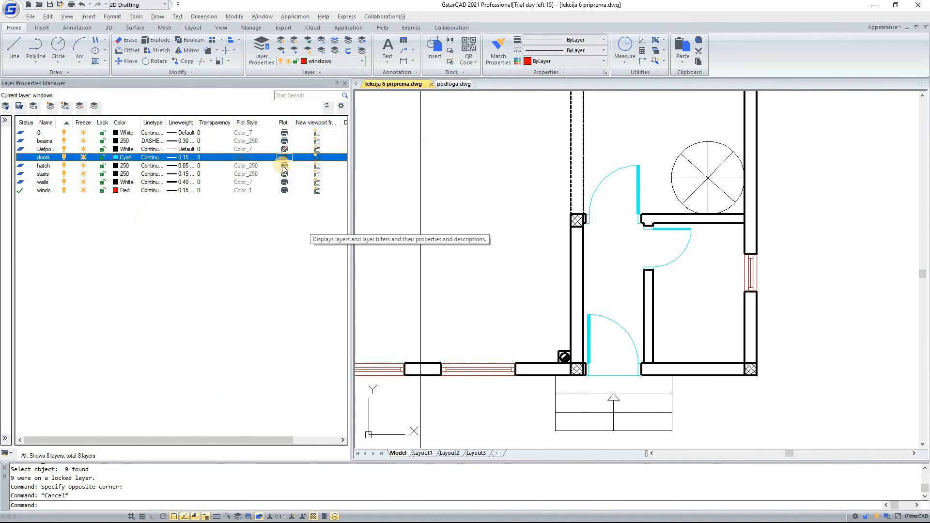